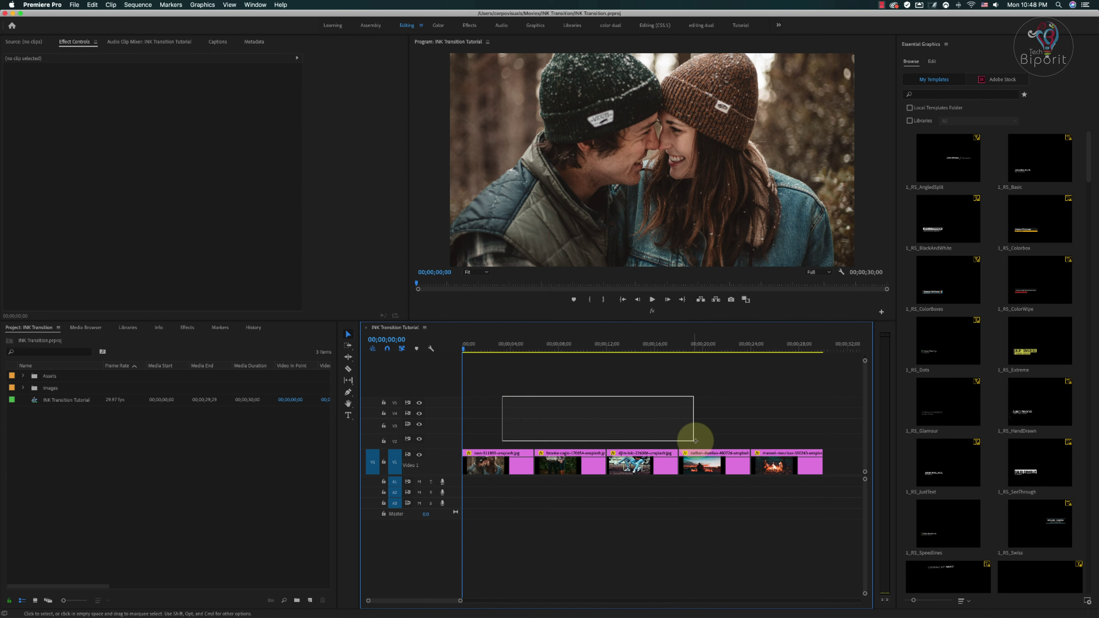
- Drag the last photo into place so all five photos run end to end on V1
left_click_drag(551, 425, 747, 445)
- Select the first photo and move its Motion anchor point onto the couple's faces
left_click(514, 403)
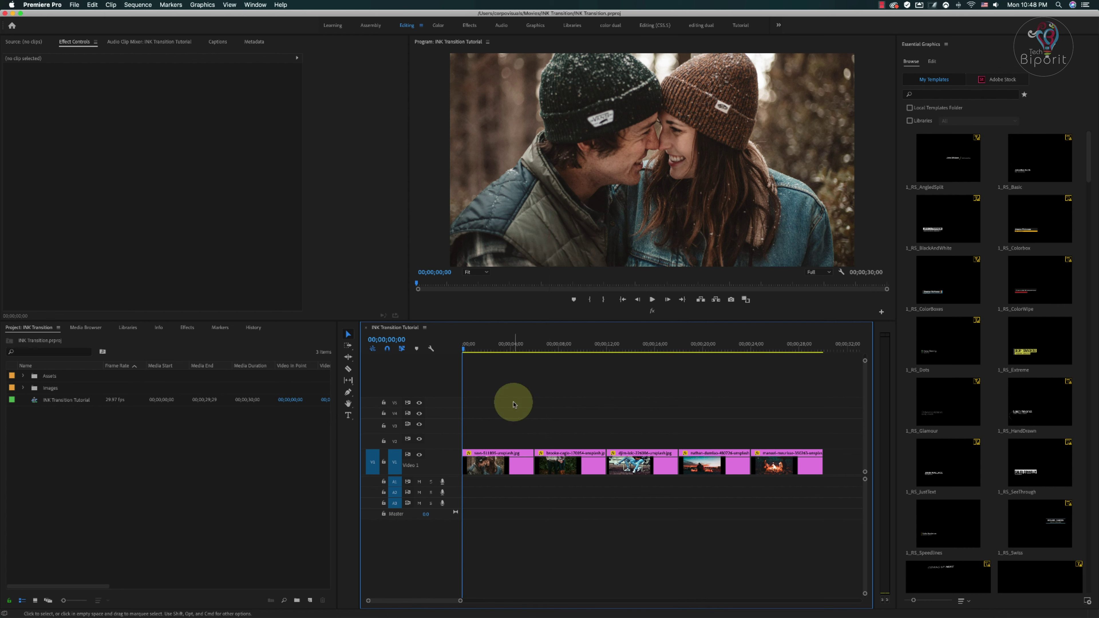
left_click_drag(514, 404, 485, 488)
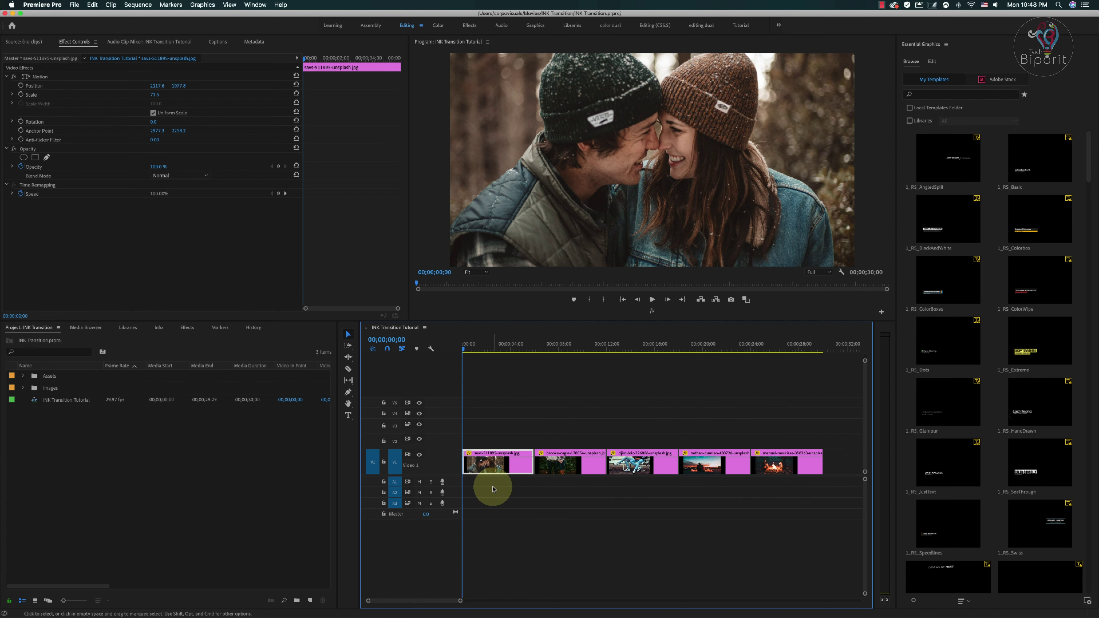
left_click(40, 78)
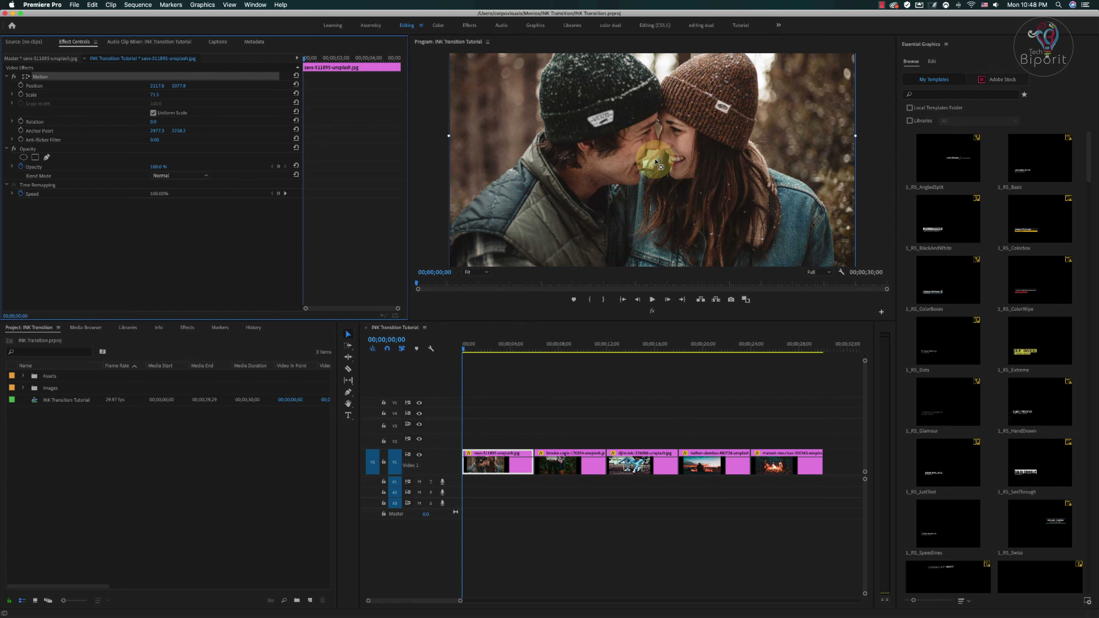
left_click_drag(656, 164, 657, 169)
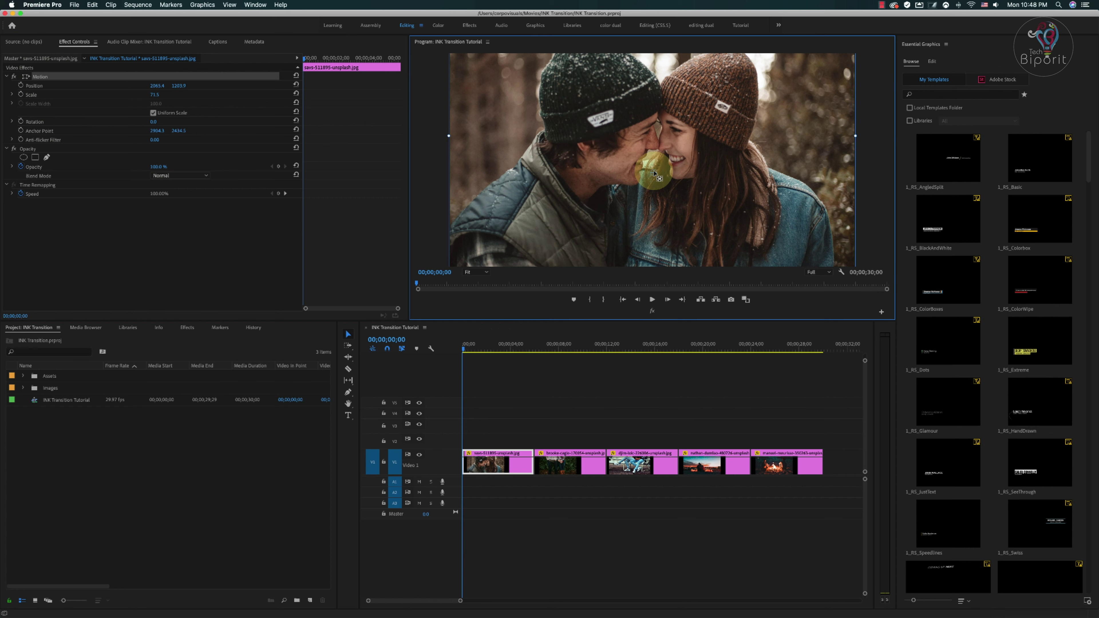
- Keyframe the first photo's Scale from 71.5 to 76, ending around 5;22, and play it back
left_click(19, 94)
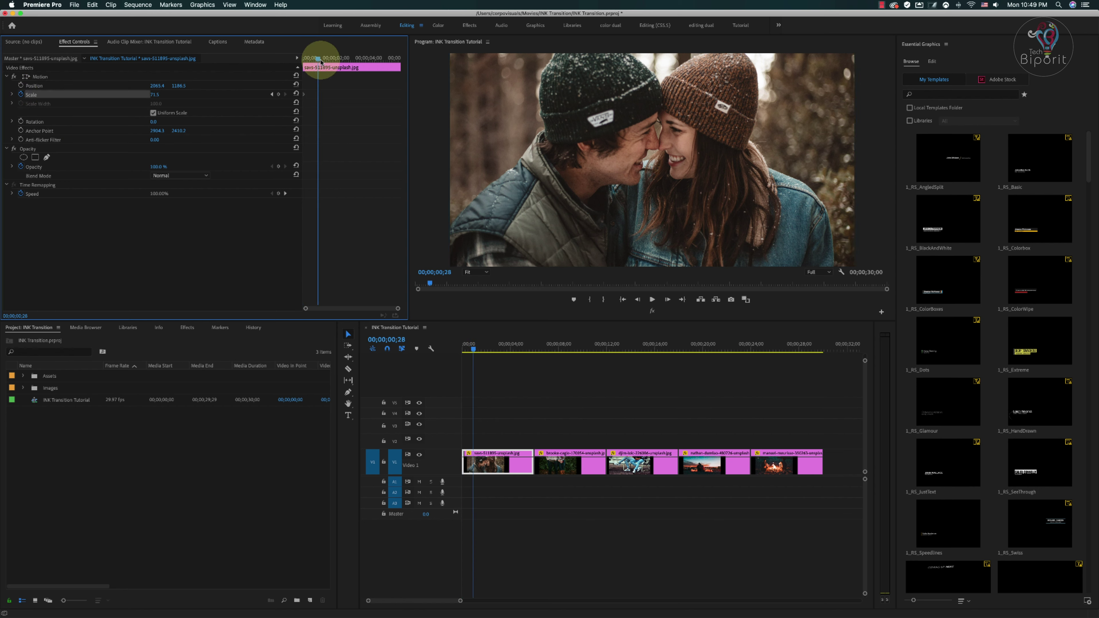
left_click_drag(321, 62, 346, 59)
left_click(157, 95)
type("76")
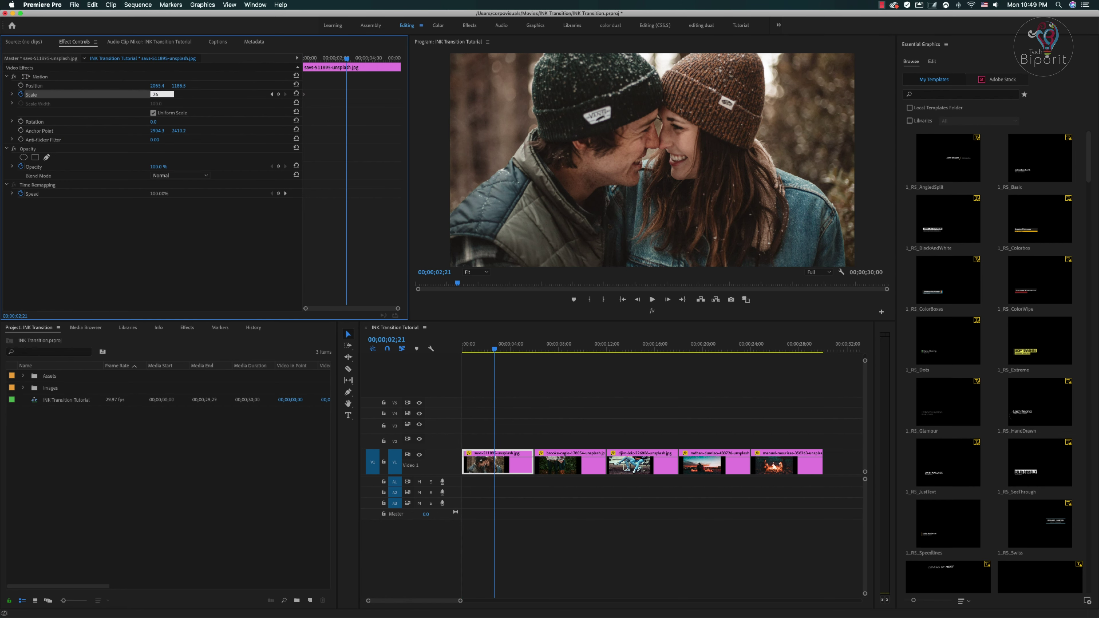
left_click_drag(347, 94, 396, 94)
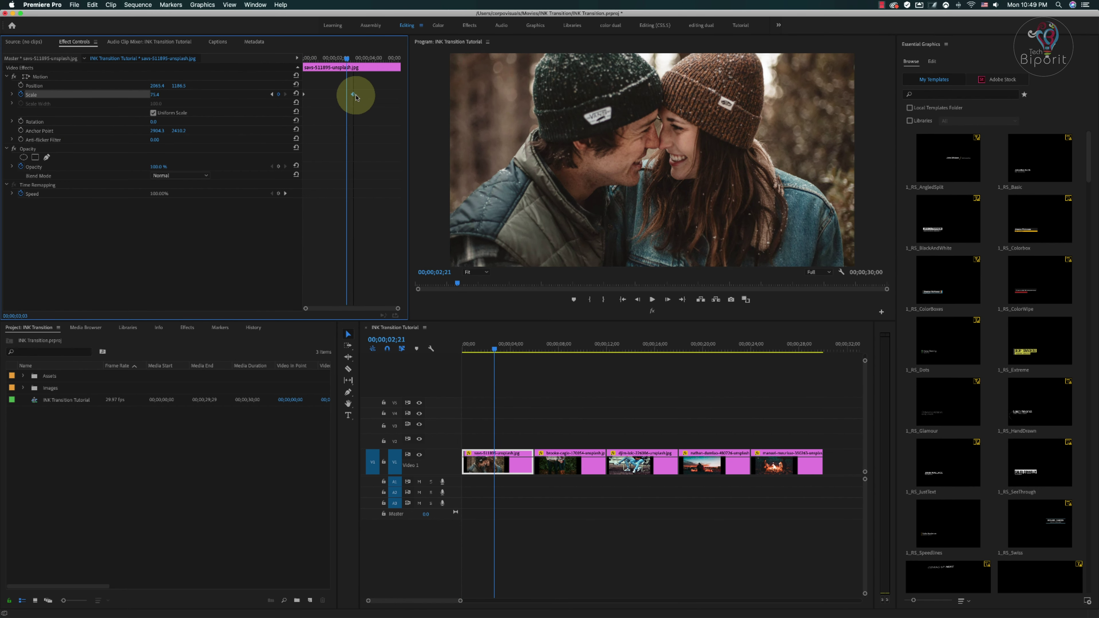
left_click(321, 58)
key("space")
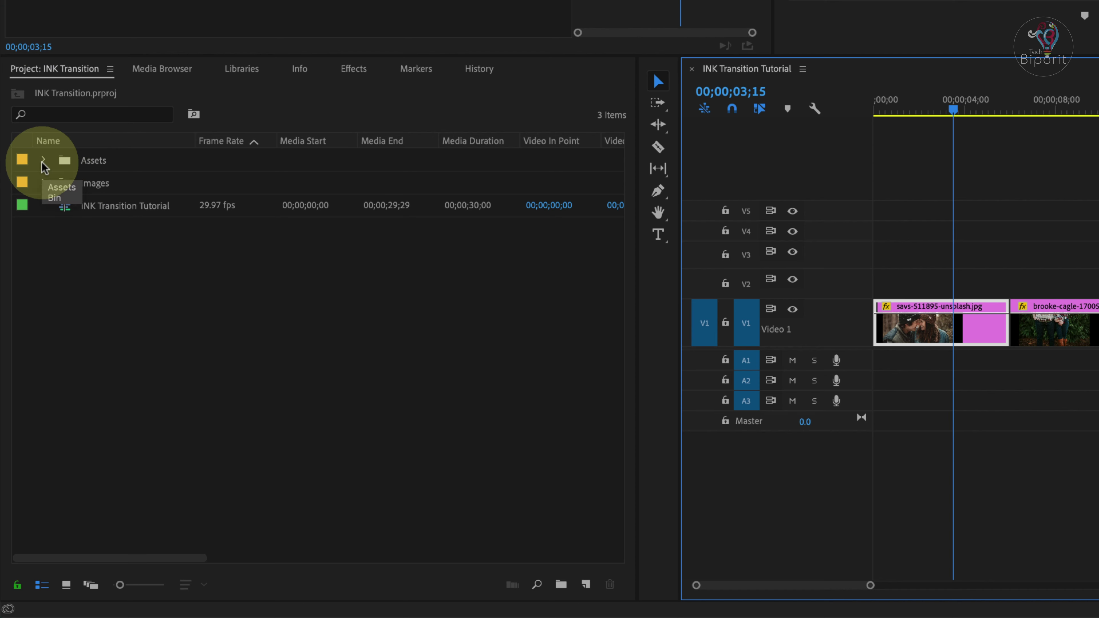
- Expand the Assets bin, then the INK Transition bin, to list its Ink Transition and Matte clips
left_click(43, 161)
left_click(43, 162)
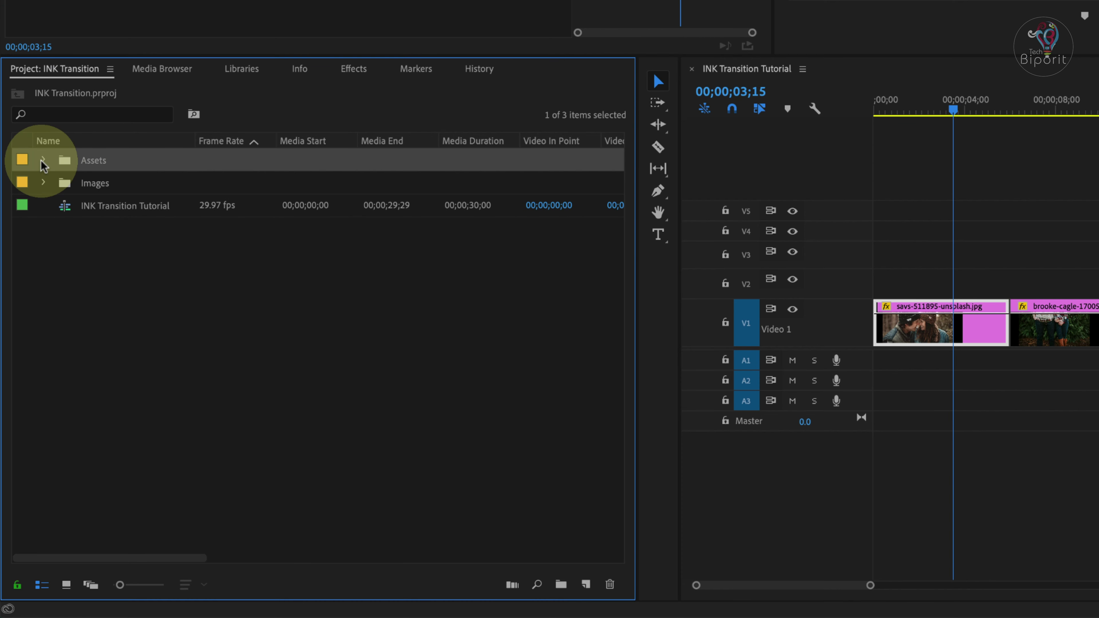
left_click(43, 161)
left_click(109, 182)
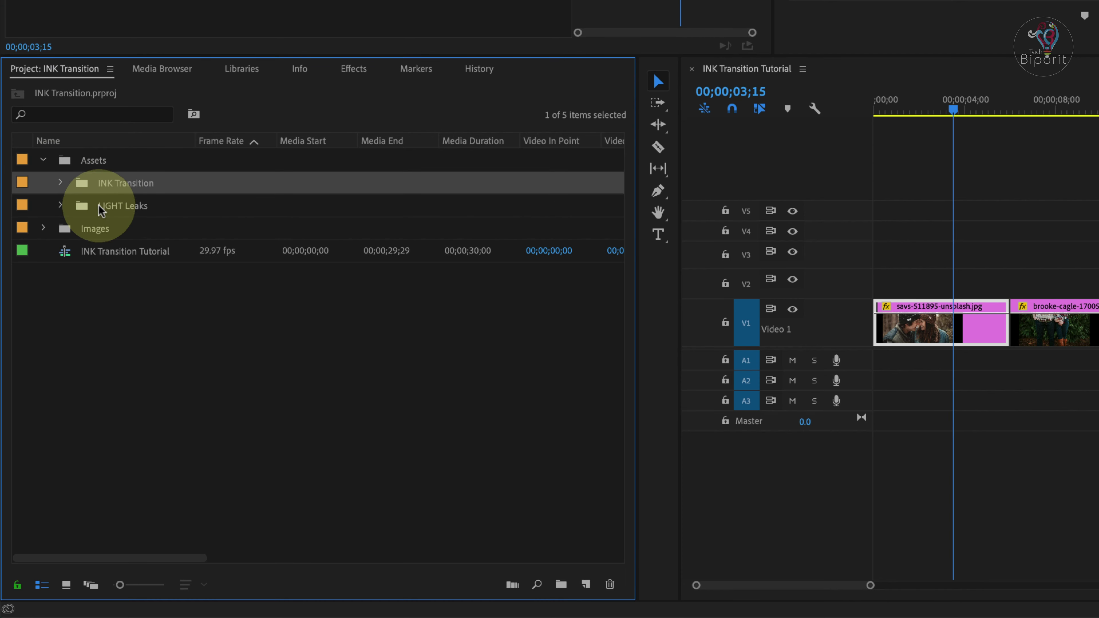
left_click(154, 211)
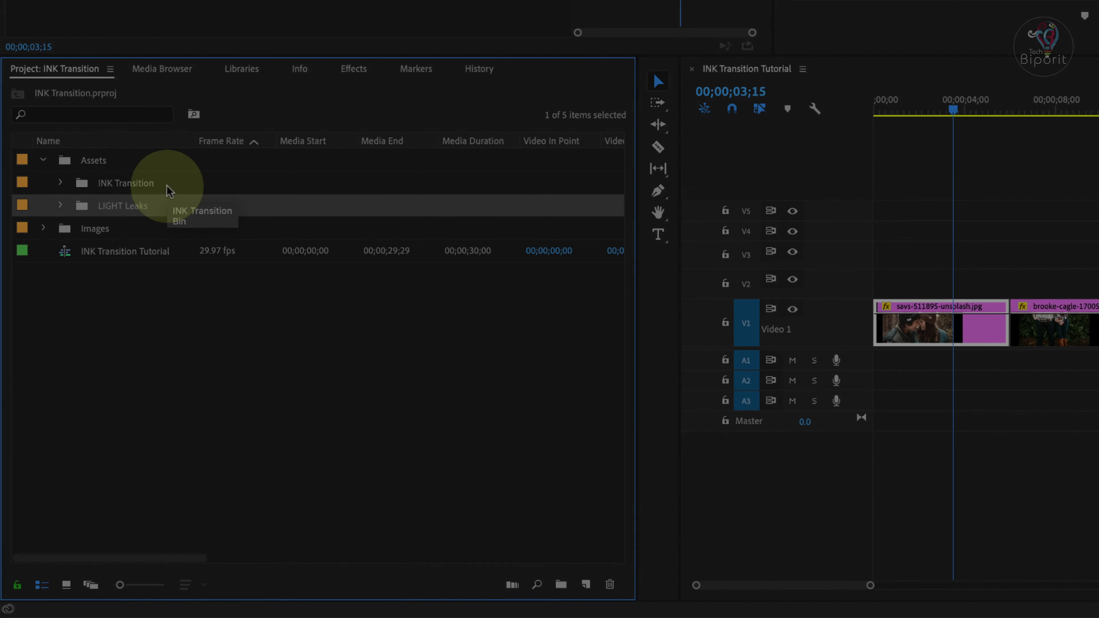
left_click(169, 190)
left_click(61, 187)
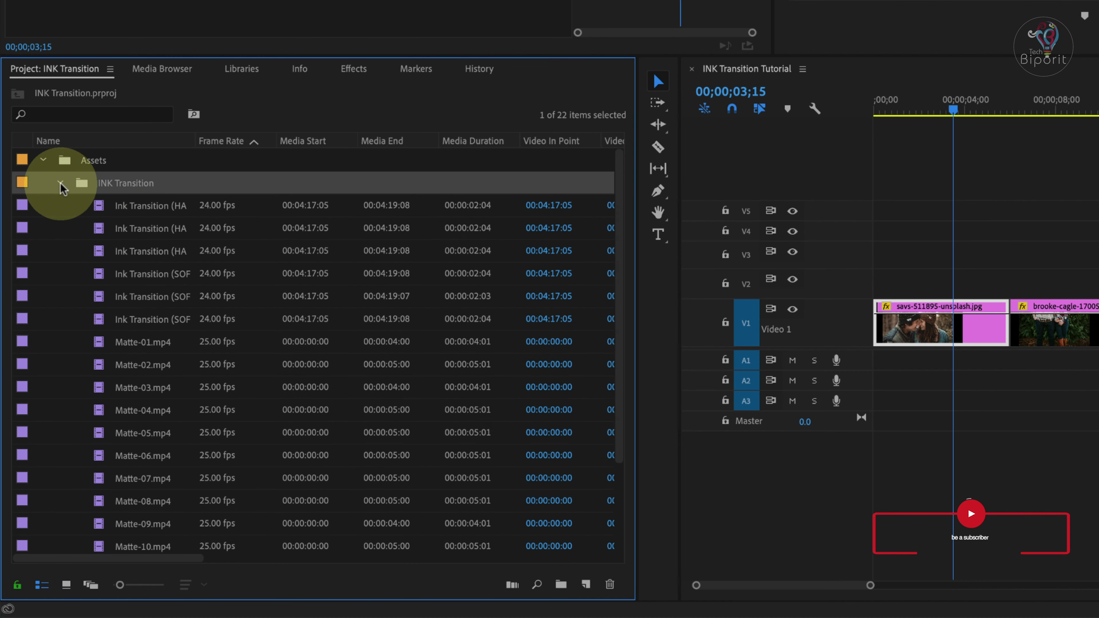
scroll(127, 252, "down", 3)
scroll(127, 253, "up", 3)
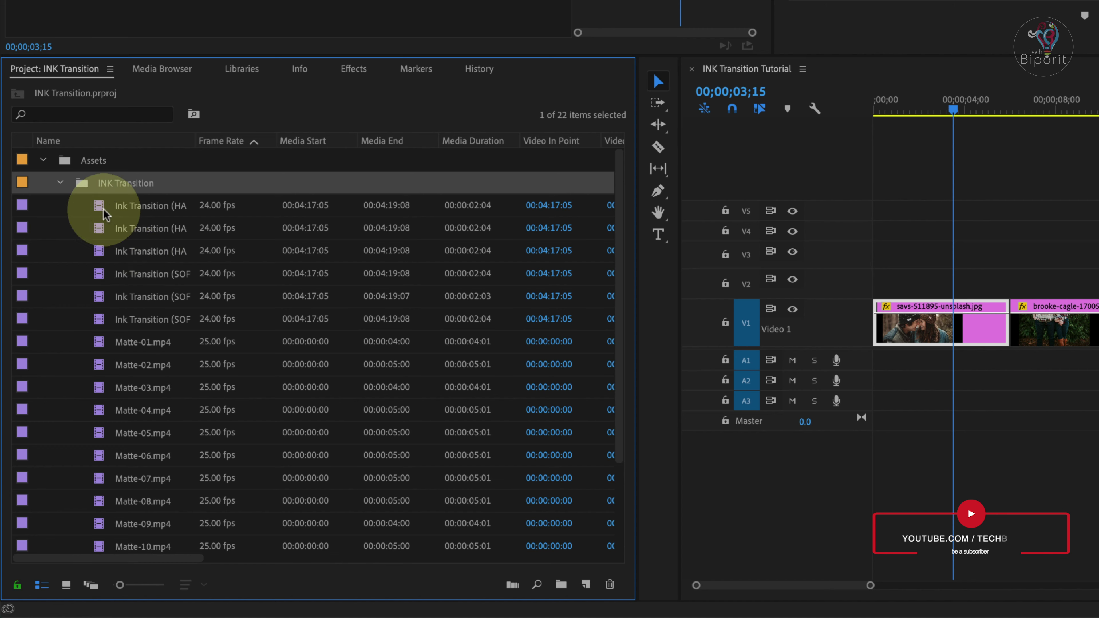
- Place Ink Transition (HARD) 1 on V2 above the first photo, scale it to 214, and preview
left_click_drag(105, 213, 829, 282)
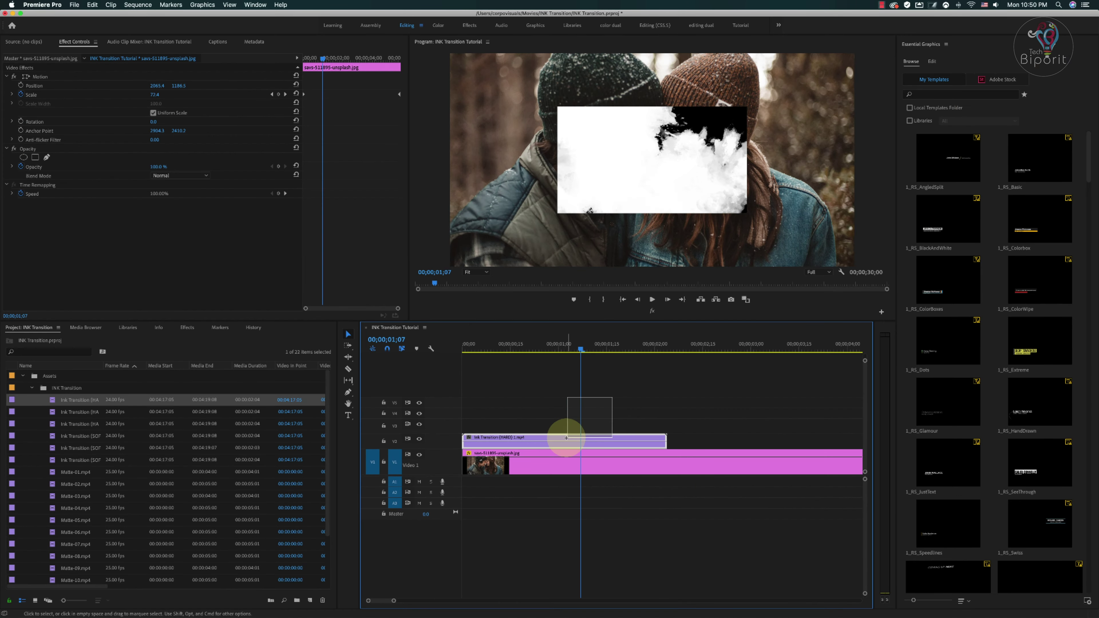
left_click_drag(156, 94, 162, 95)
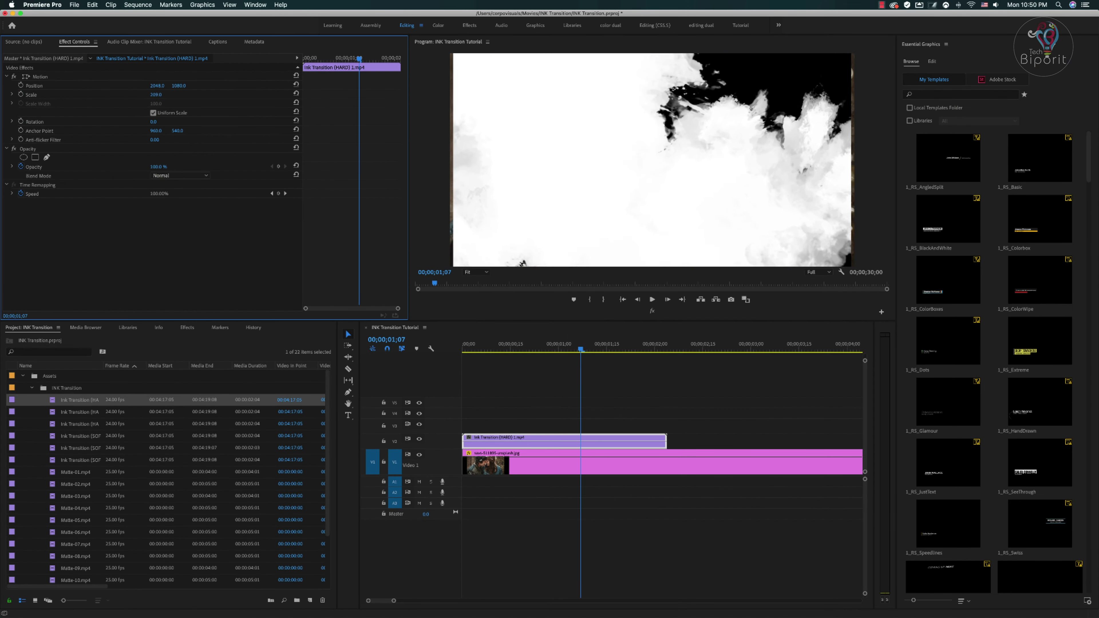
left_click_drag(562, 348, 459, 370)
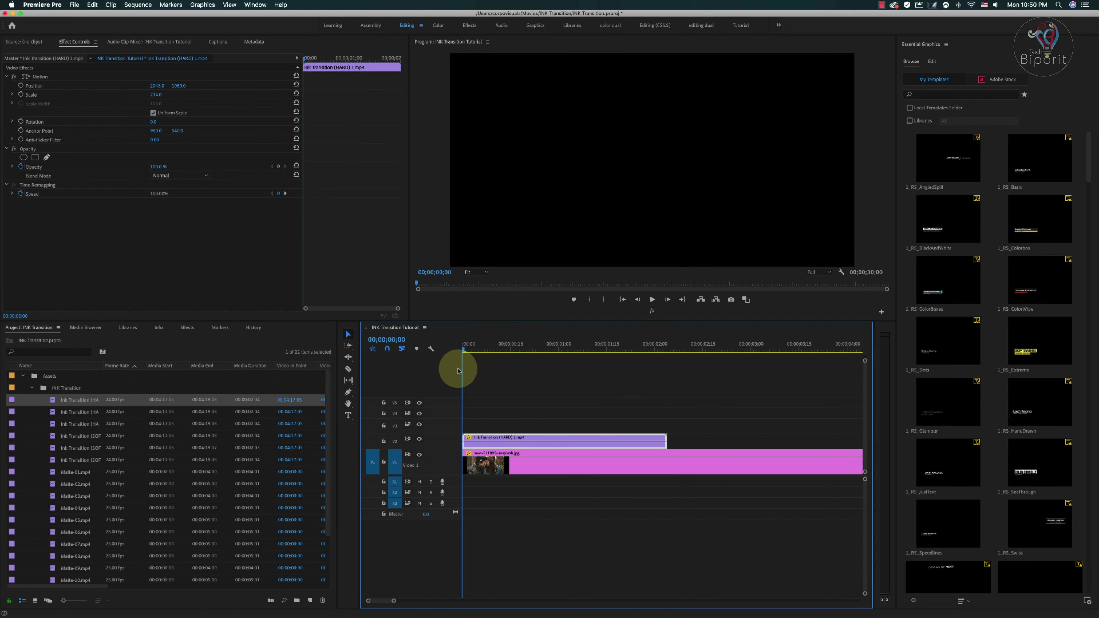
mouse_move(459, 370)
left_mouse_down()
mouse_move(660, 376)
mouse_move(459, 359)
mouse_move(641, 351)
left_mouse_up()
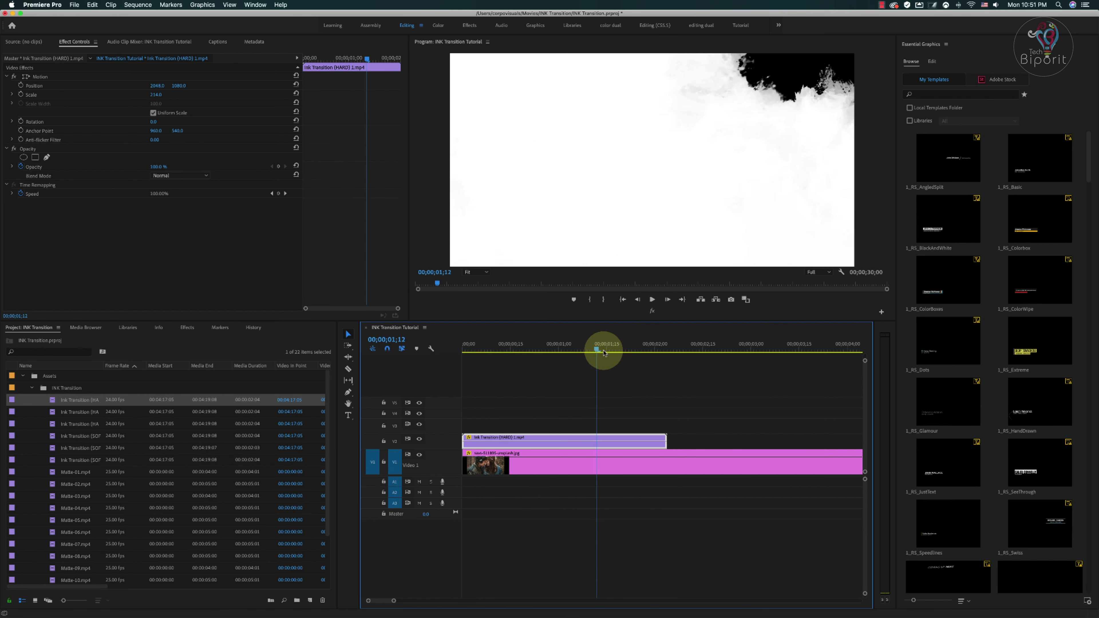
left_click_drag(756, 389, 729, 456)
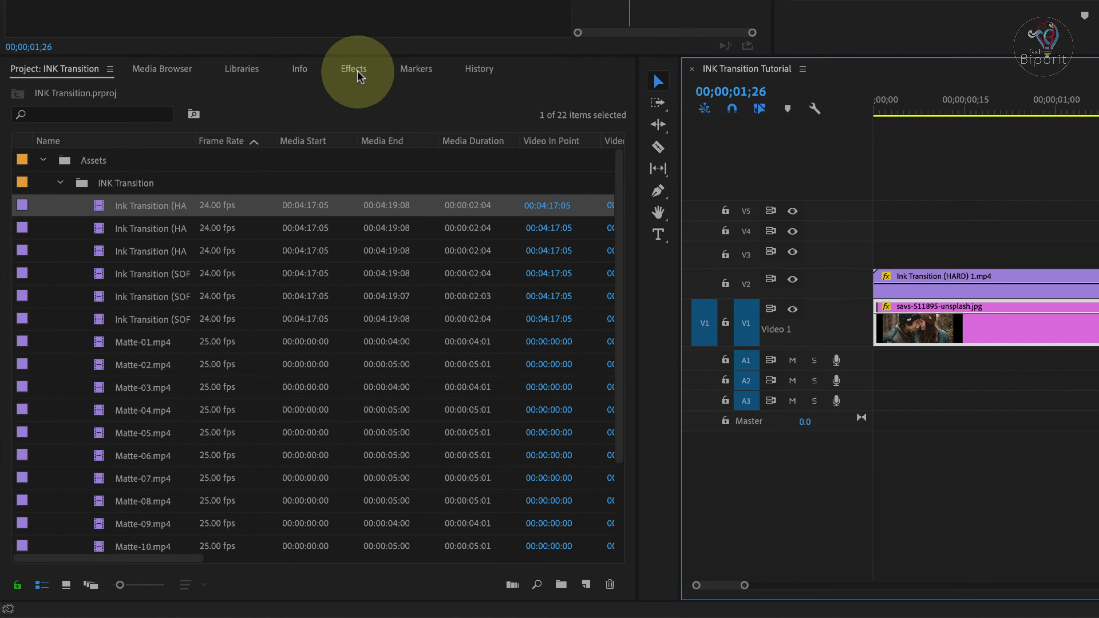
- Search Effects for 'track' and apply Track Matte Key to the first photo on V1
left_click(188, 330)
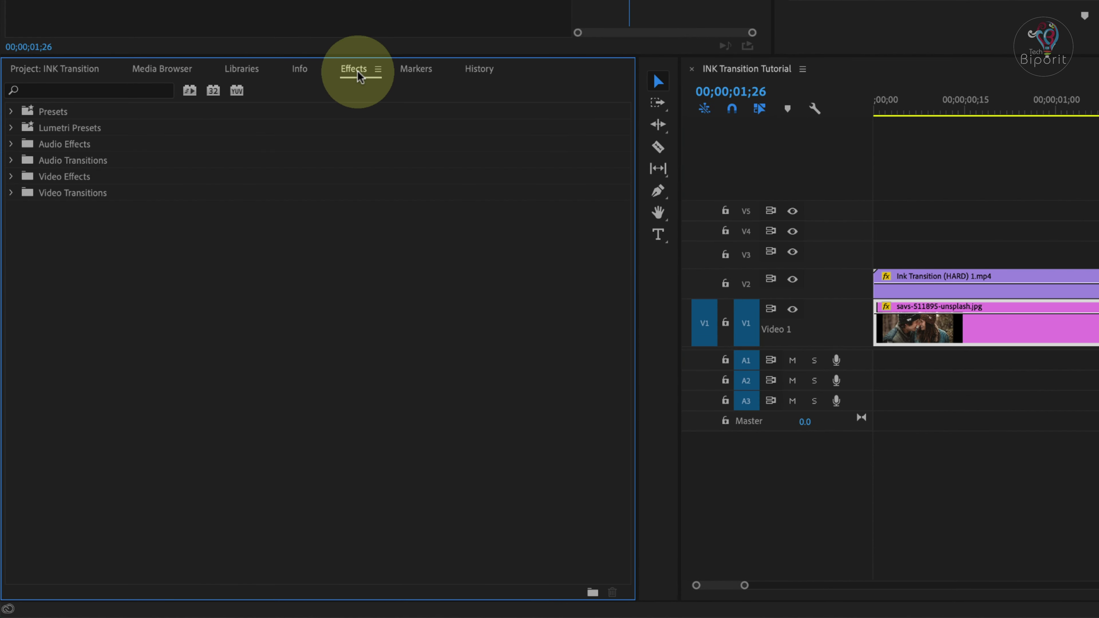
left_click(37, 90)
type("track")
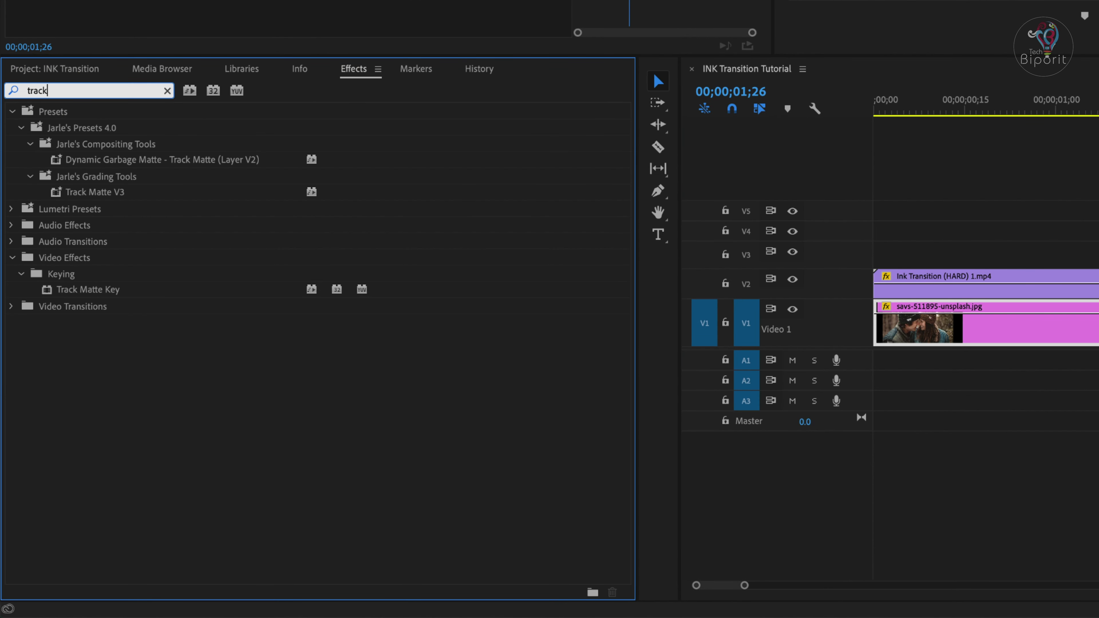
left_click(69, 277)
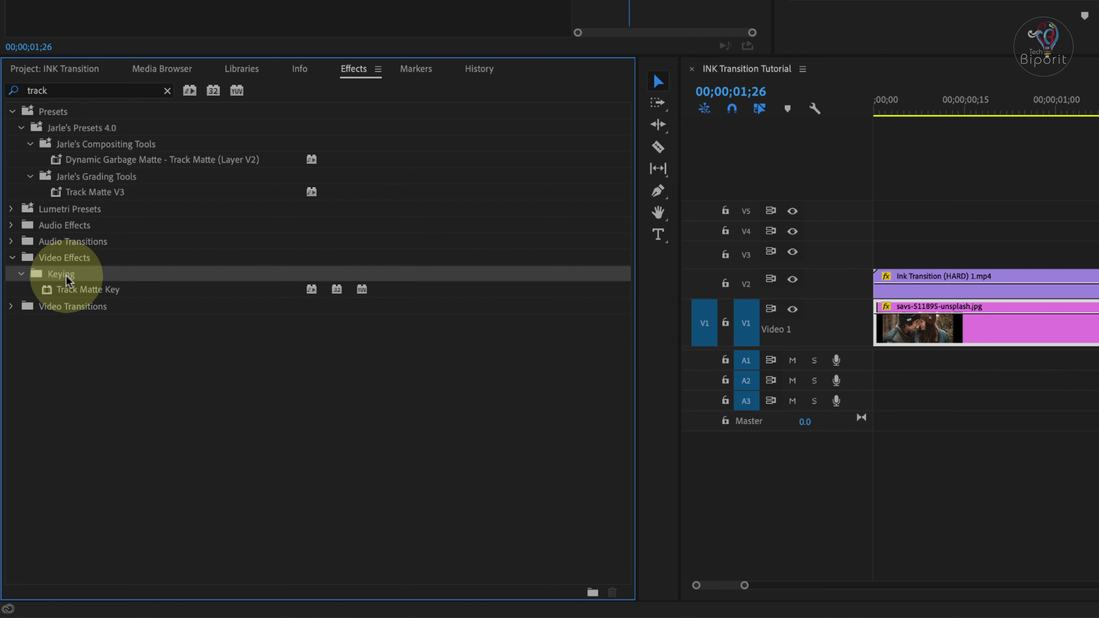
left_click(73, 292)
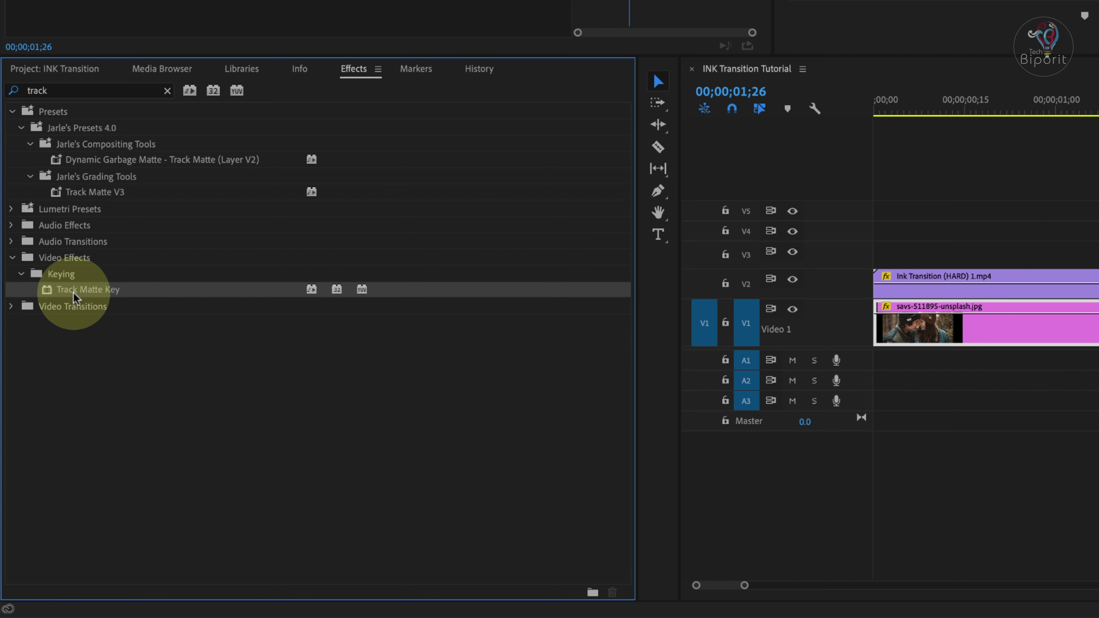
left_click_drag(82, 286, 974, 335)
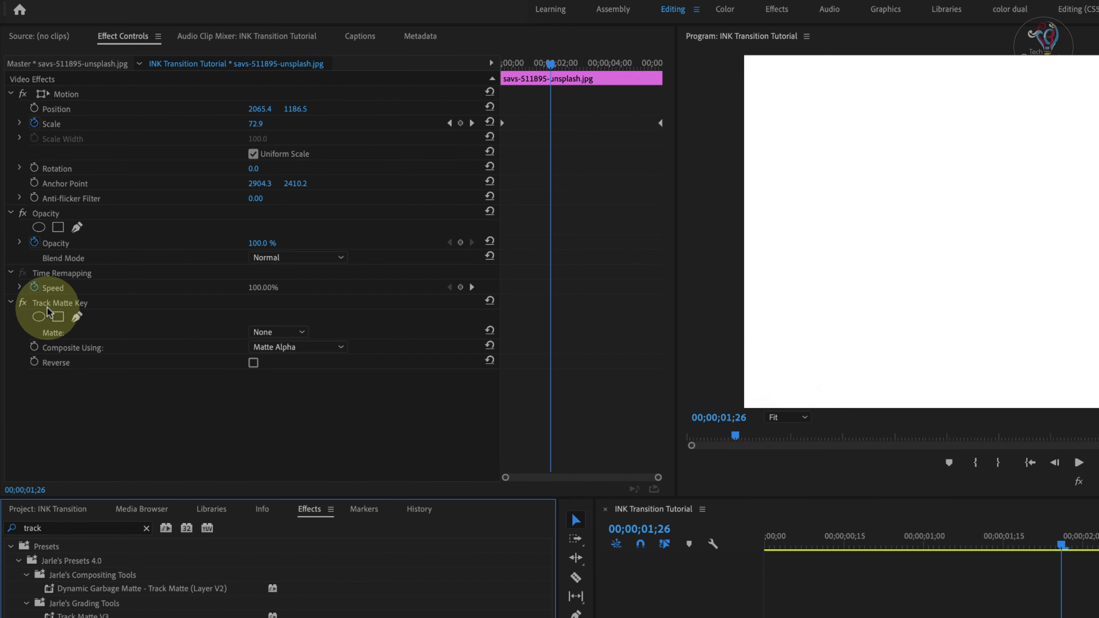
- Set the Track Matte Key's Matte to Video 2 and Composite Using to Matte Luma
left_click(49, 309)
left_click(277, 332)
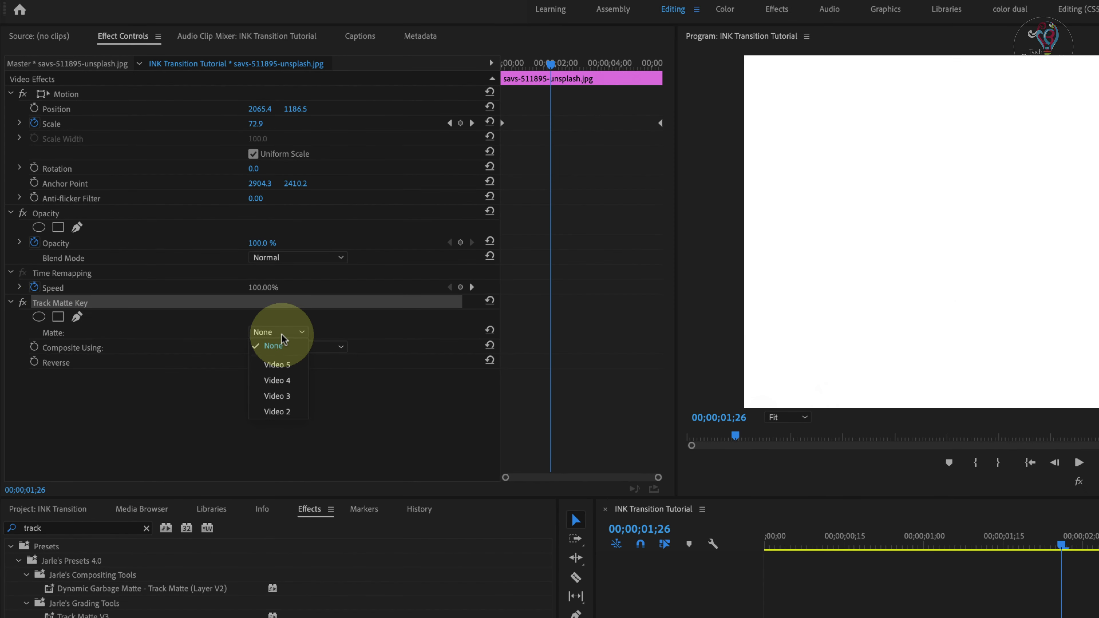
left_click(276, 411)
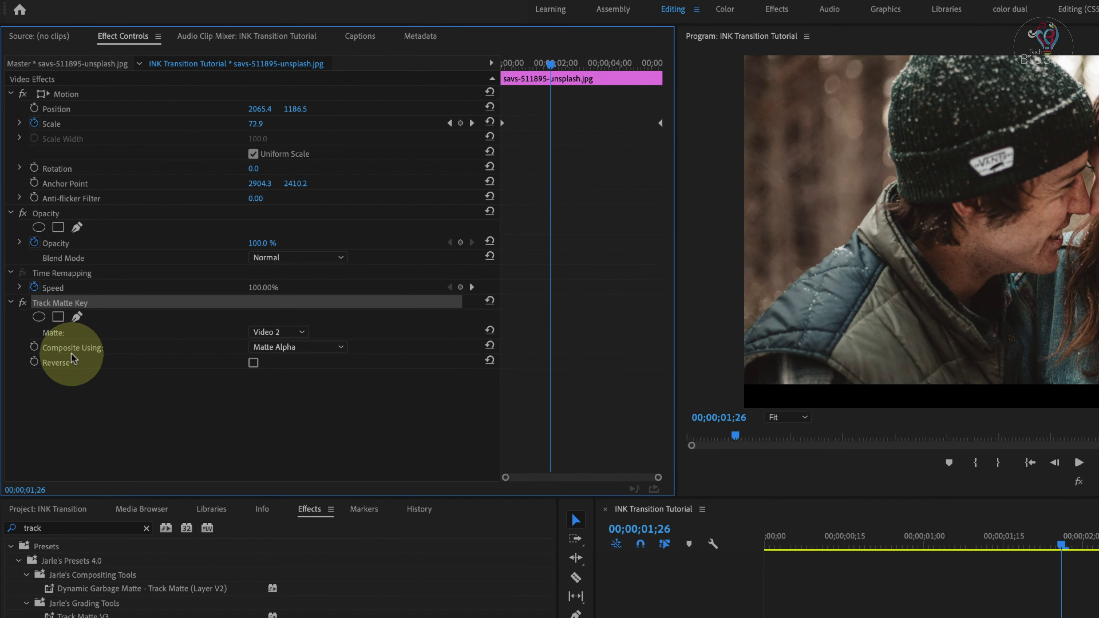
left_click(272, 346)
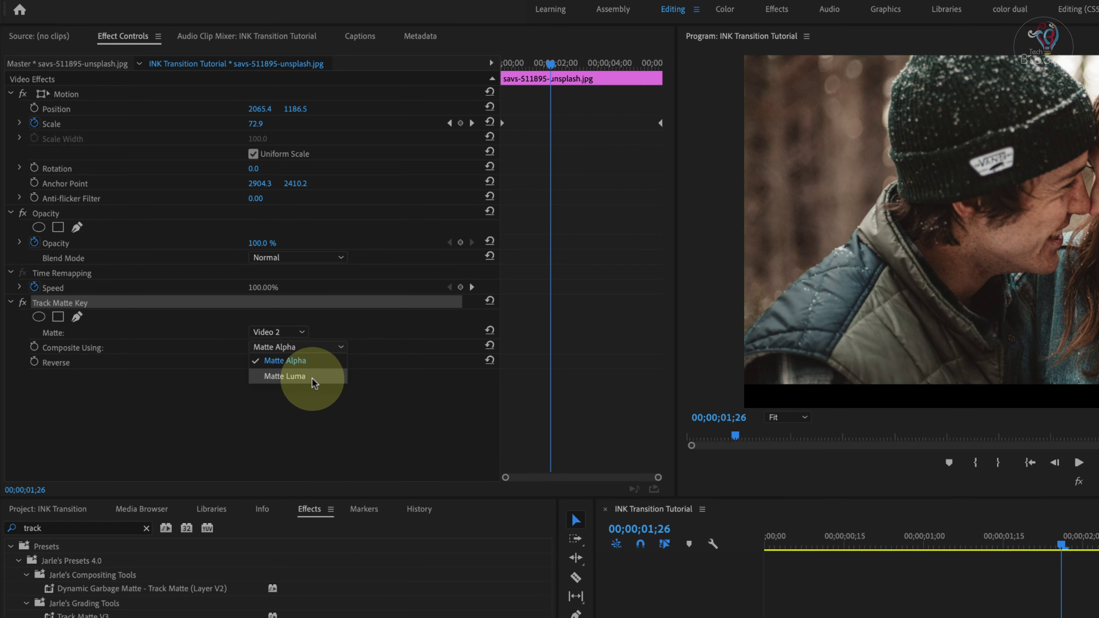
left_click(313, 376)
left_click_drag(1036, 537, 962, 537)
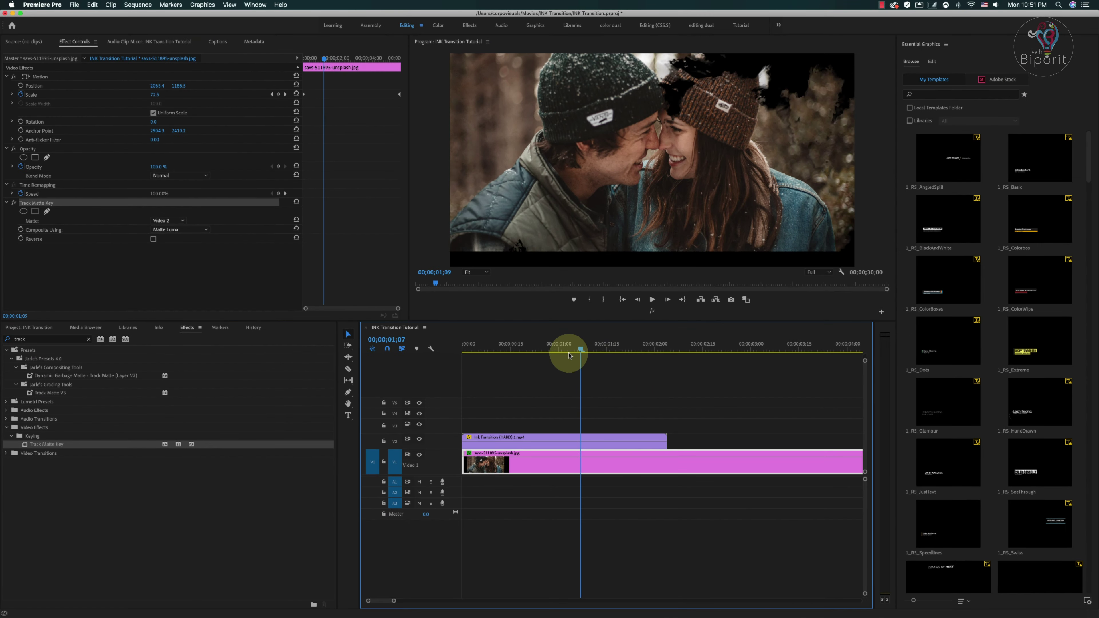
- Play back the opening ink reveal, then nudge the ink clip's Position Y slightly lower
mouse_move(569, 356)
left_mouse_down()
mouse_move(455, 360)
mouse_move(584, 353)
left_mouse_up()
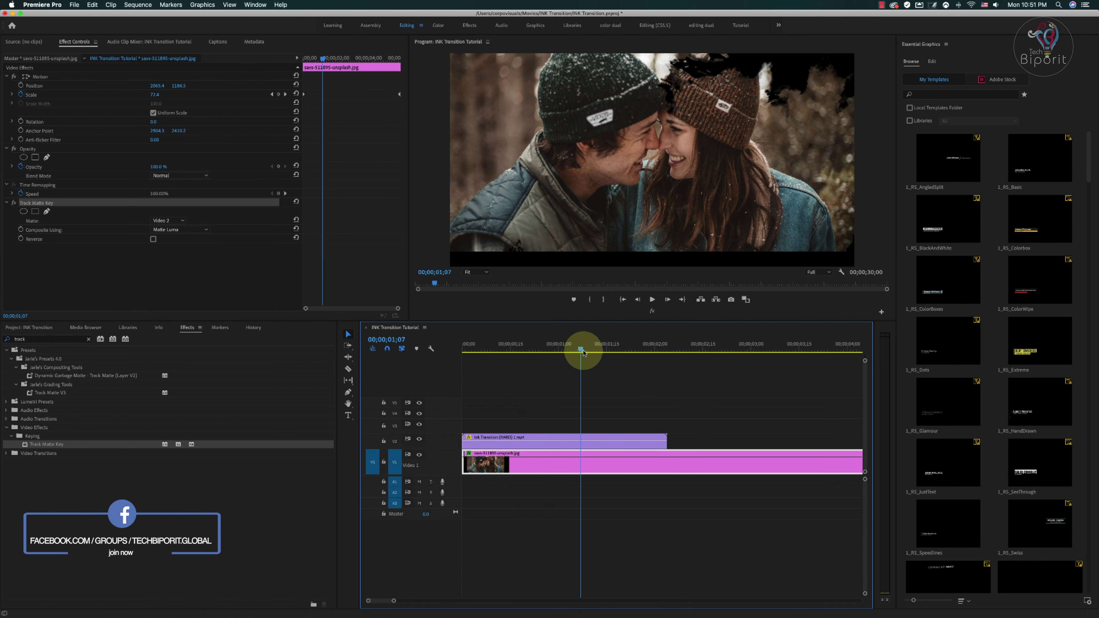
key("space")
key("Home")
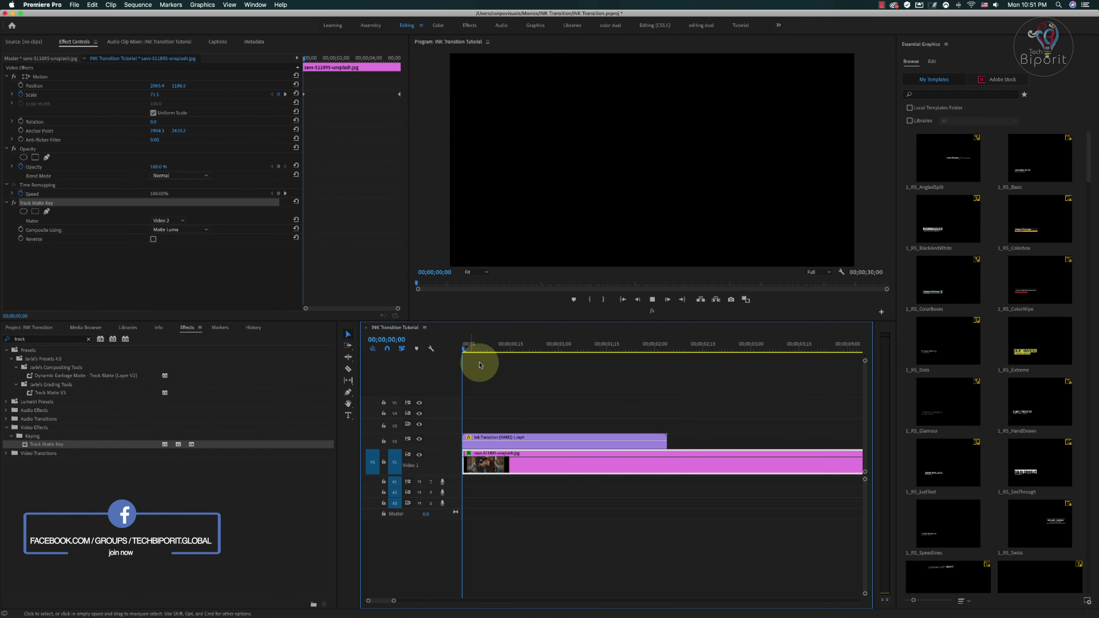
key("space")
left_click_drag(567, 393, 529, 439)
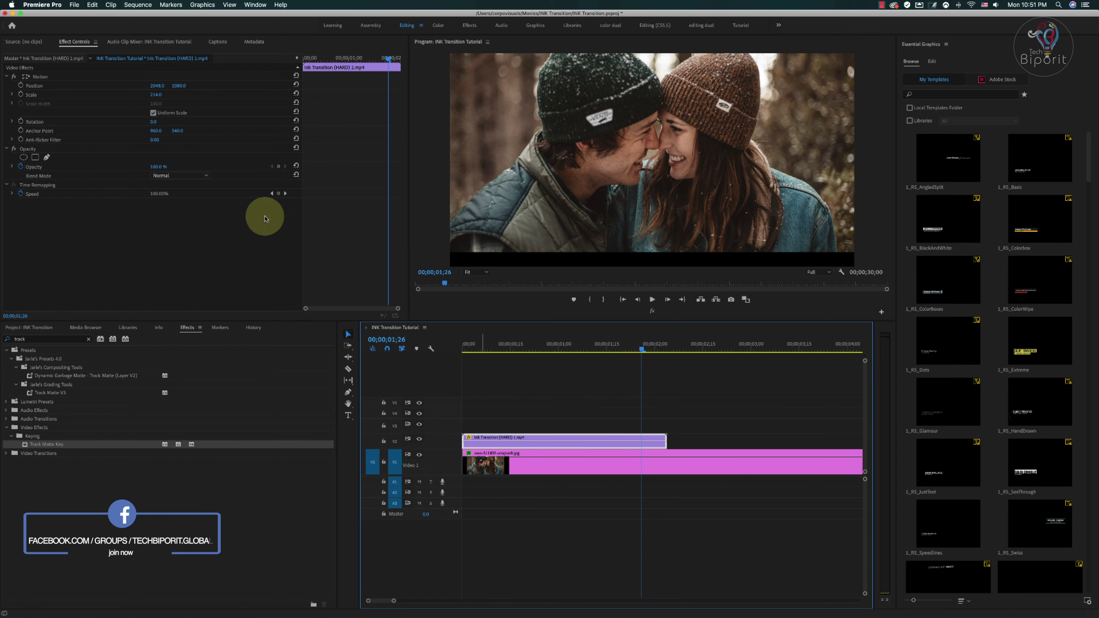
left_click(178, 87)
left_click_drag(178, 85, 201, 85)
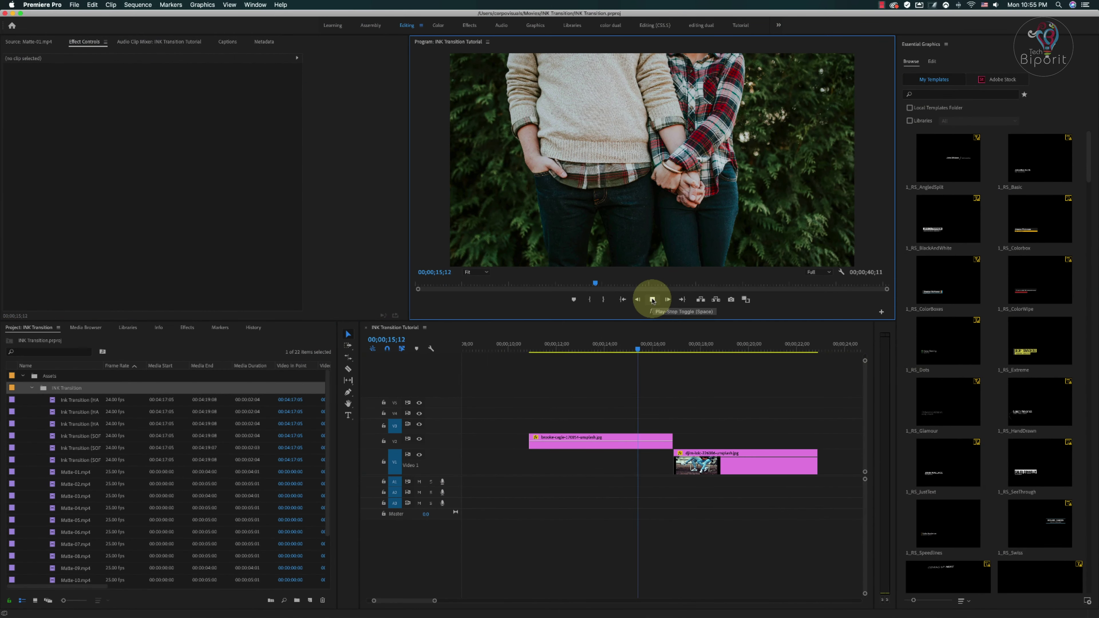
- Move the djim-loic bench photo up to V3 and place Matte-08.mp4 on V4 above it
left_click(655, 351)
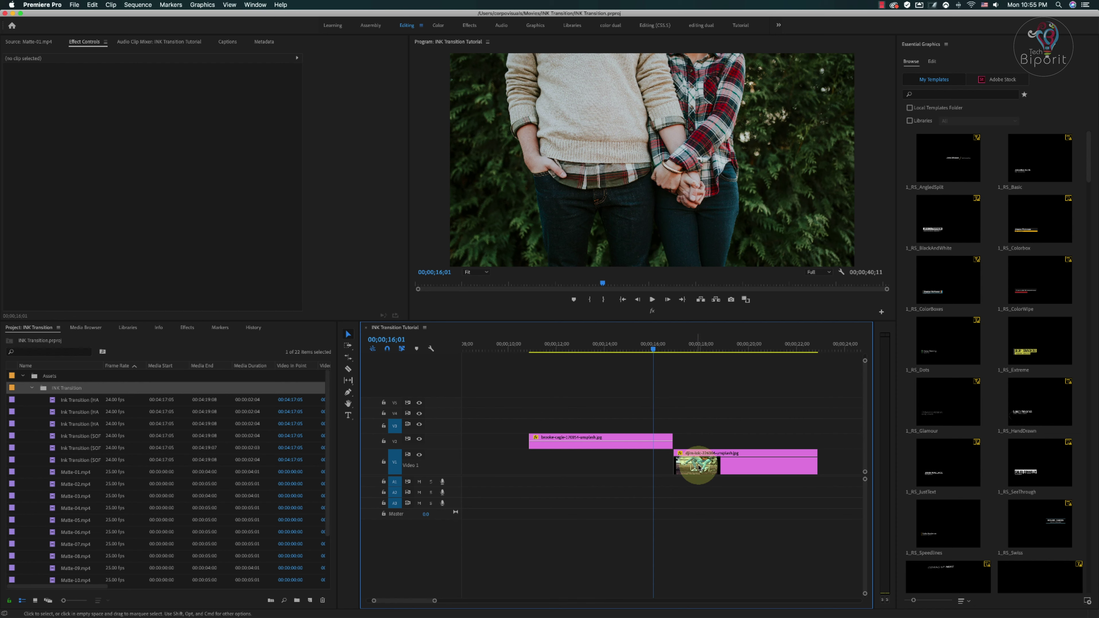
left_click(721, 456)
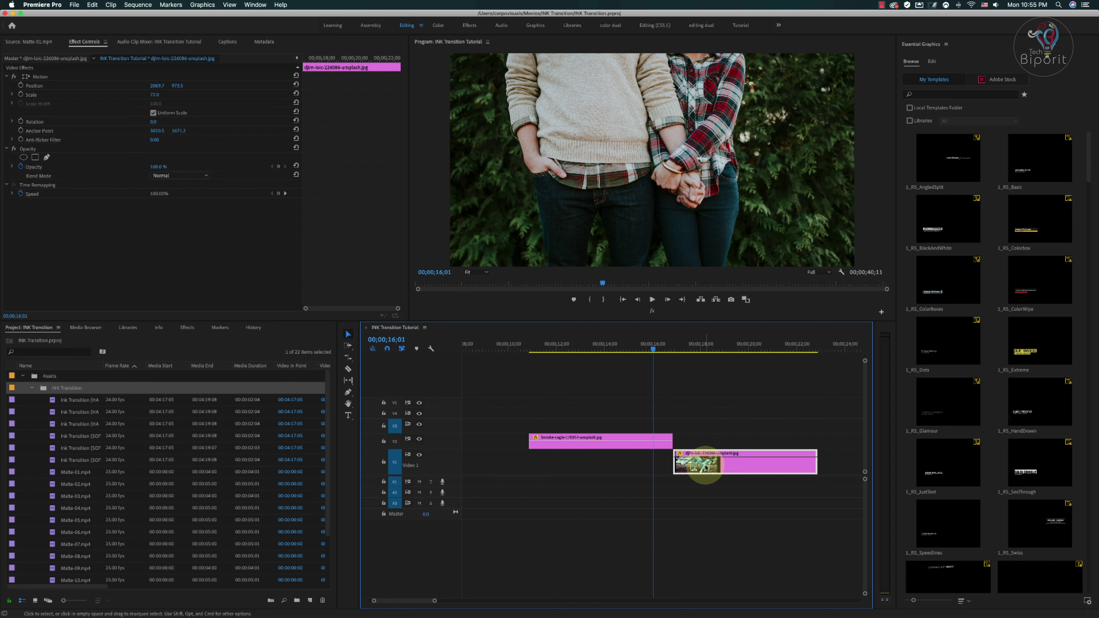
left_click_drag(705, 466, 709, 426)
scroll(112, 484, "down", 4)
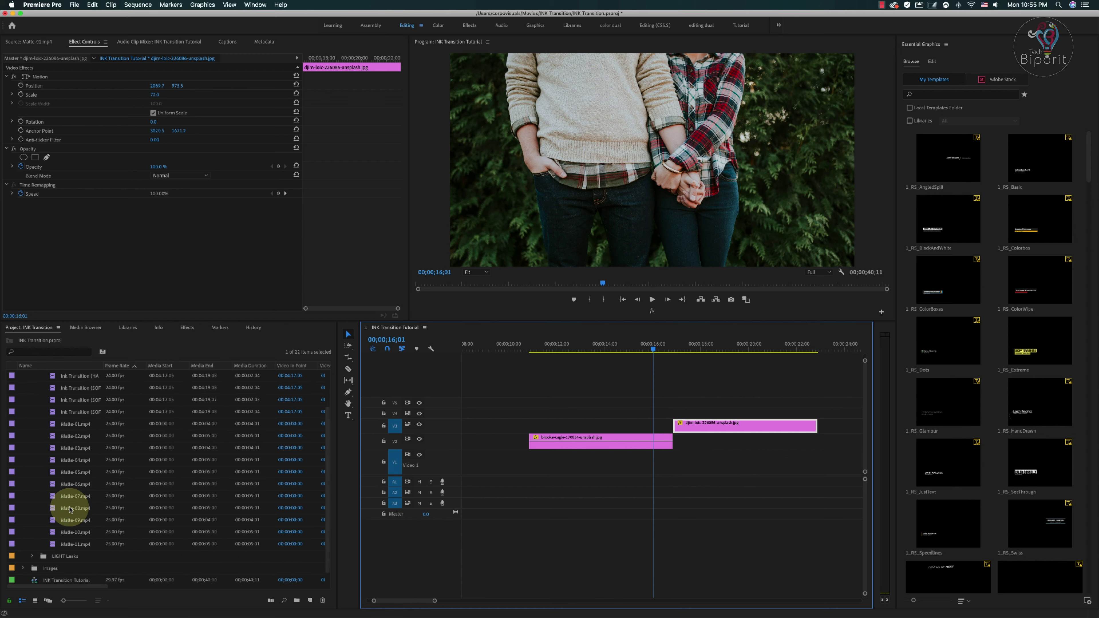
left_click(54, 510)
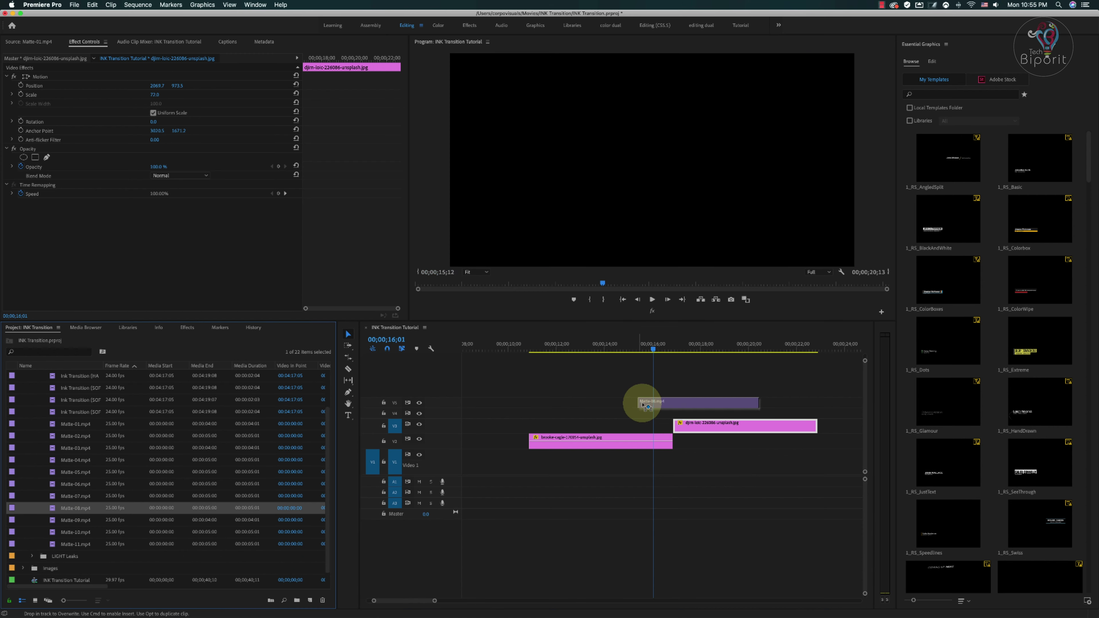
left_click_drag(328, 449, 709, 413)
scroll(714, 414, "up", 3)
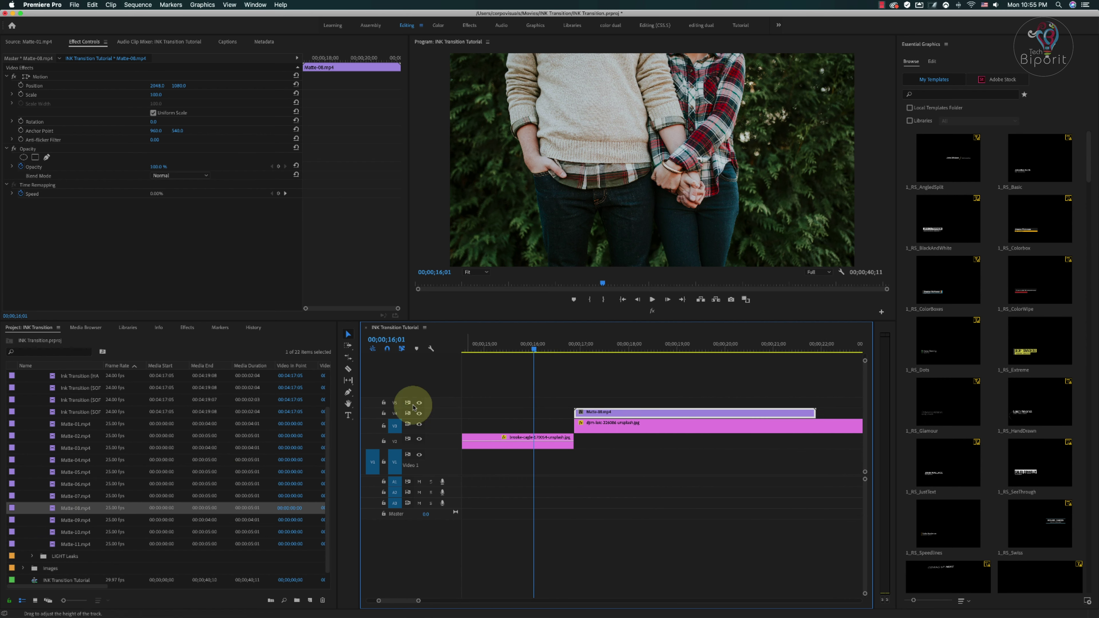
- Shorten Matte-08 with the Rate Stretch tool so it plays faster, and scale it to 218
left_click(349, 380)
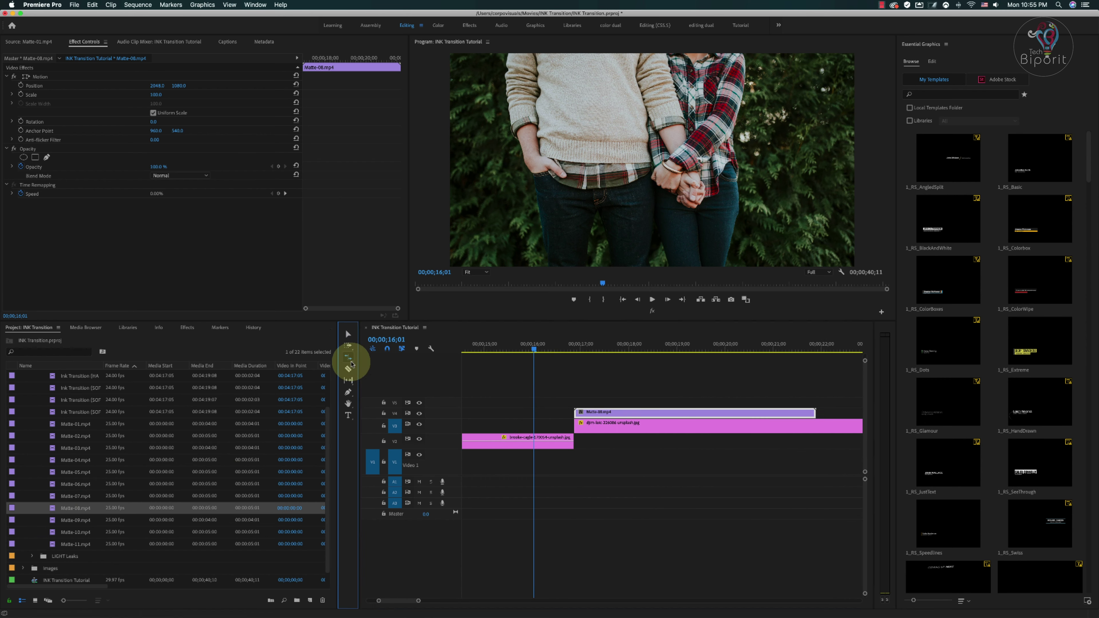
left_click(816, 412)
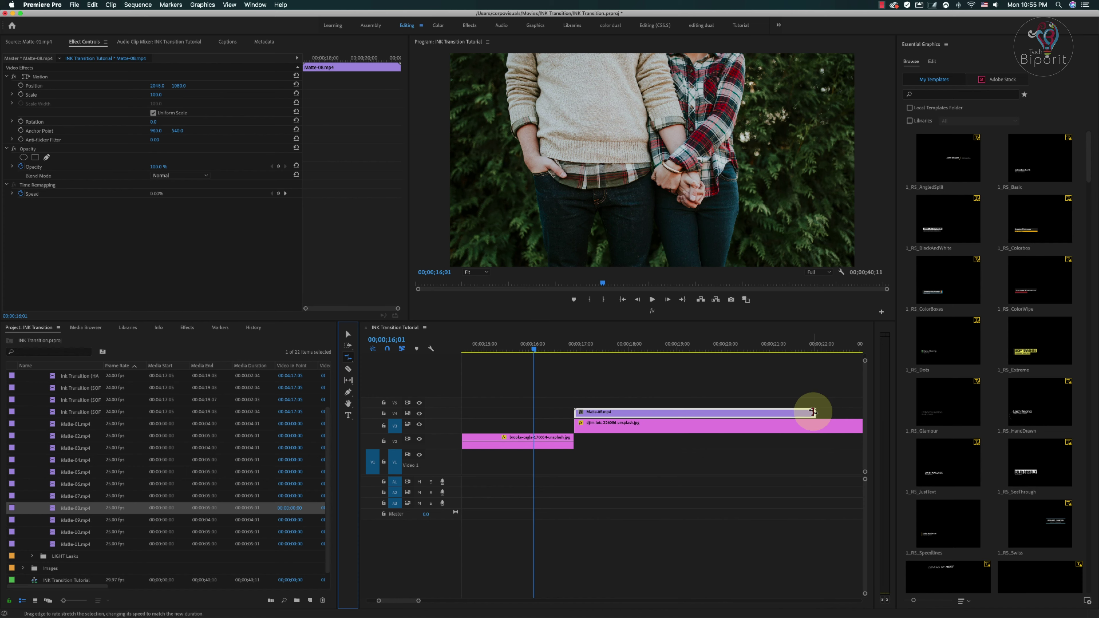
mouse_move(813, 412)
left_mouse_down()
mouse_move(657, 416)
mouse_move(693, 415)
left_mouse_up()
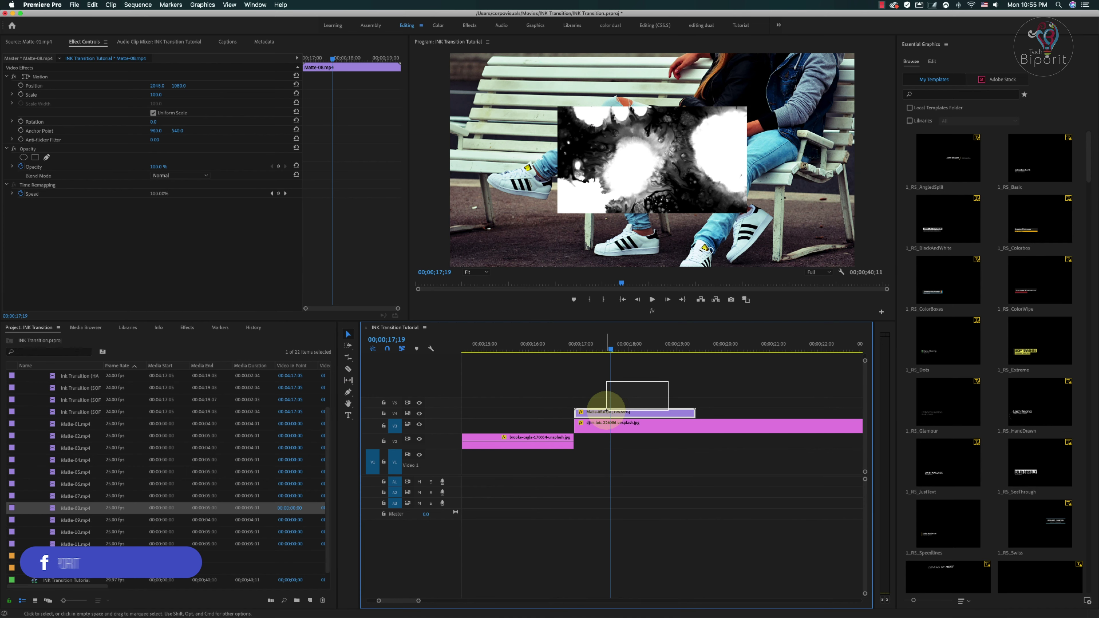
left_click_drag(157, 98, 208, 99)
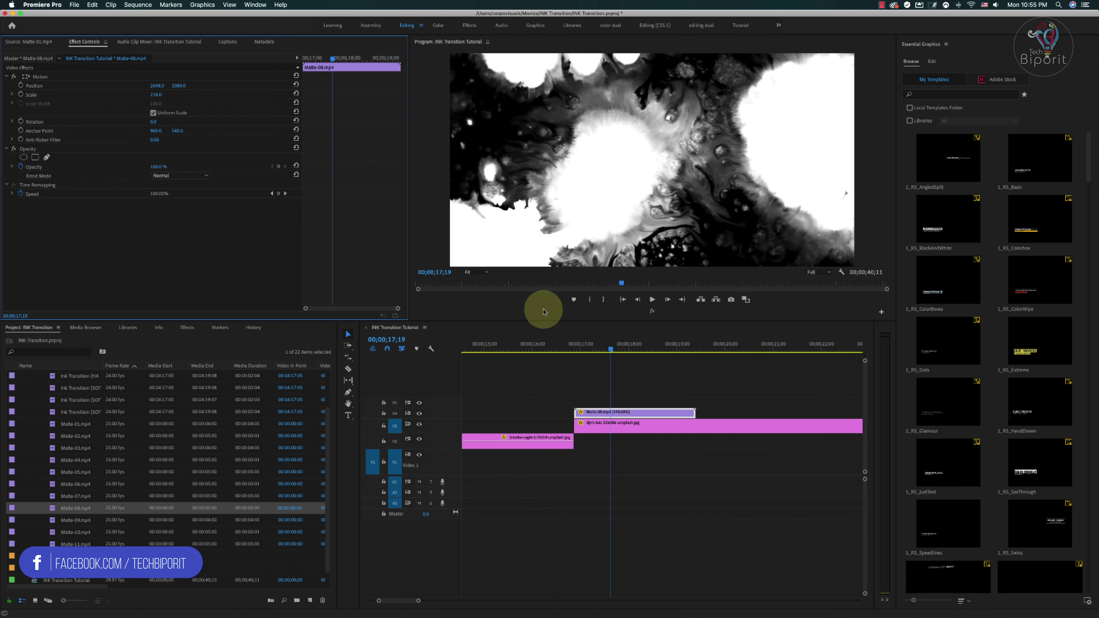
mouse_move(589, 350)
left_mouse_down()
mouse_move(575, 360)
mouse_move(694, 368)
mouse_move(661, 369)
left_mouse_up()
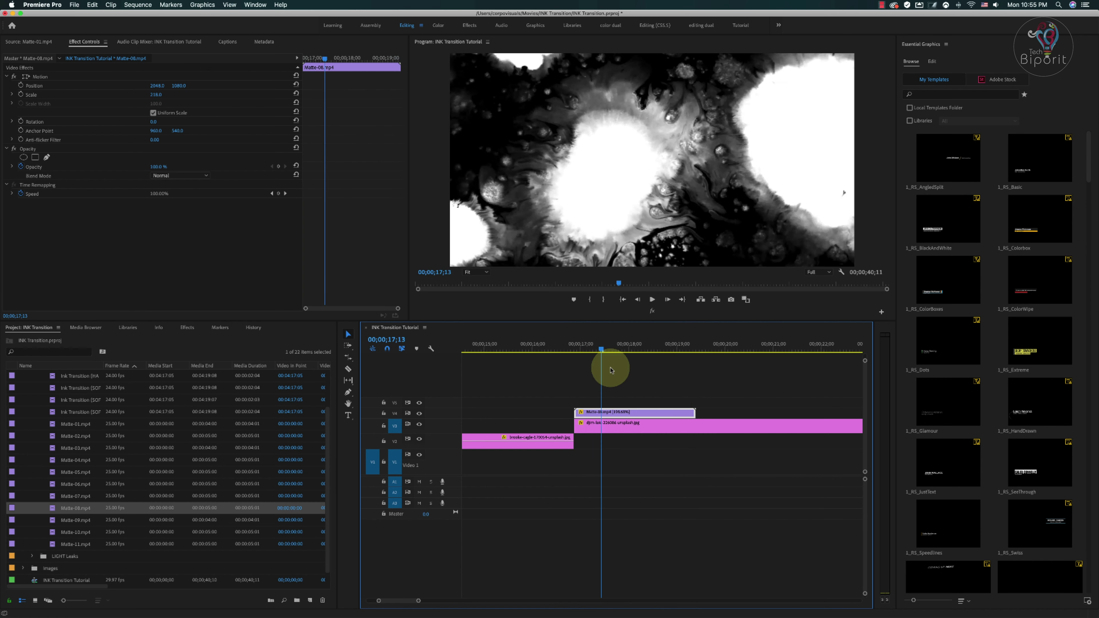
left_click_drag(661, 369, 608, 386)
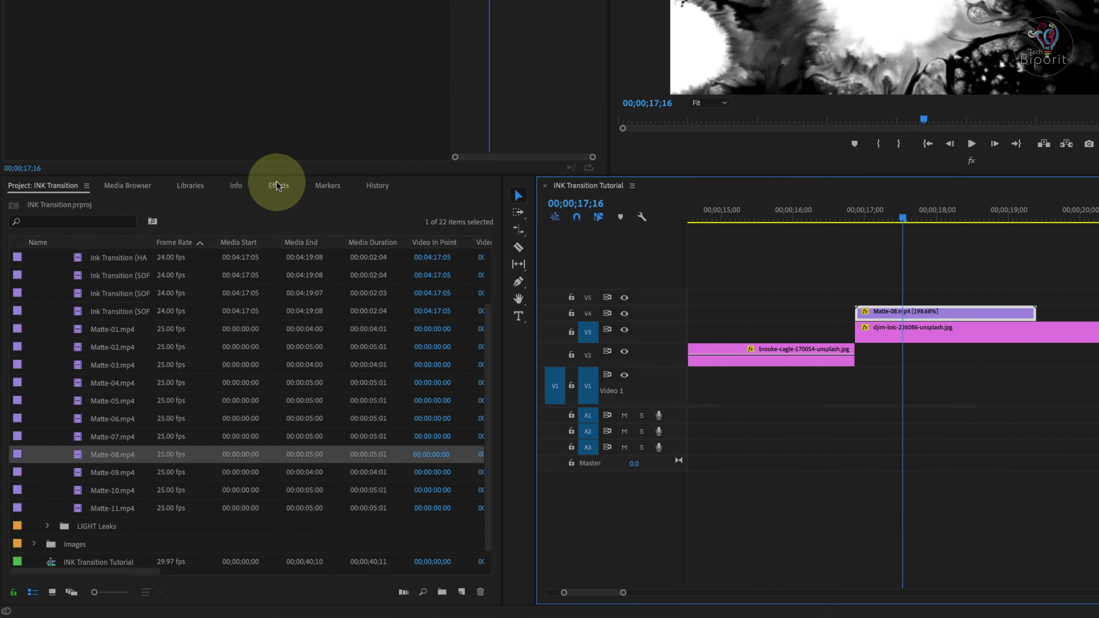
left_click(215, 278)
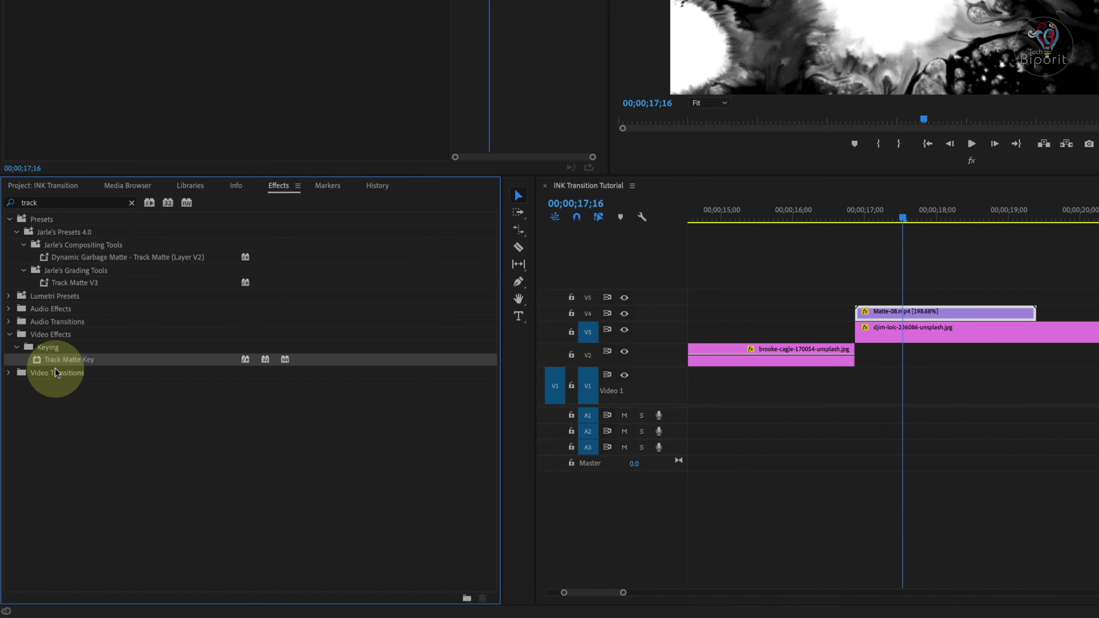
- Apply Track Matte Key to the djim-loic photo with Matte set to Video 4 and Matte Luma compositing
left_click_drag(44, 416, 133, 414)
left_click_drag(170, 359, 937, 335)
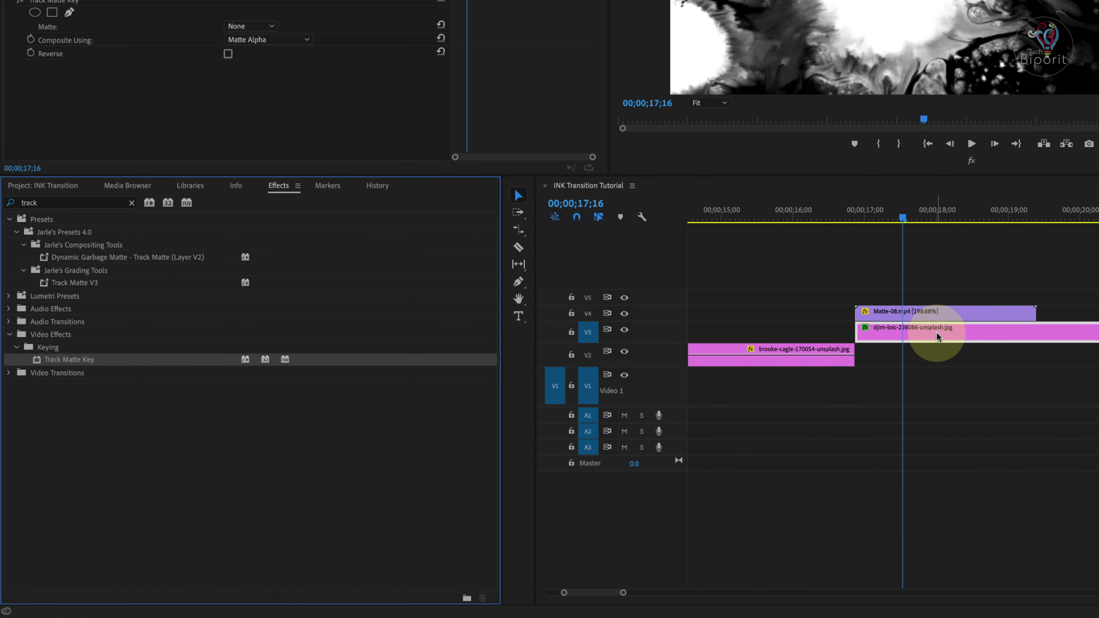
left_click(251, 303)
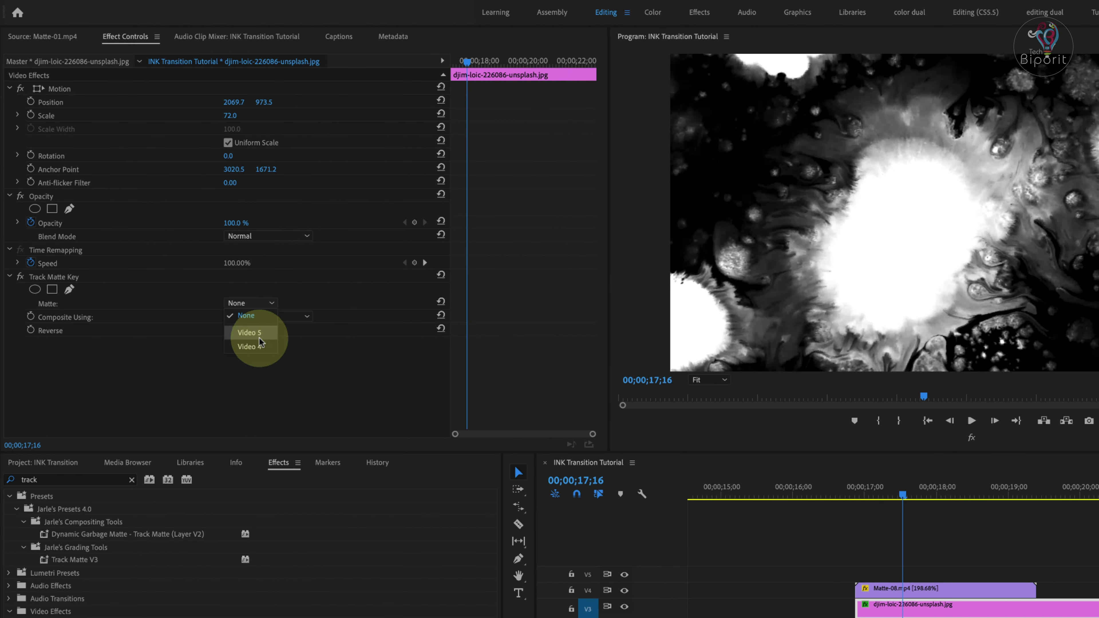
left_click(256, 336)
left_click(587, 593)
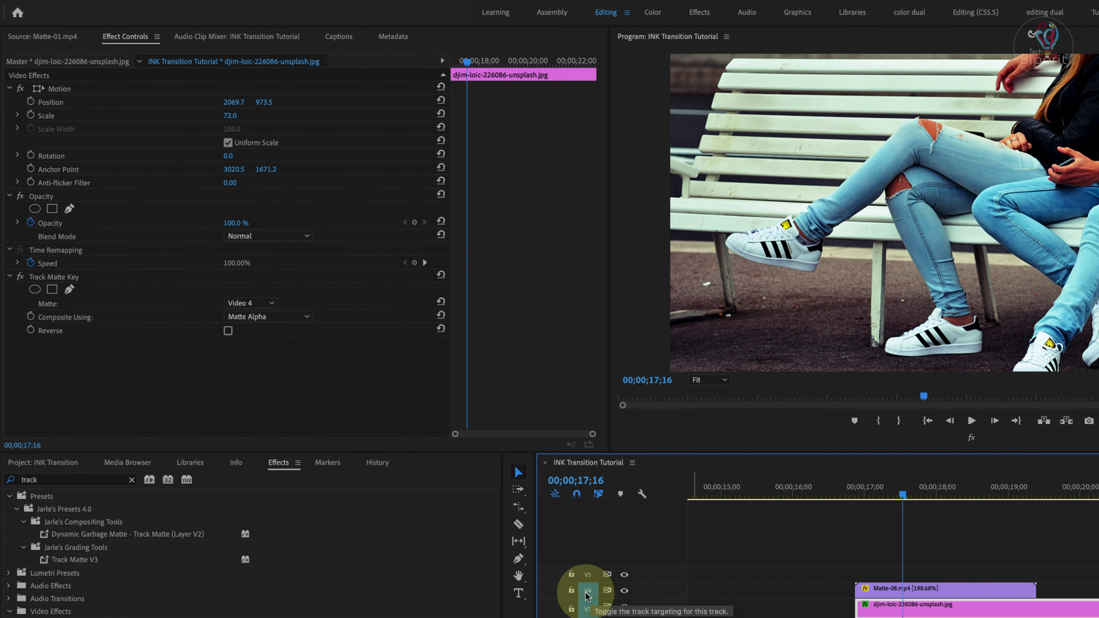
left_click(884, 595)
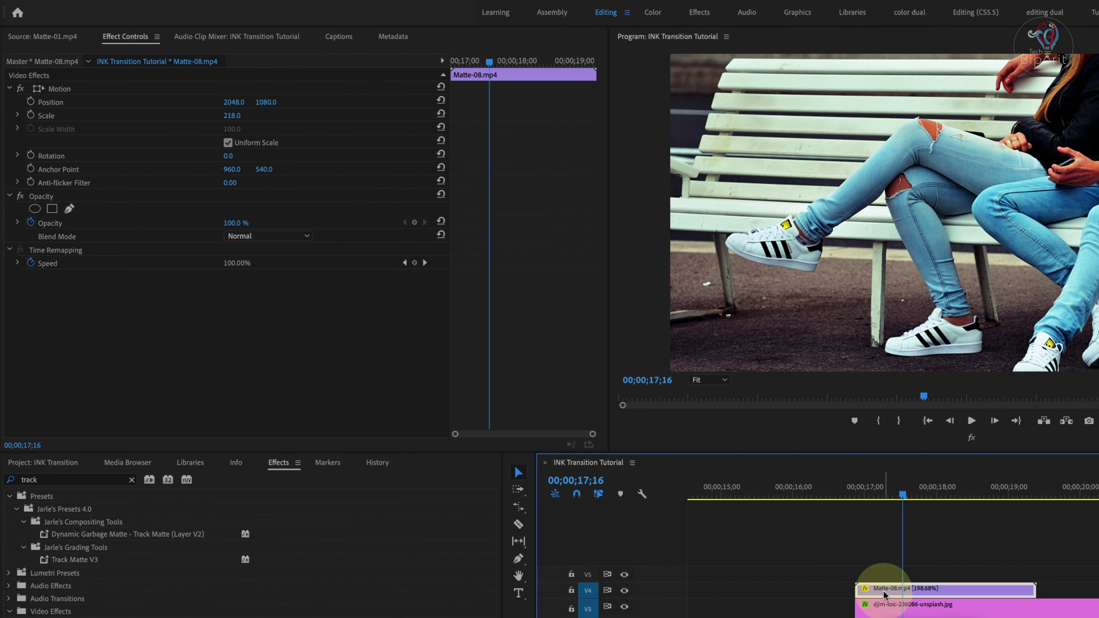
left_click(898, 605)
left_click(241, 317)
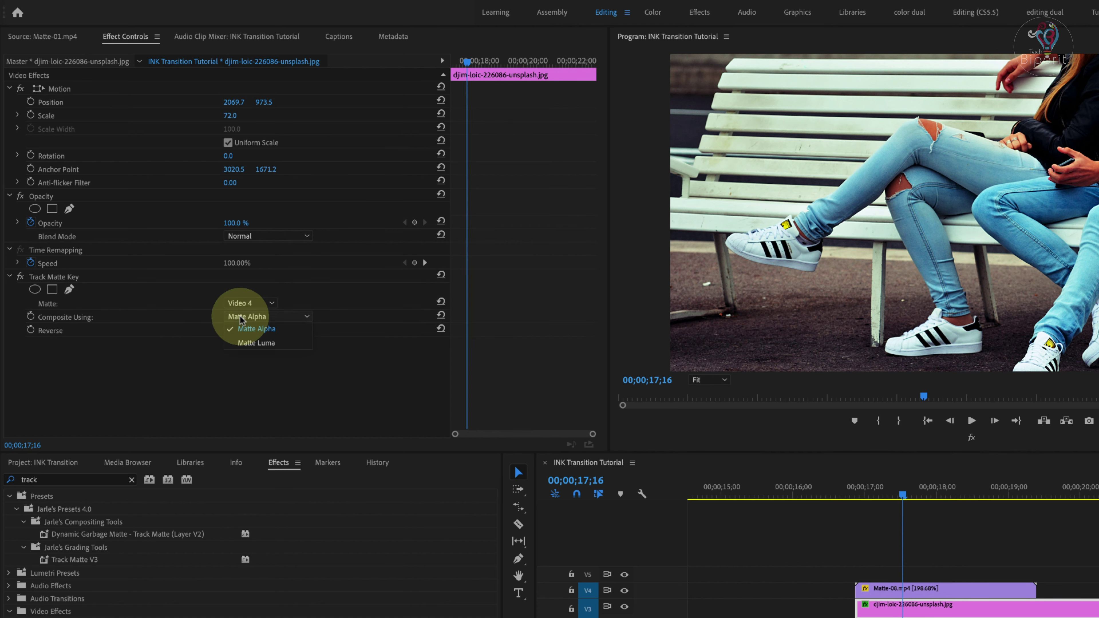
left_click(277, 344)
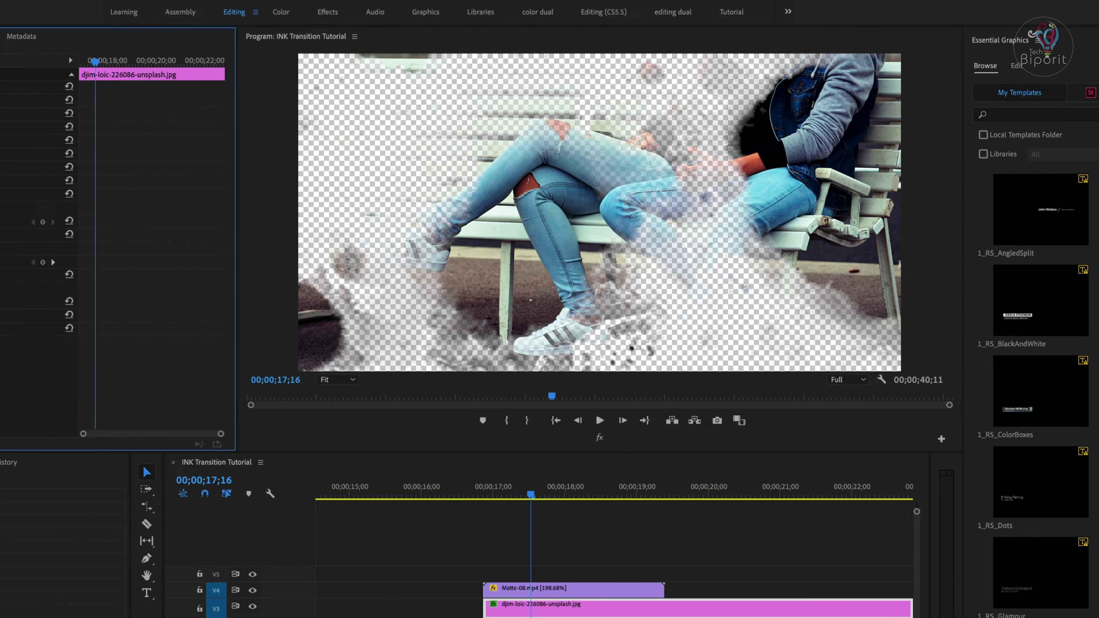
left_click_drag(441, 497, 700, 498)
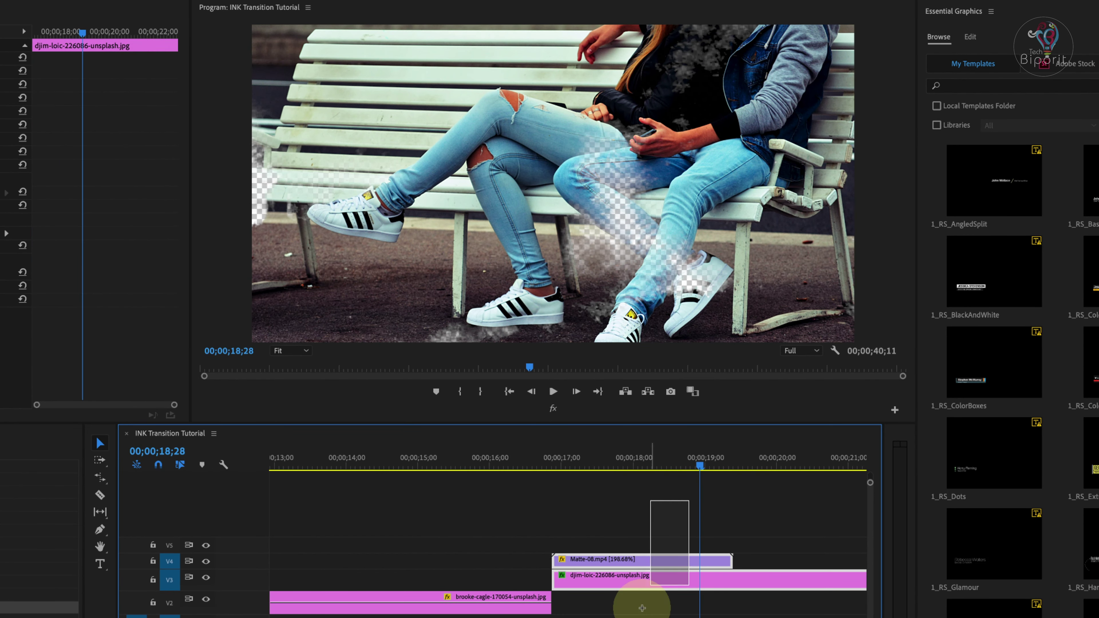
- Move the photo and Matte-08 pair earlier and play the new transition from 12;19
left_click_drag(662, 560, 497, 572)
key("minus")
left_click(389, 466)
key("space")
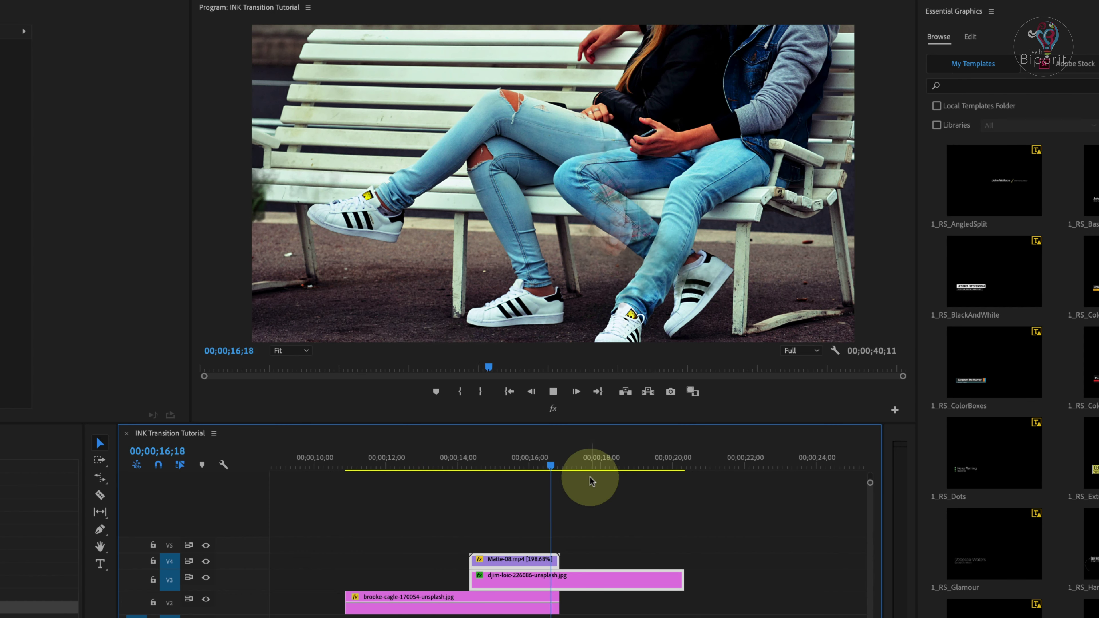
key("equal")
key("space")
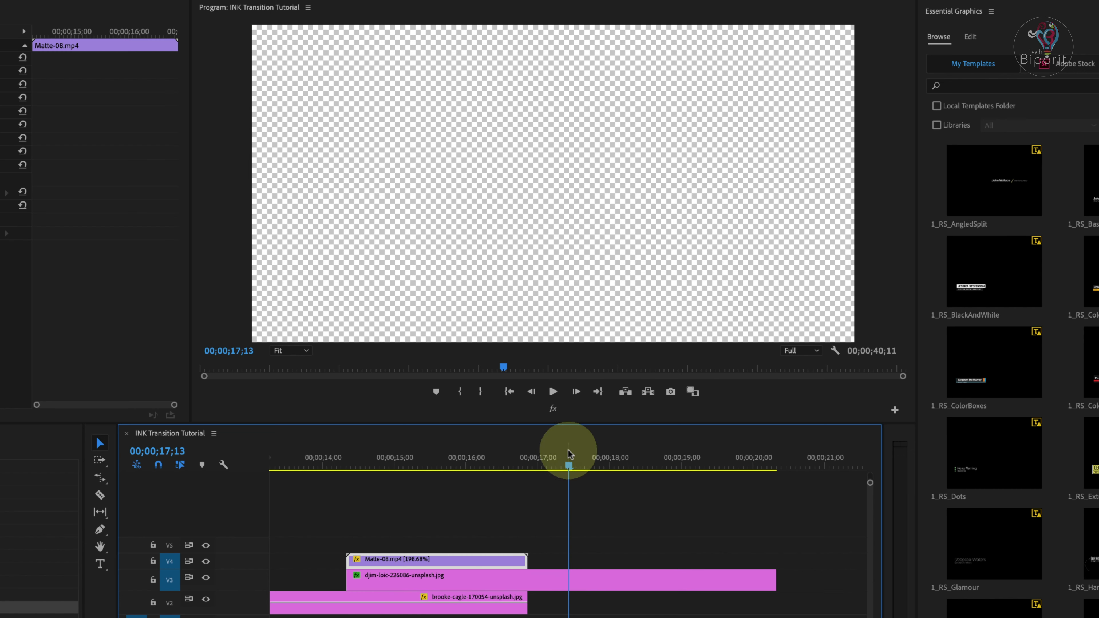
- Select the Matte-08 and djim-loic clips and inspect the frames around 17;05 where the photo appears
left_click_drag(562, 463, 550, 466)
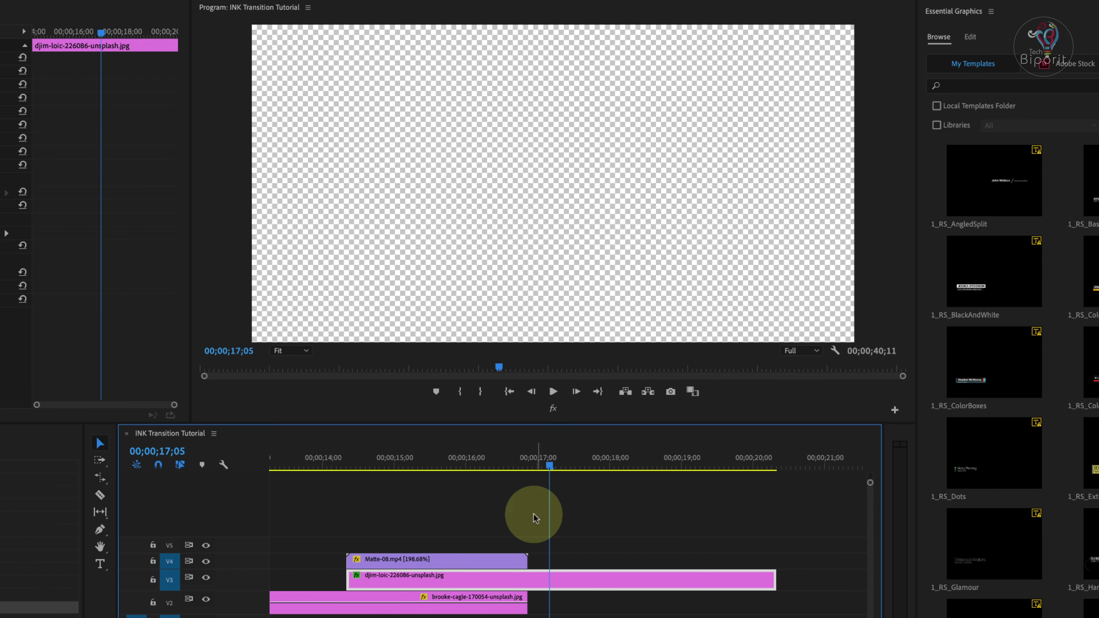
left_click(504, 562)
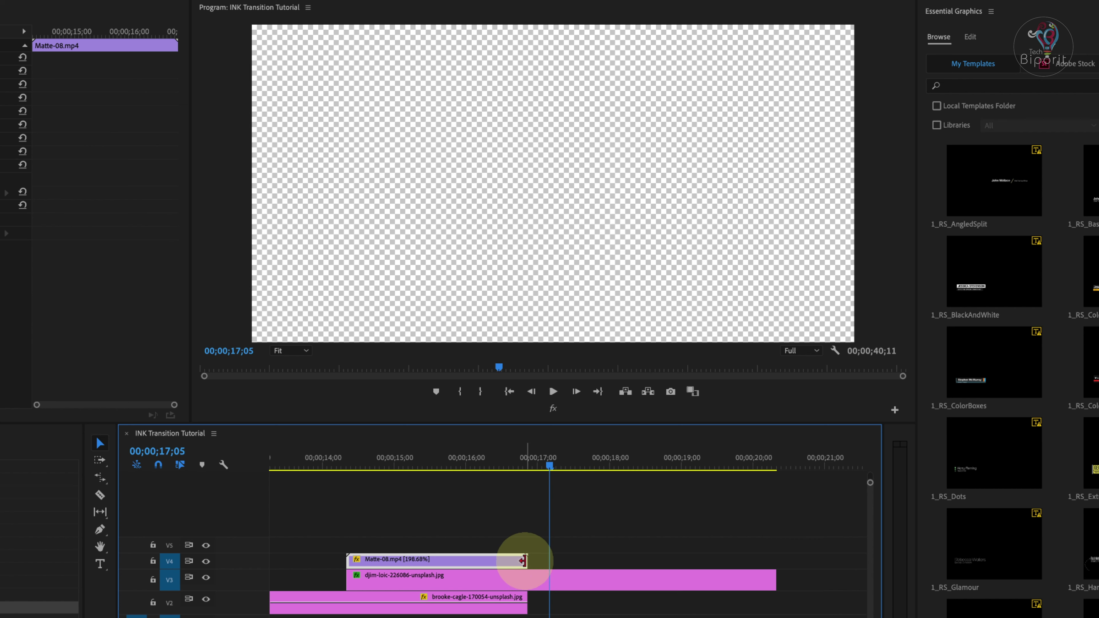
left_click(534, 467)
key("equal")
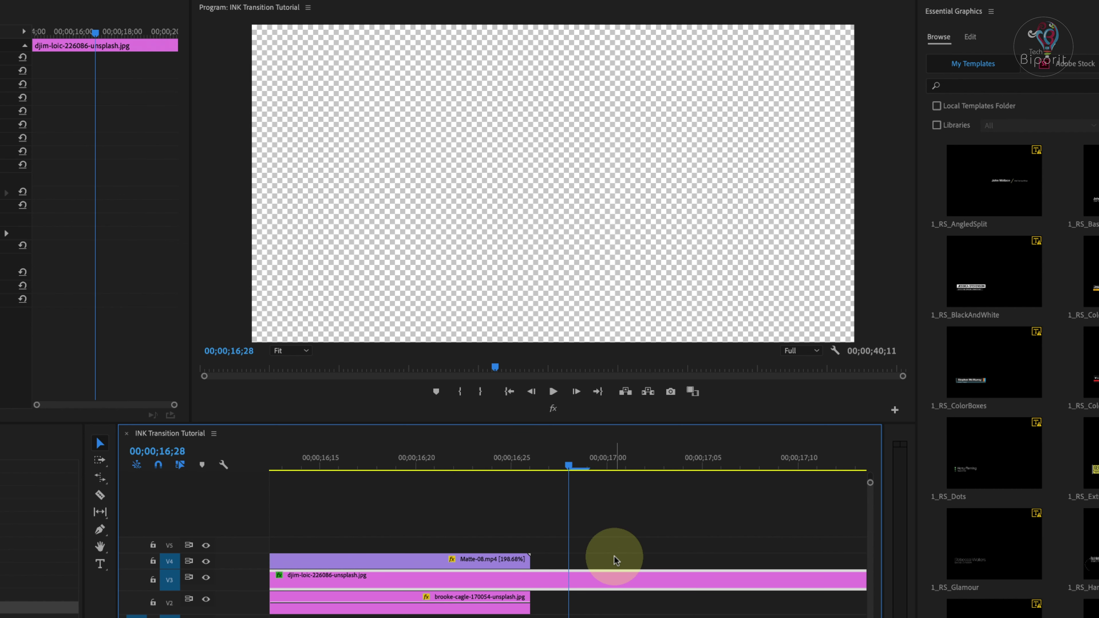
left_click_drag(564, 466, 531, 467)
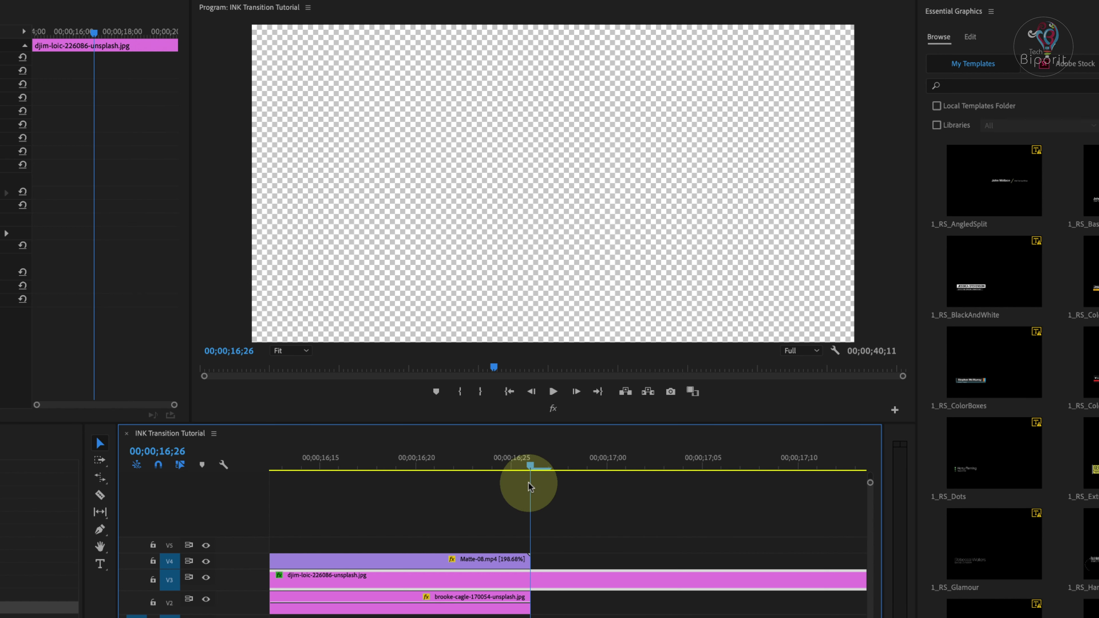
key("Left")
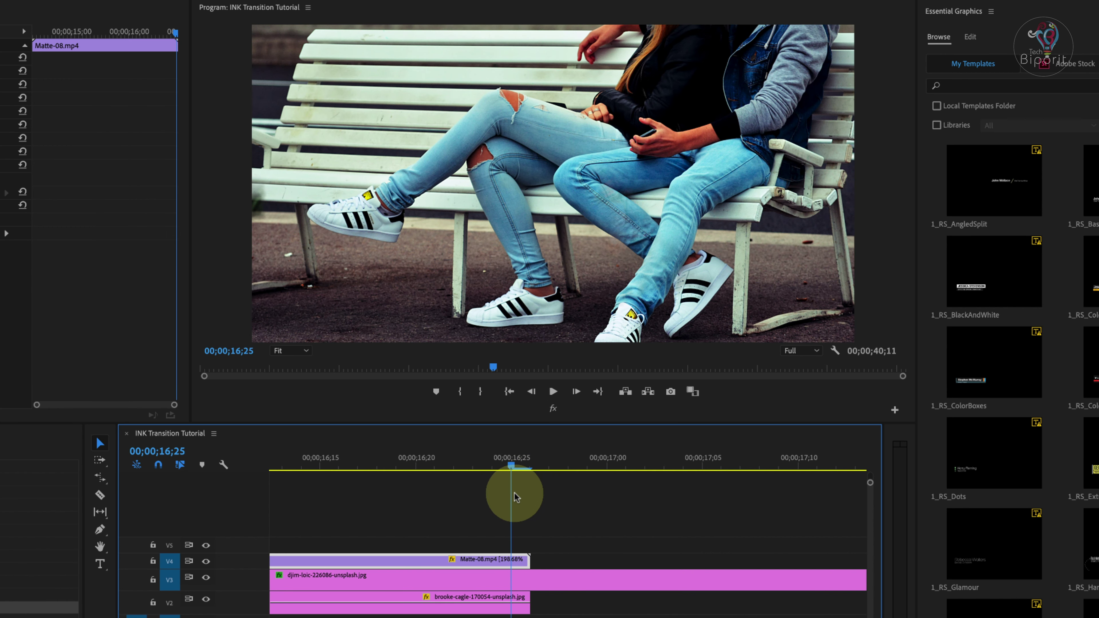
key("minus")
key("minus")
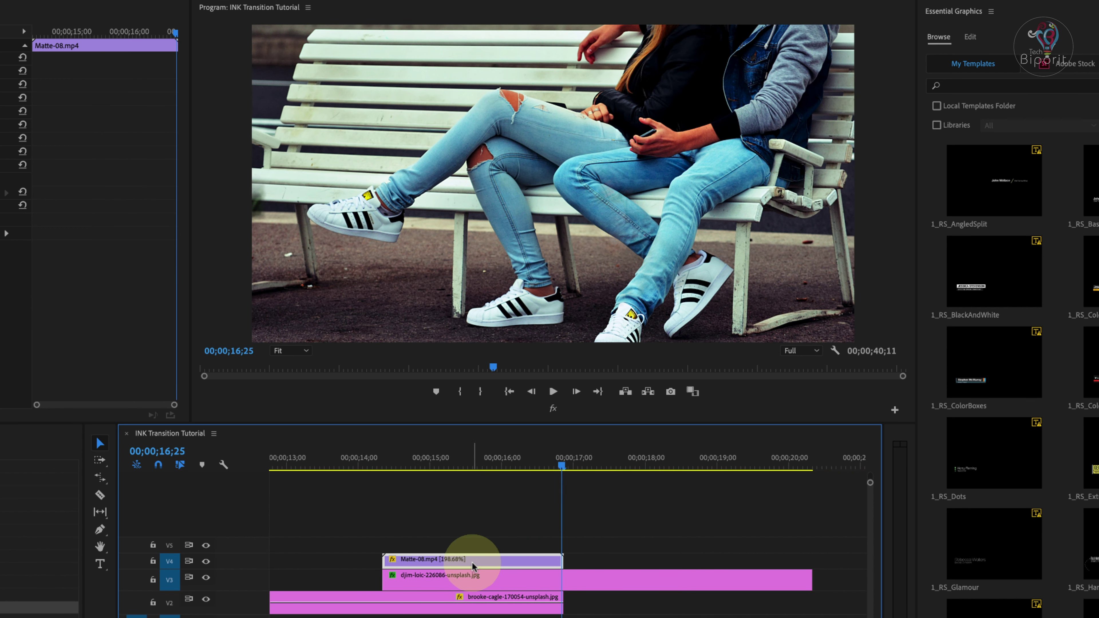
- Extend the Matte-08 clip's end on V4 by six frames to meet the photo cut
right_click(495, 562)
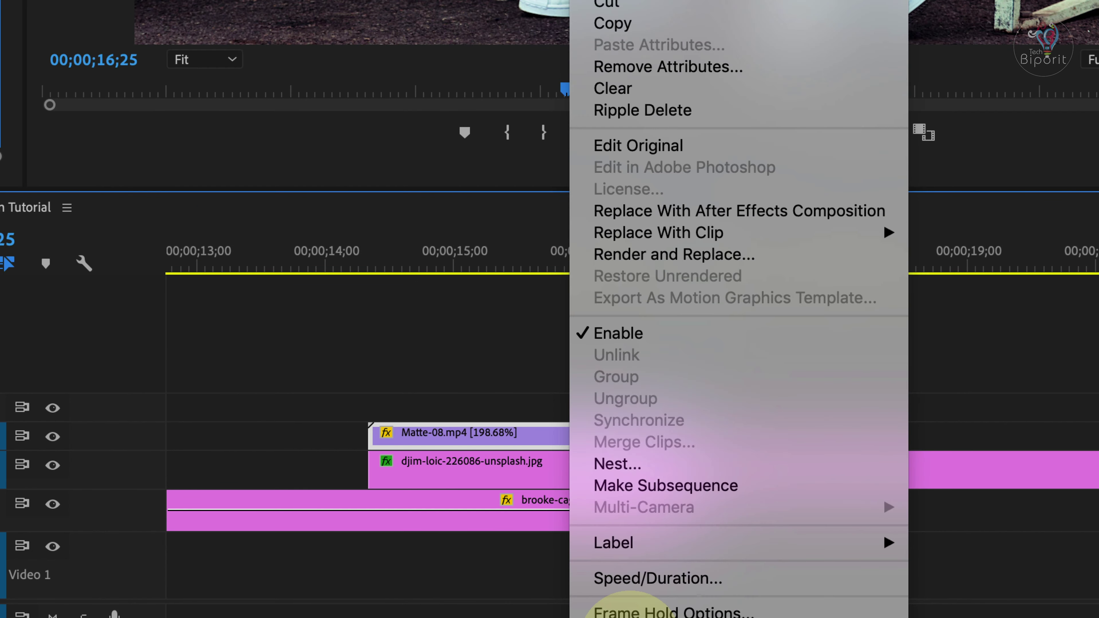
left_click(631, 617)
key("equal")
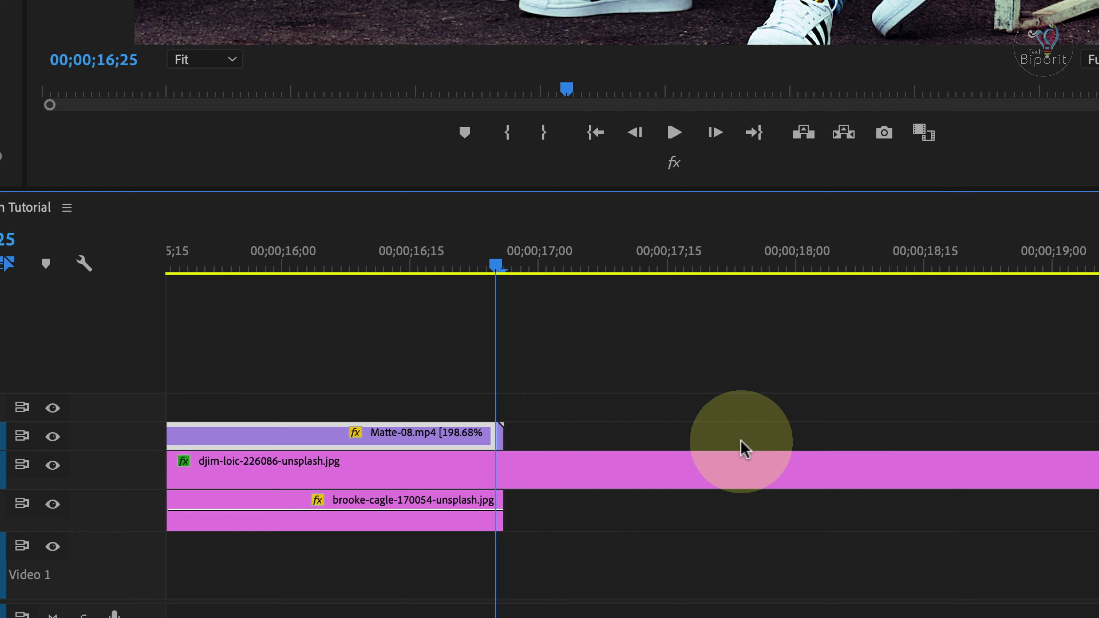
key("minus")
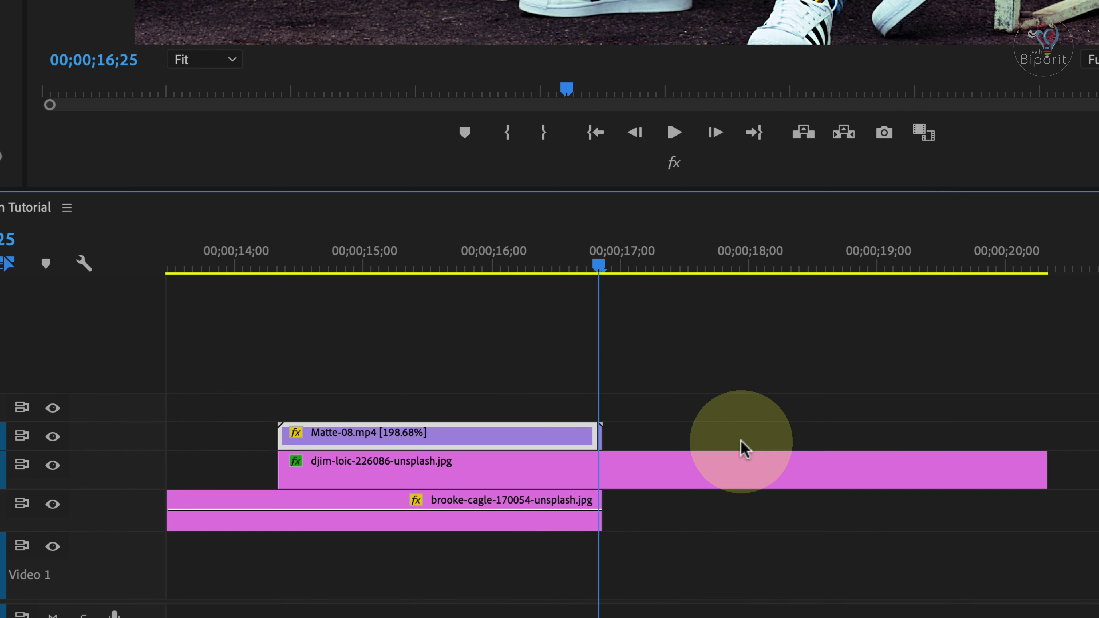
left_click_drag(606, 427, 1060, 428)
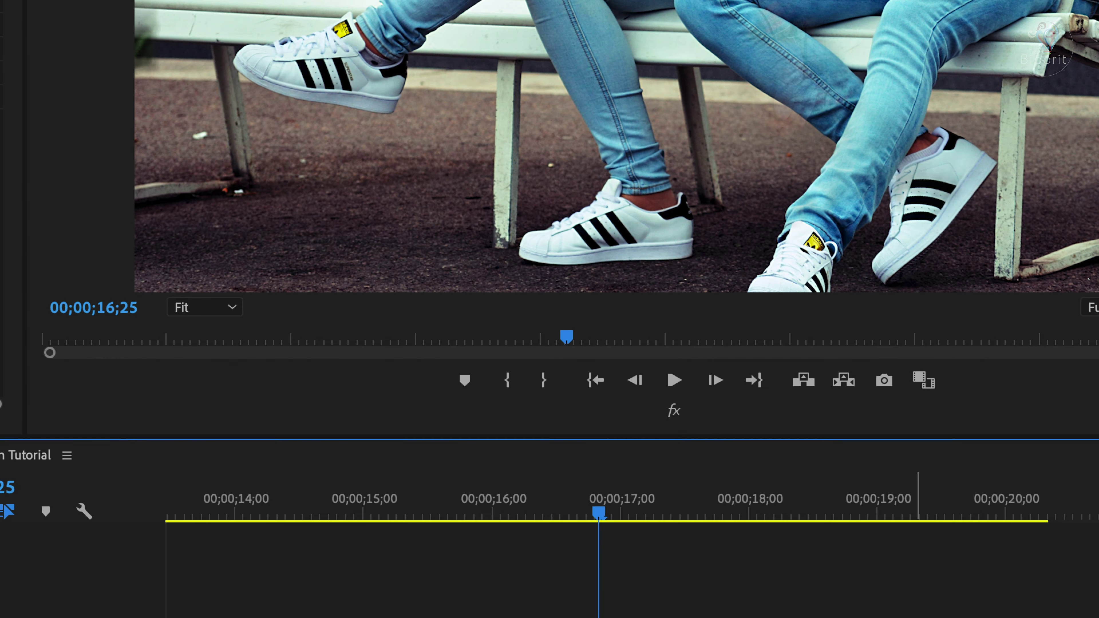
- Play back the ink transition from just before it starts
left_click(616, 572)
key("space")
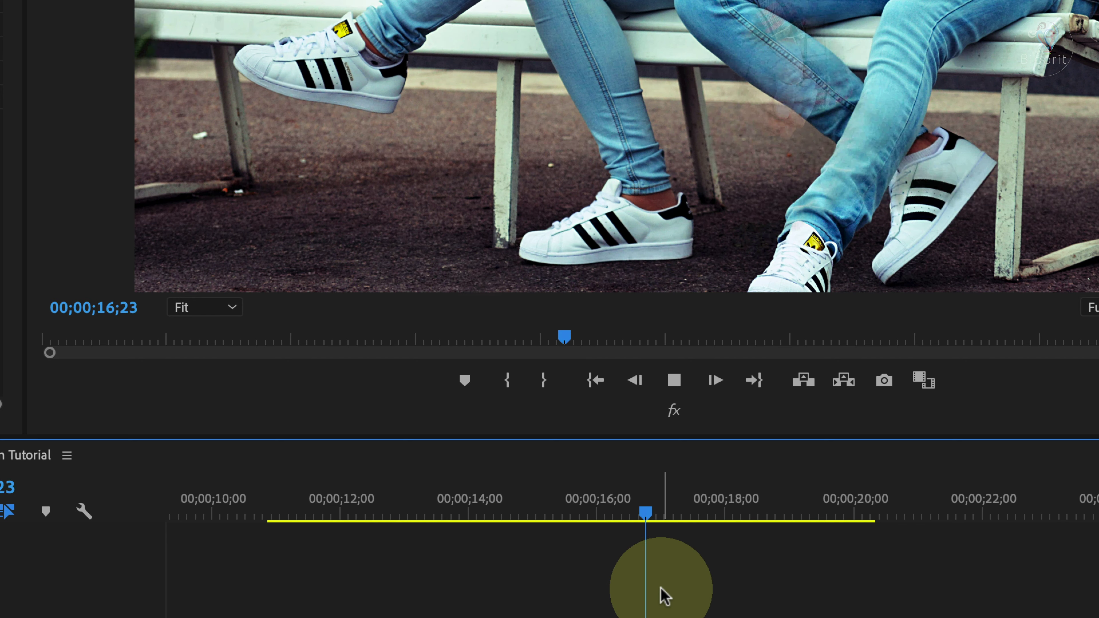
key("space")
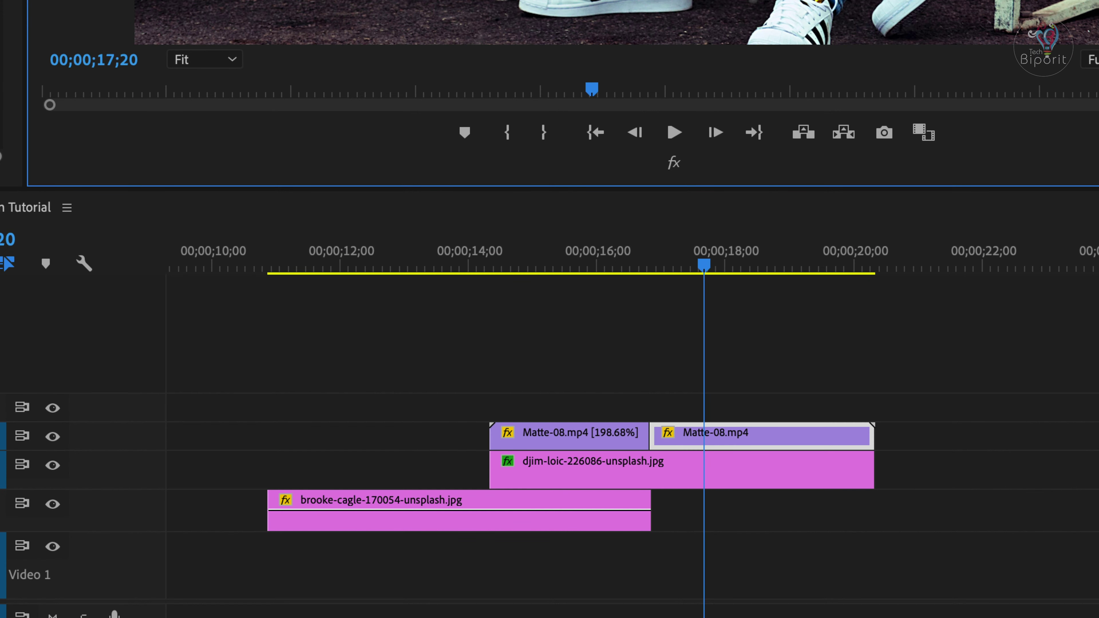
left_click(723, 381)
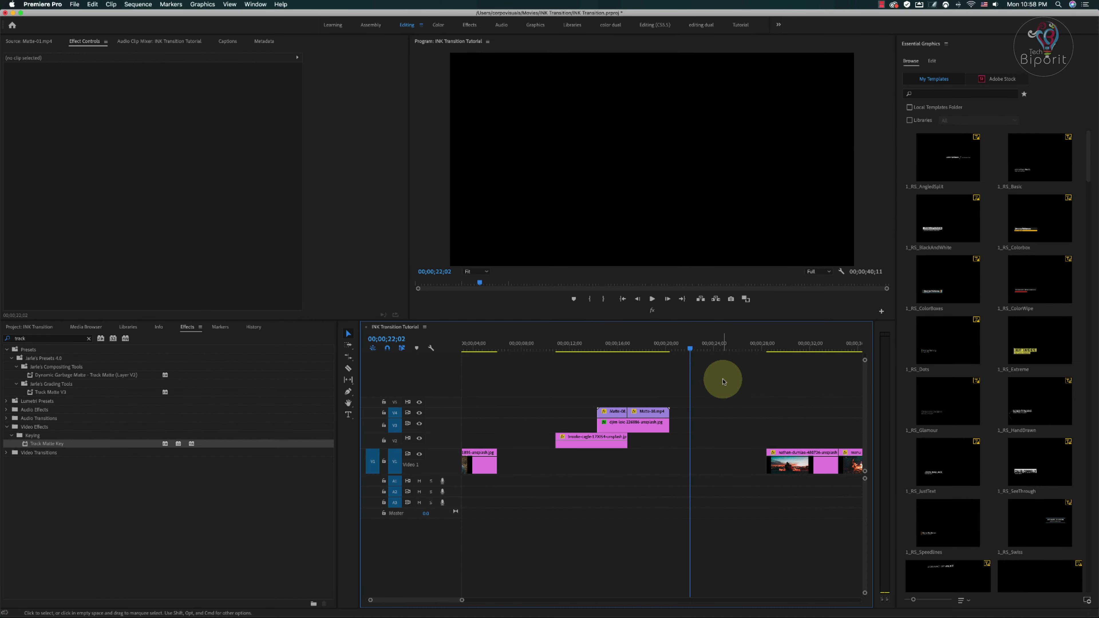
left_click(923, 47)
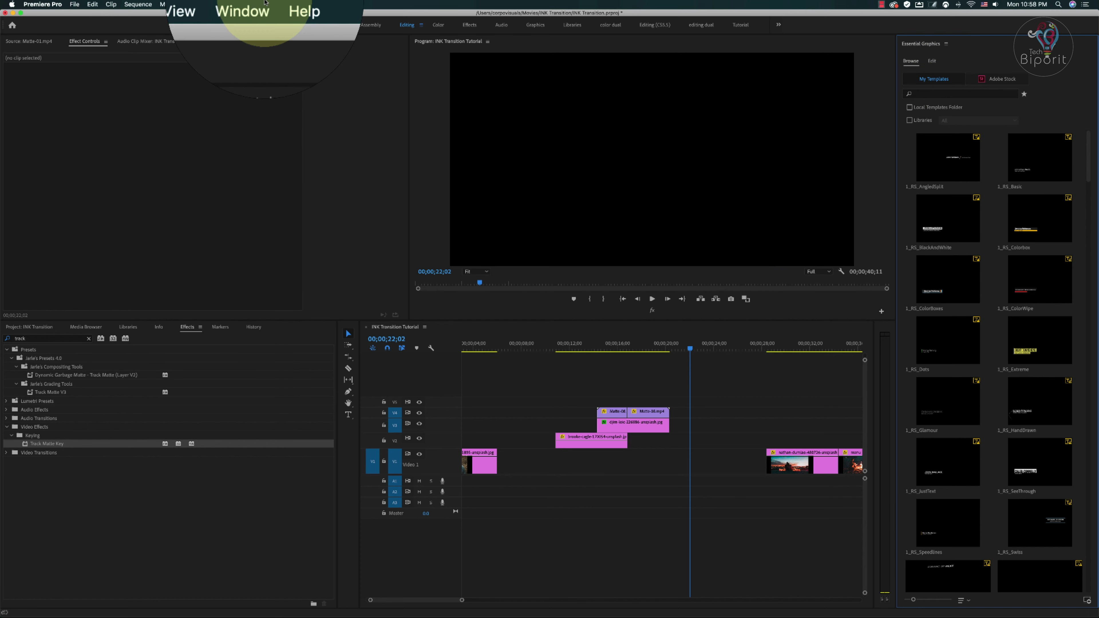
left_click(255, 4)
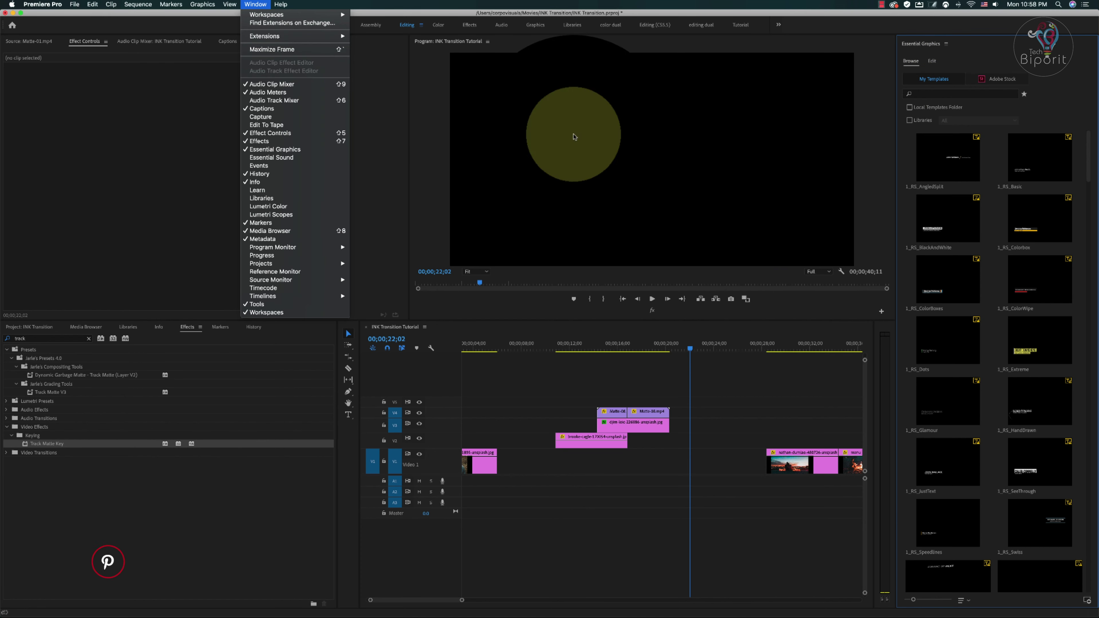
left_click(969, 52)
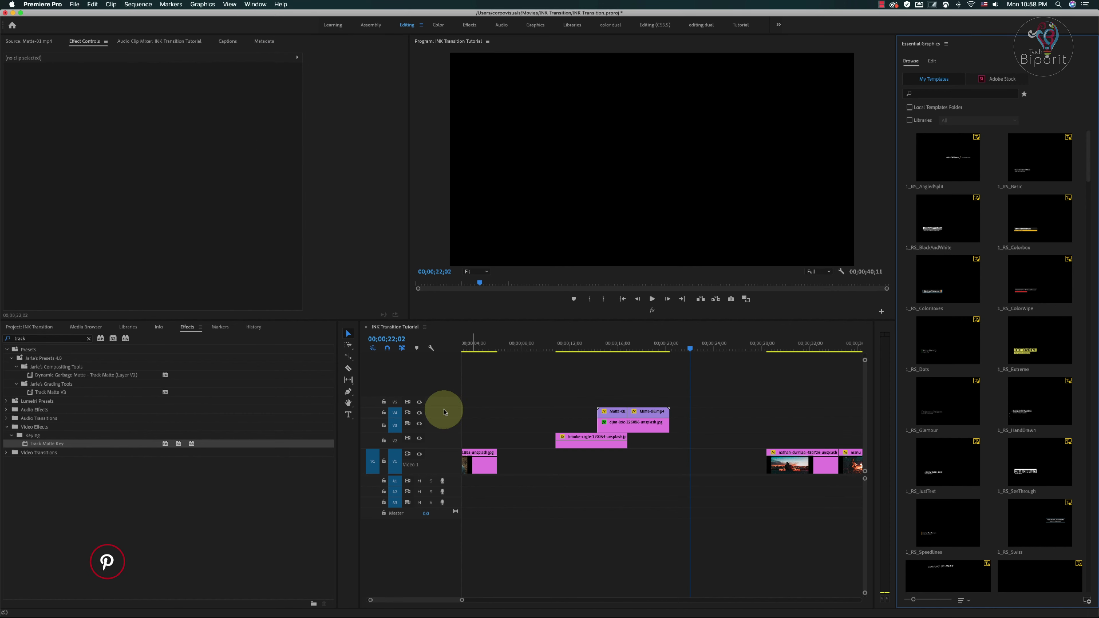
left_click(349, 415)
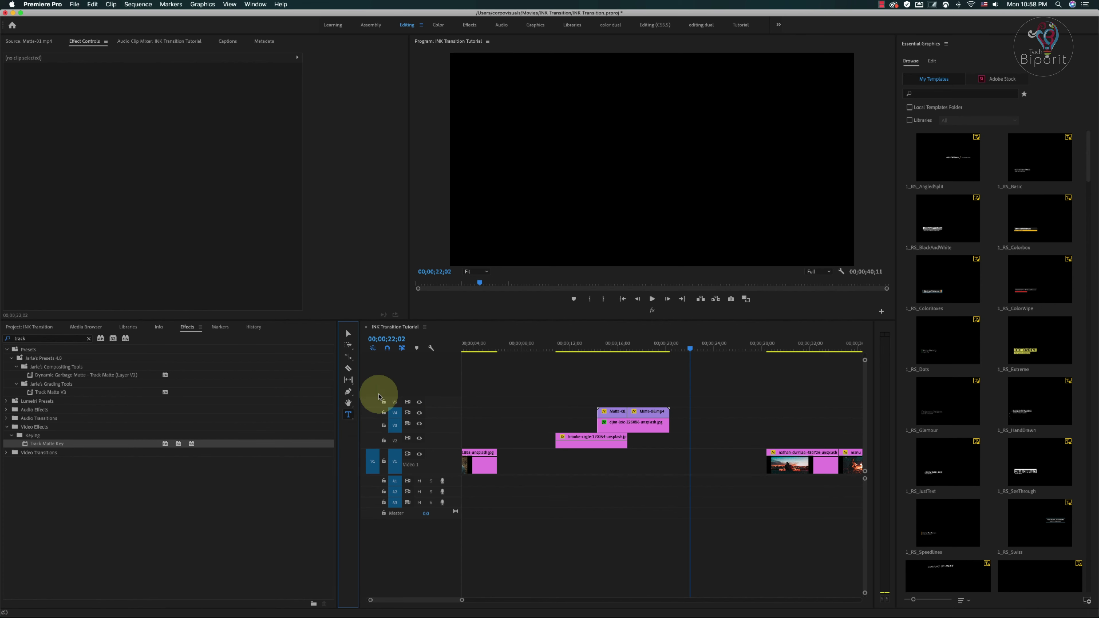
left_click(583, 235)
type("afhafh")
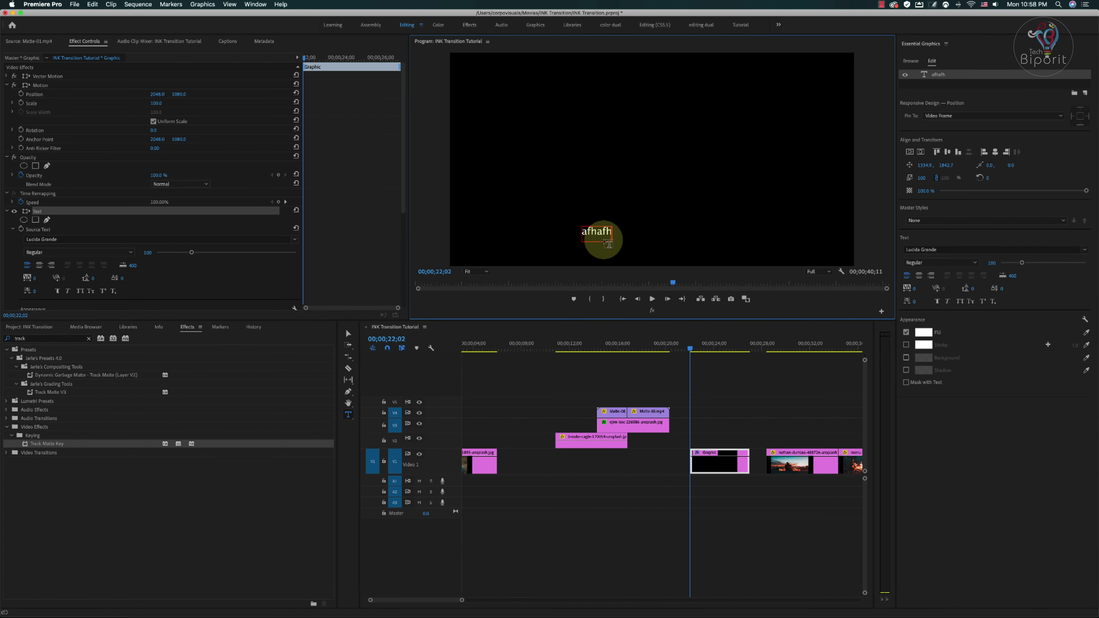
left_click(347, 333)
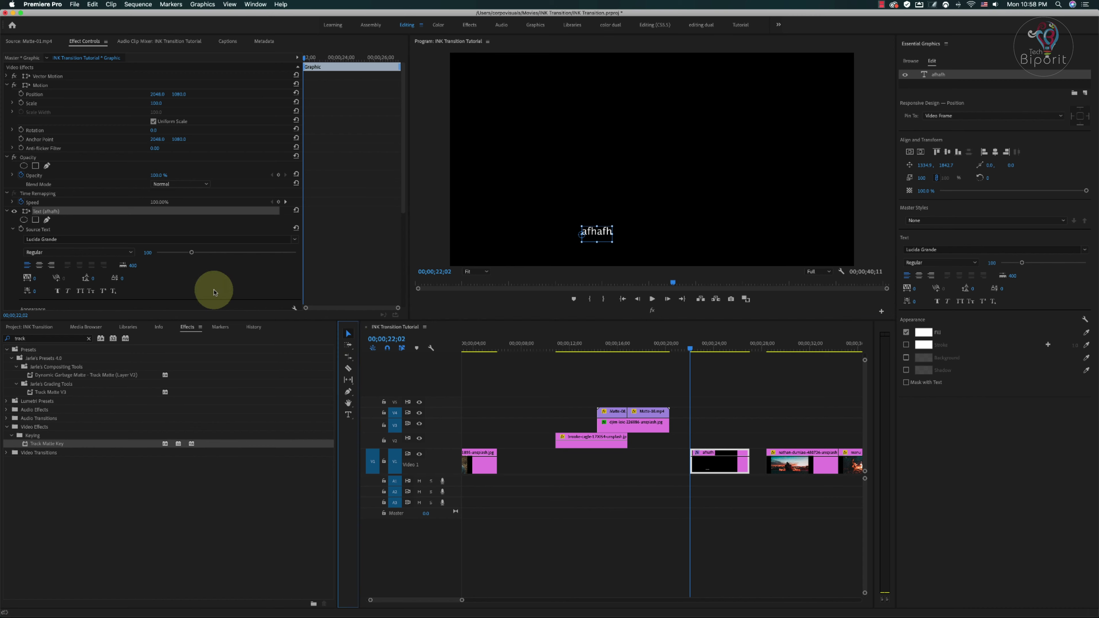
left_click_drag(705, 423, 717, 492)
key("Delete")
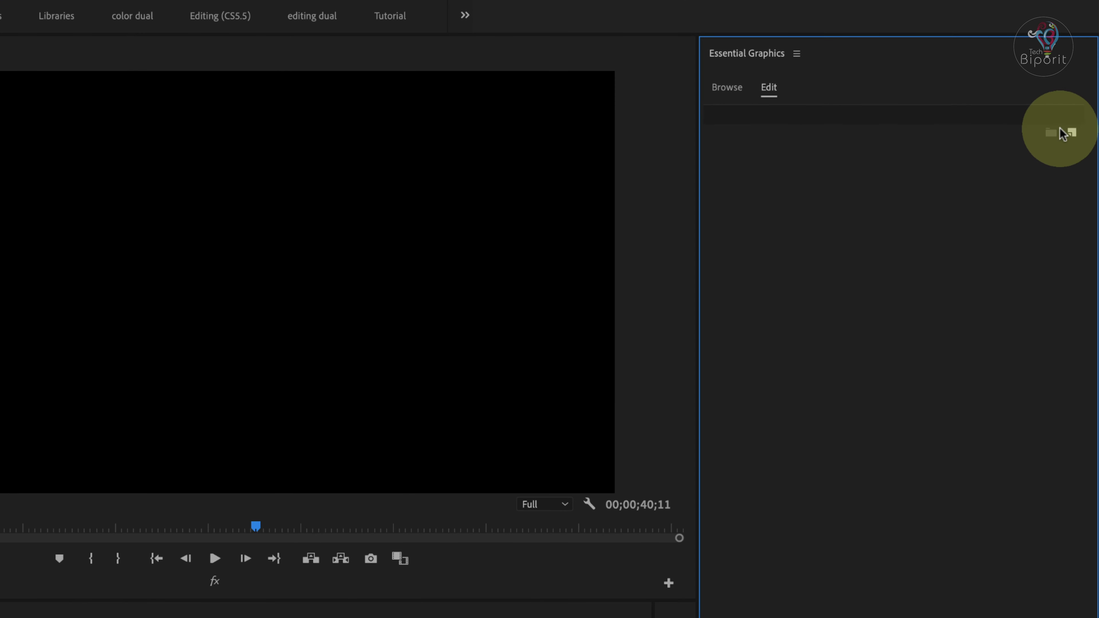
- Add a new text layer in Essential Graphics and set its font to Code Bold
left_click(1086, 84)
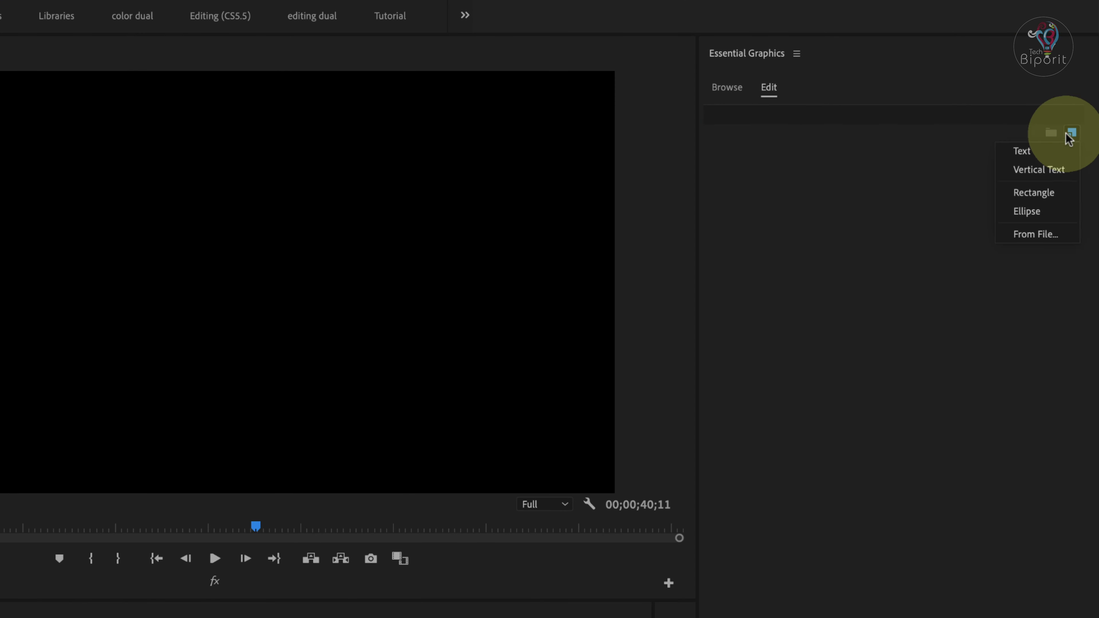
left_click(1036, 157)
left_click(289, 275)
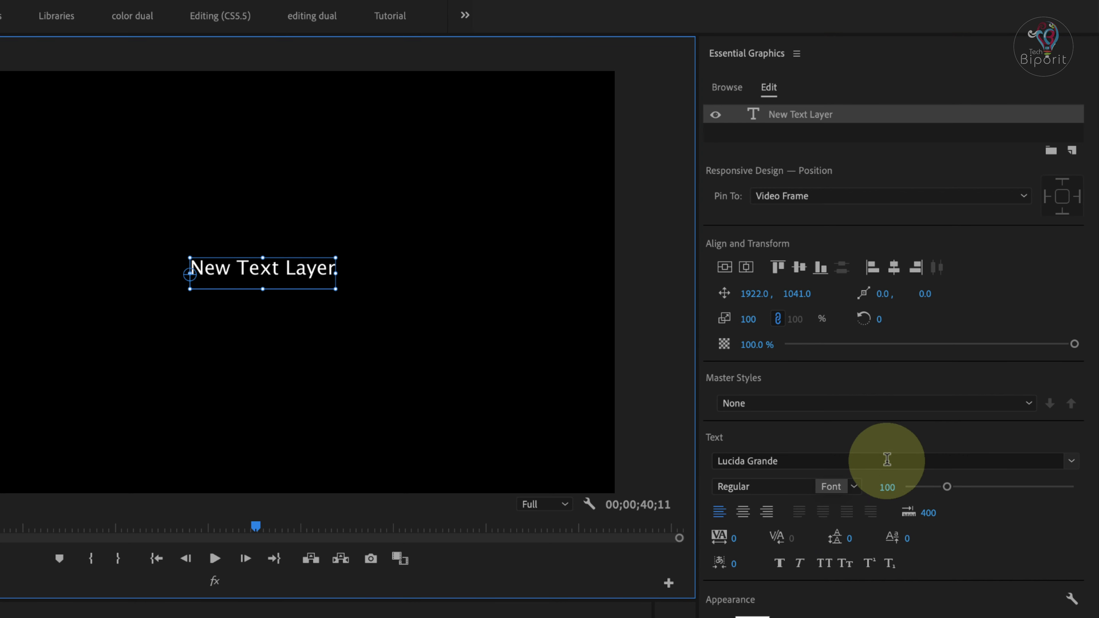
left_click(875, 460)
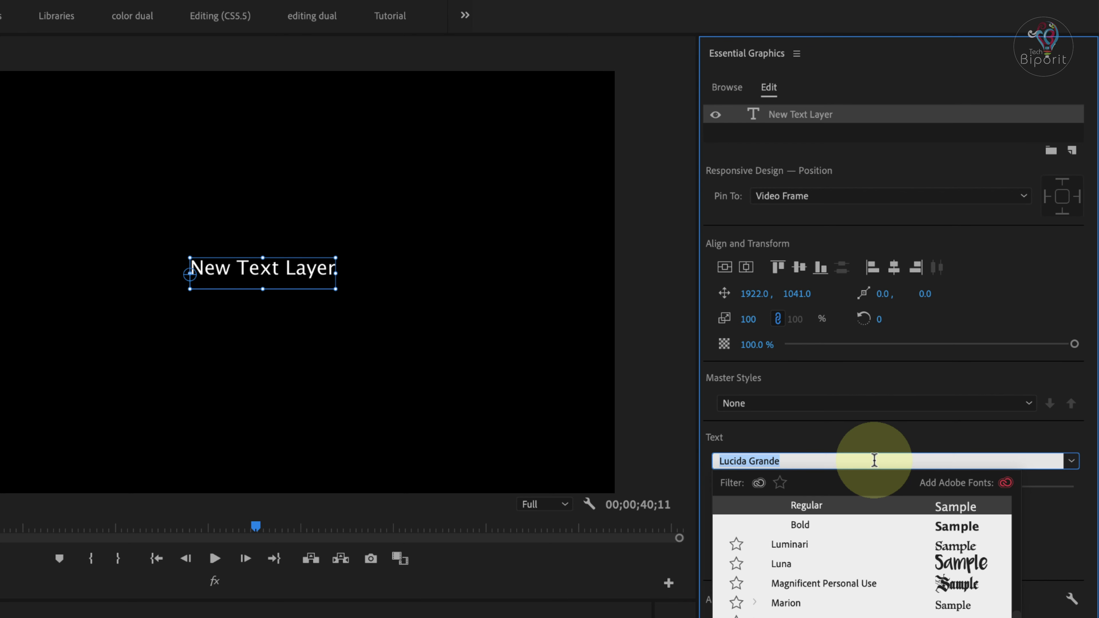
type("code Bold")
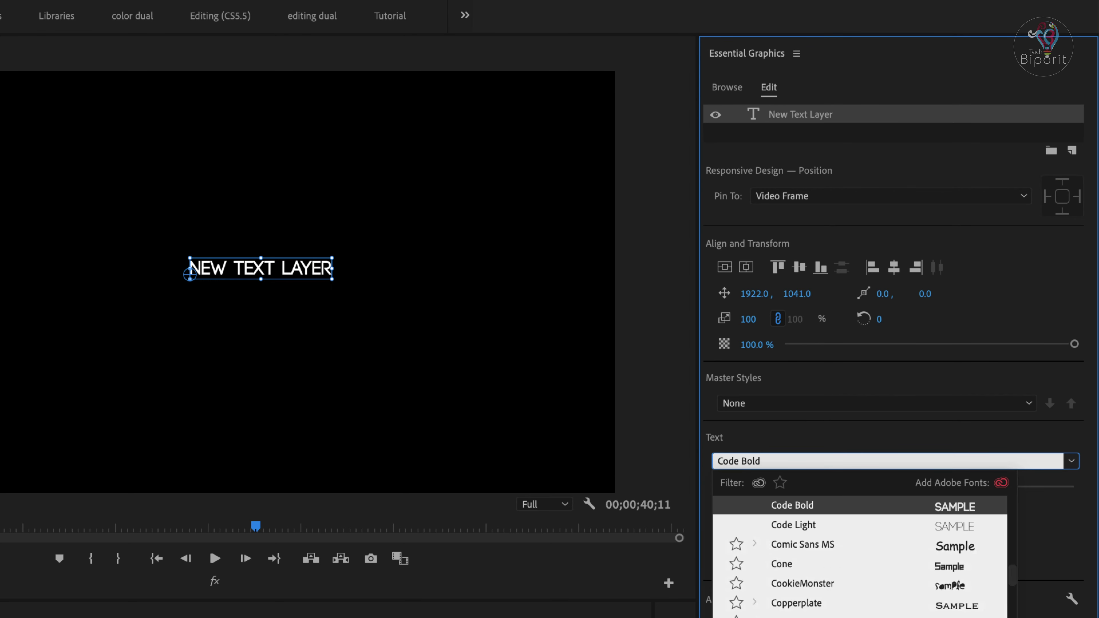
key("Return")
- Enlarge the text to 244%, shift it left, and start typing the 'INK TRANSITION' title
left_click_drag(332, 278, 418, 312)
left_click_drag(410, 258, 328, 267)
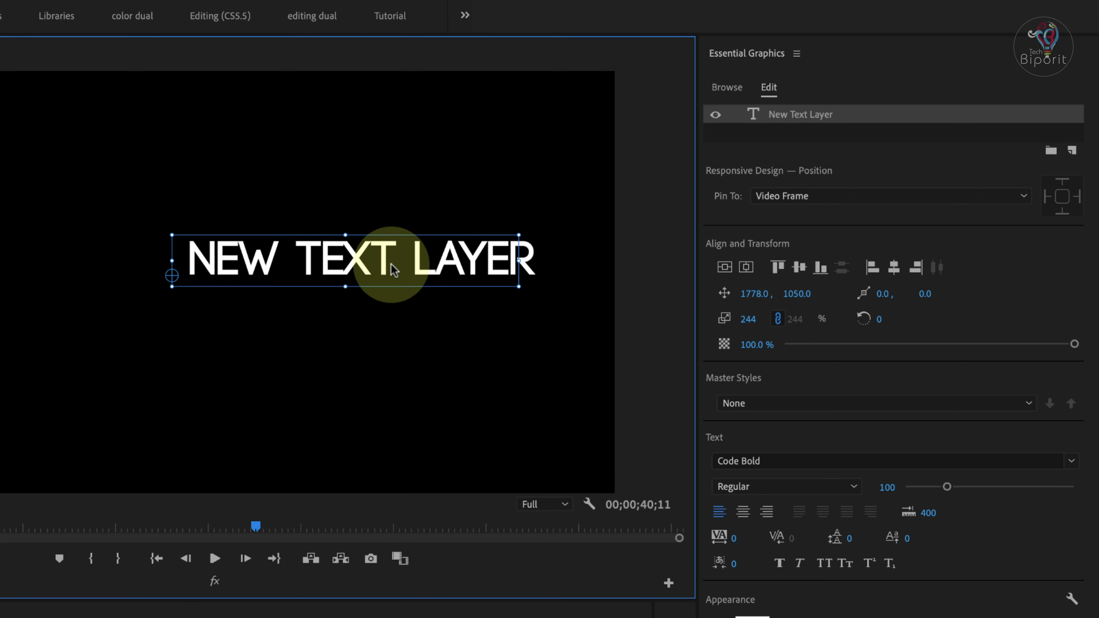
double_click(322, 265)
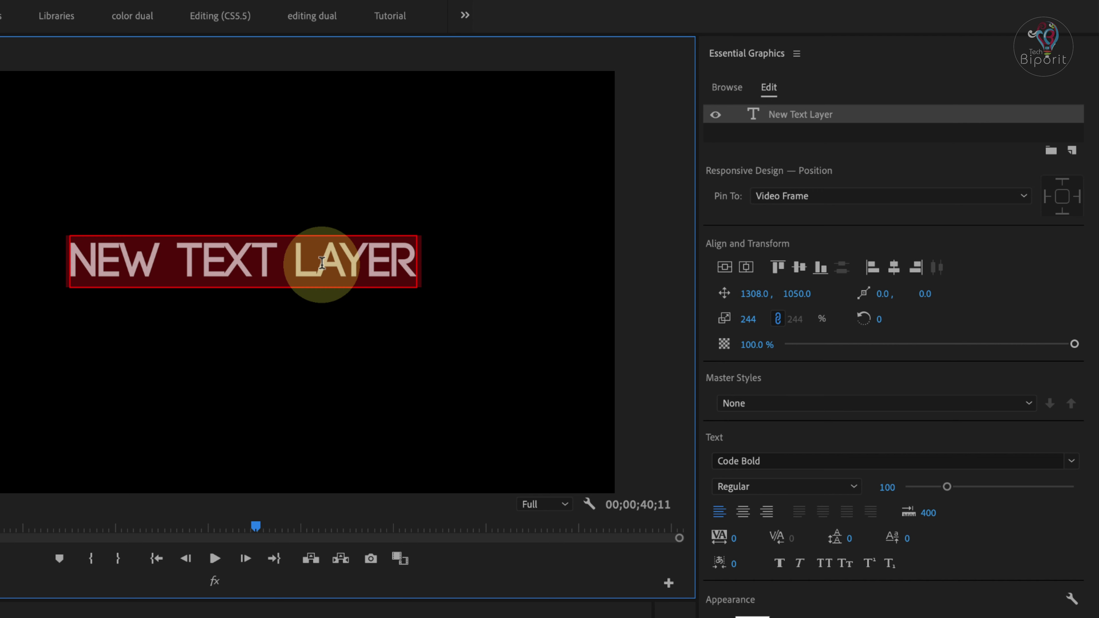
type("INK transition adobe premiere")
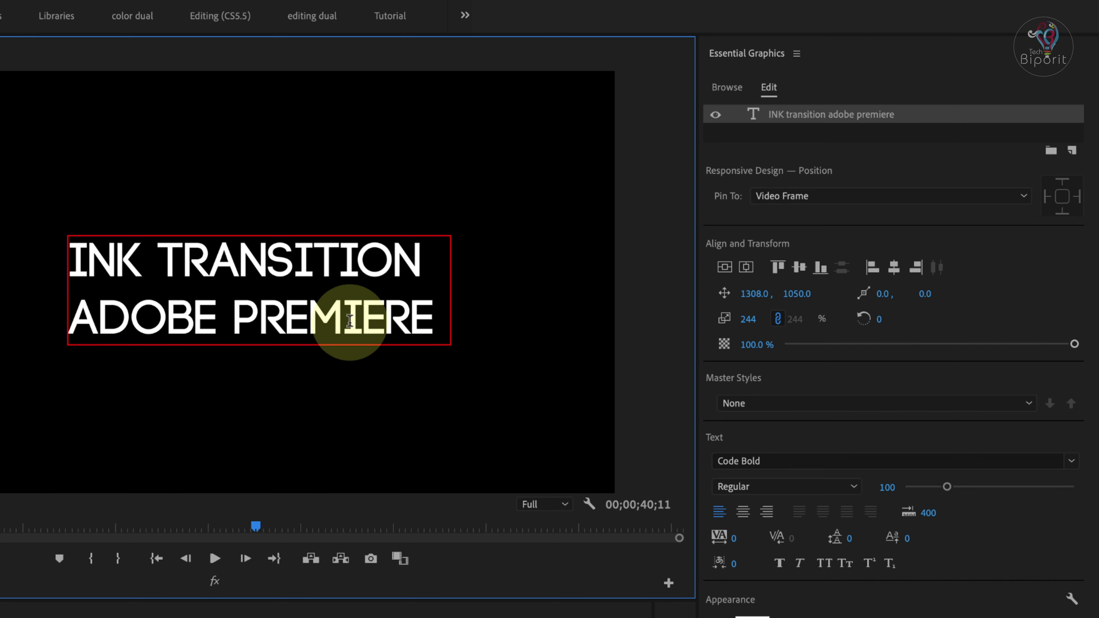
- Set the INK TRANSITION line to font size 100, center-aligned and centered in the frame
left_click_drag(428, 265, 63, 260)
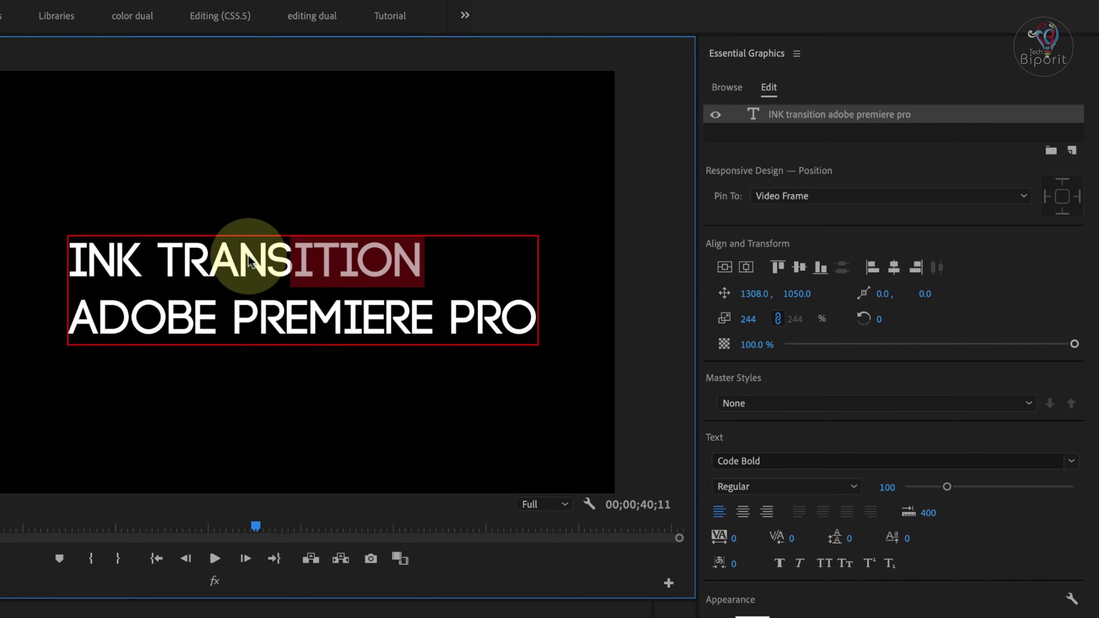
left_click_drag(947, 487, 994, 487)
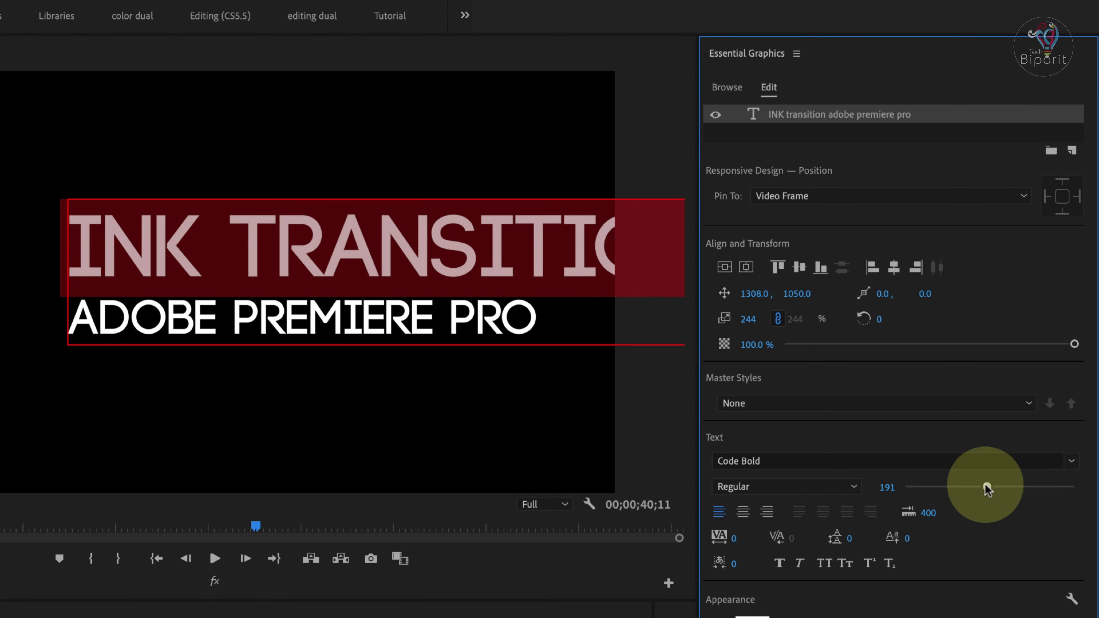
left_click(744, 513)
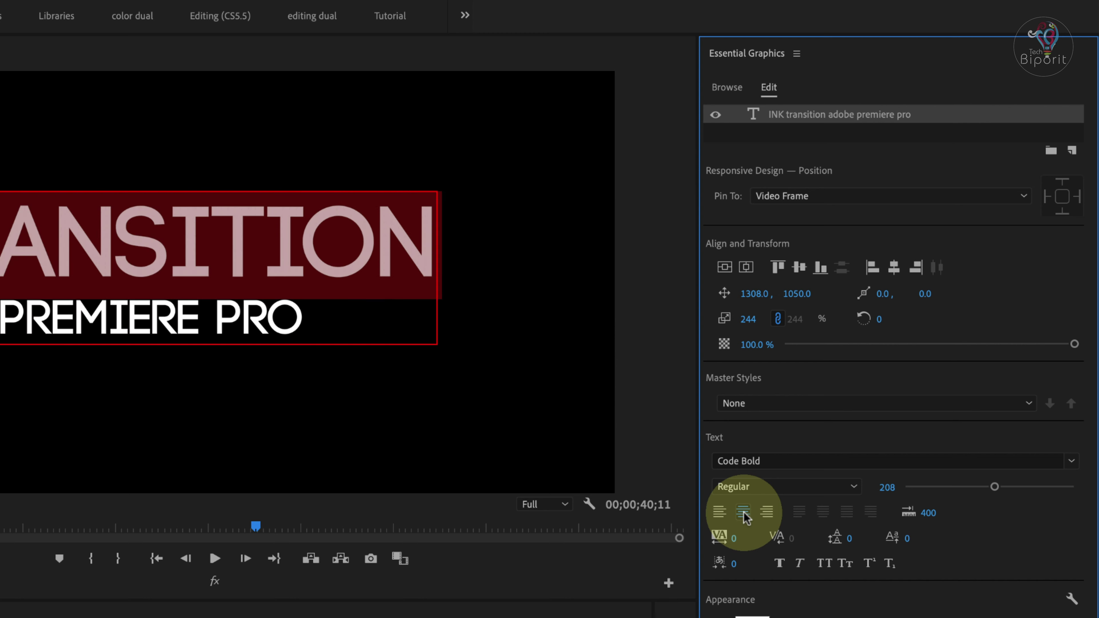
left_click(746, 269)
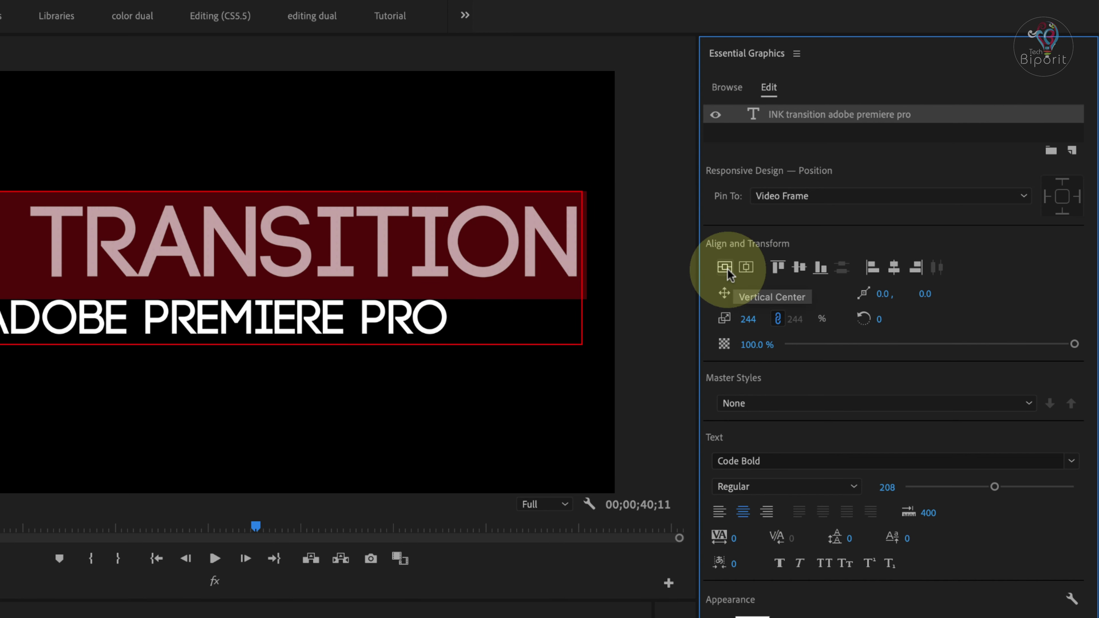
left_click(726, 268)
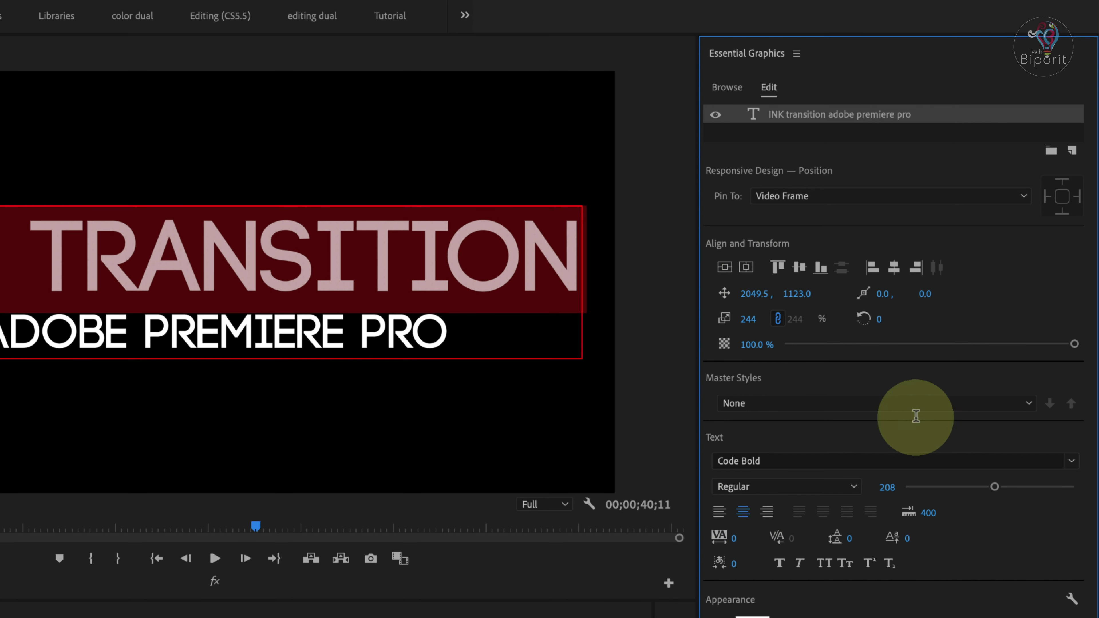
left_click_drag(994, 486, 983, 487)
left_click(888, 487)
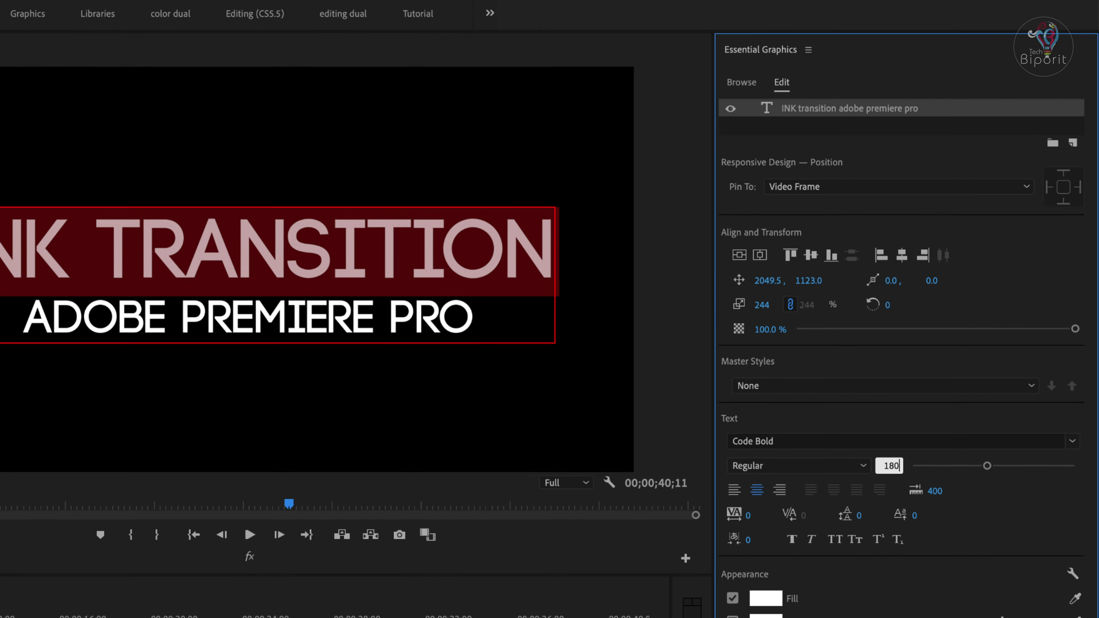
type("100")
key("Return")
- Make the ADOBE PREMIERE PRO line size 53, tracking 884, with a yellow fill
left_click(325, 291)
triple_click(325, 290)
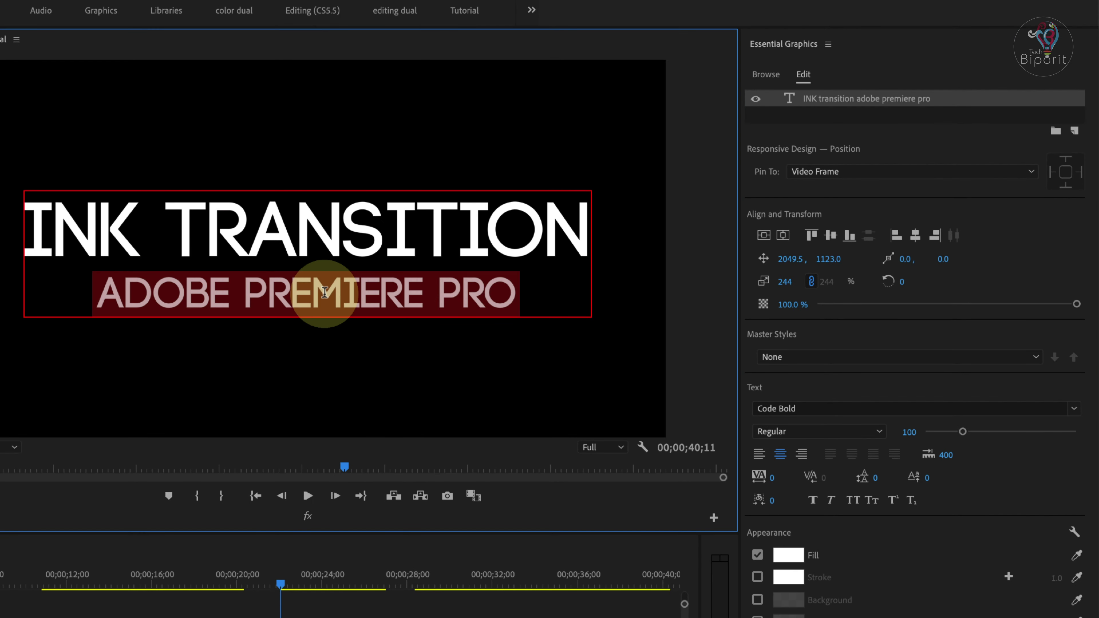
left_click_drag(963, 432, 945, 432)
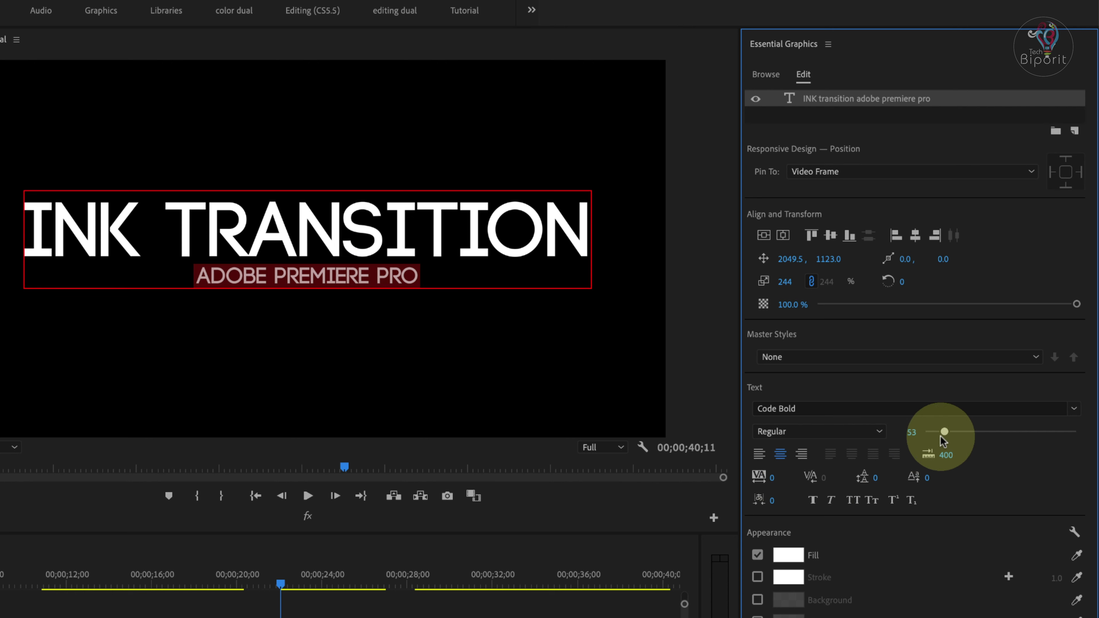
mouse_move(772, 478)
left_mouse_down()
mouse_move(794, 479)
mouse_move(783, 473)
left_mouse_up()
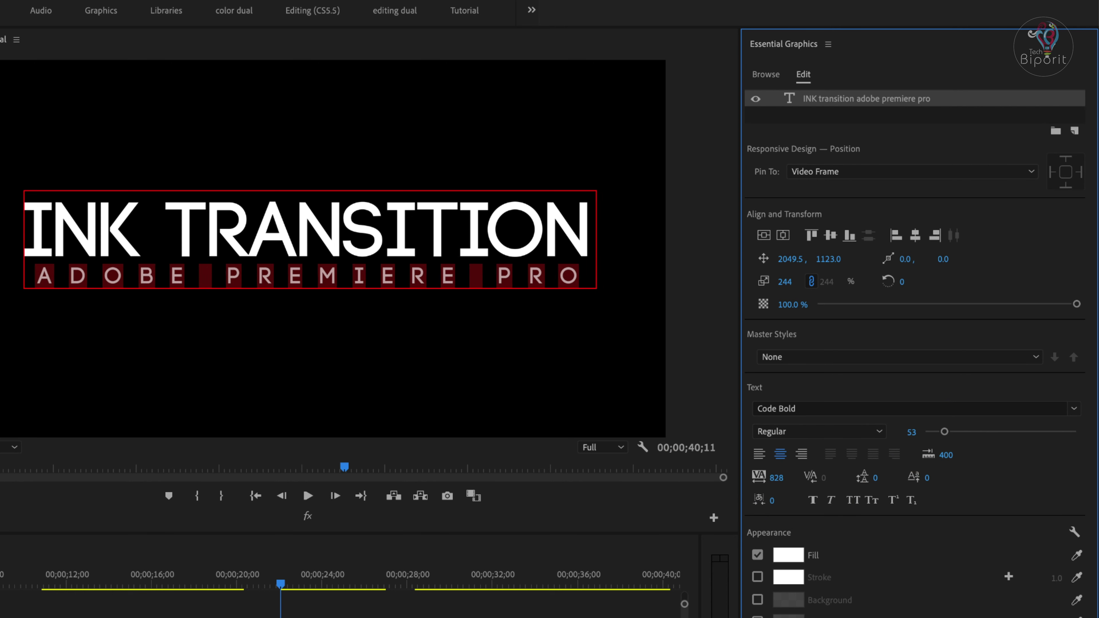
left_click(788, 562)
left_click(164, 261)
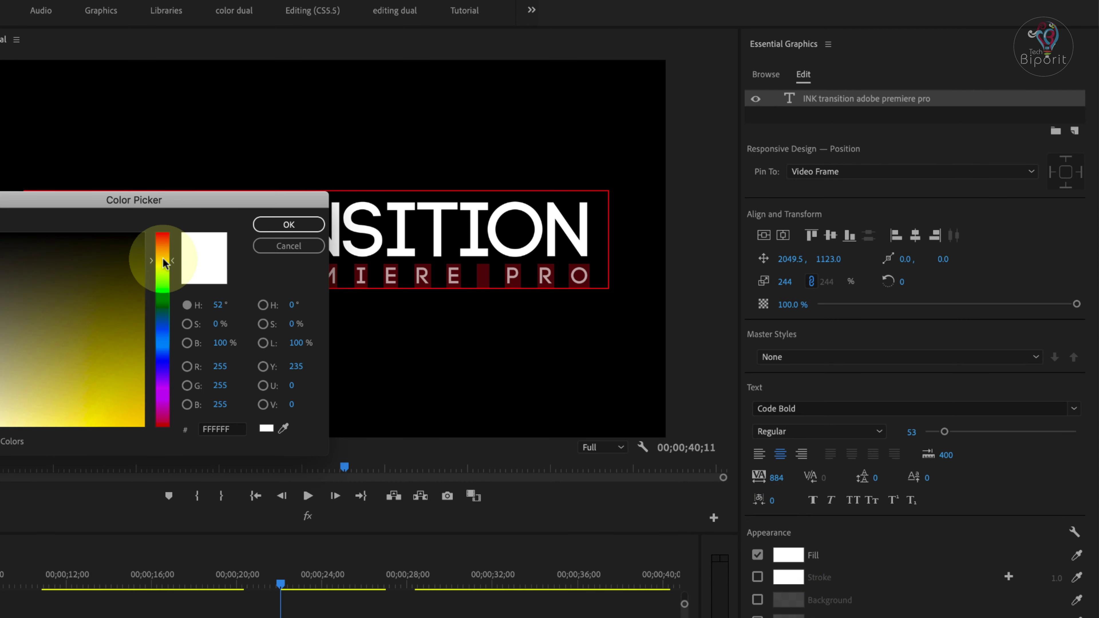
left_click(135, 407)
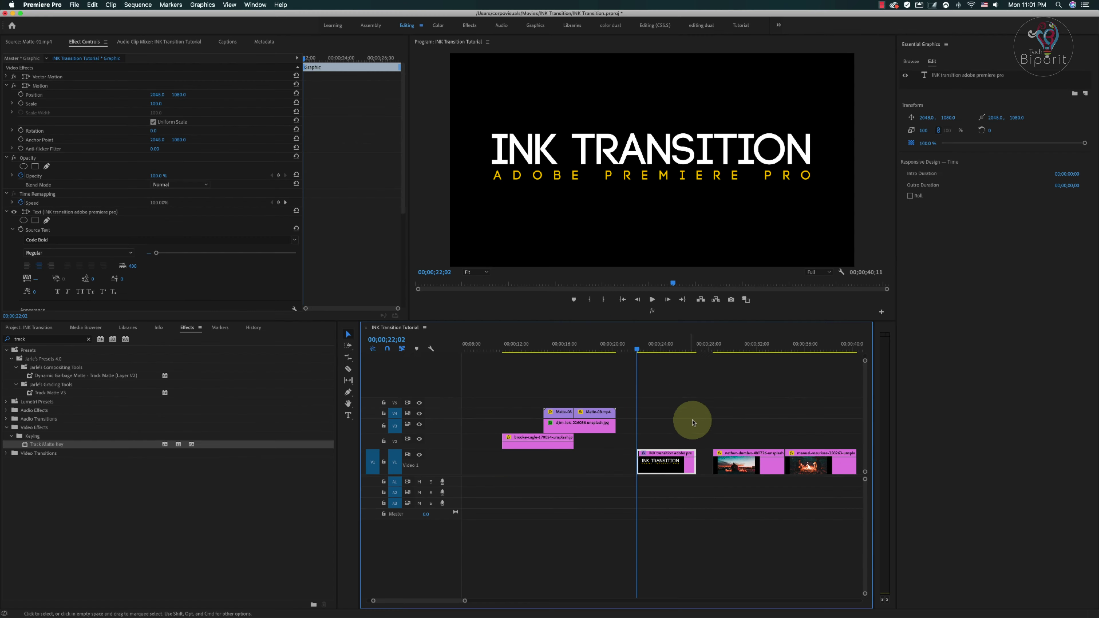
- Move the INK TRANSITION title clip onto V5, starting at 19;29 over the bench photo
mouse_move(694, 416)
left_mouse_down()
mouse_move(677, 445)
mouse_move(657, 400)
left_mouse_up()
key("=")
left_click(572, 419)
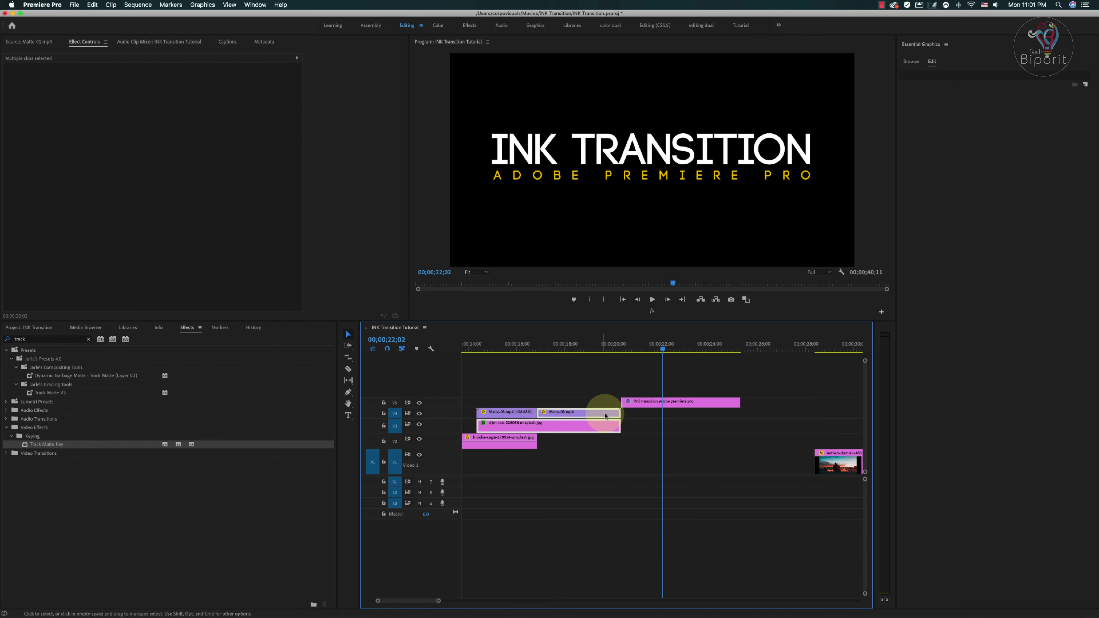
mouse_move(491, 351)
left_mouse_down()
mouse_move(512, 371)
mouse_move(645, 368)
left_mouse_up()
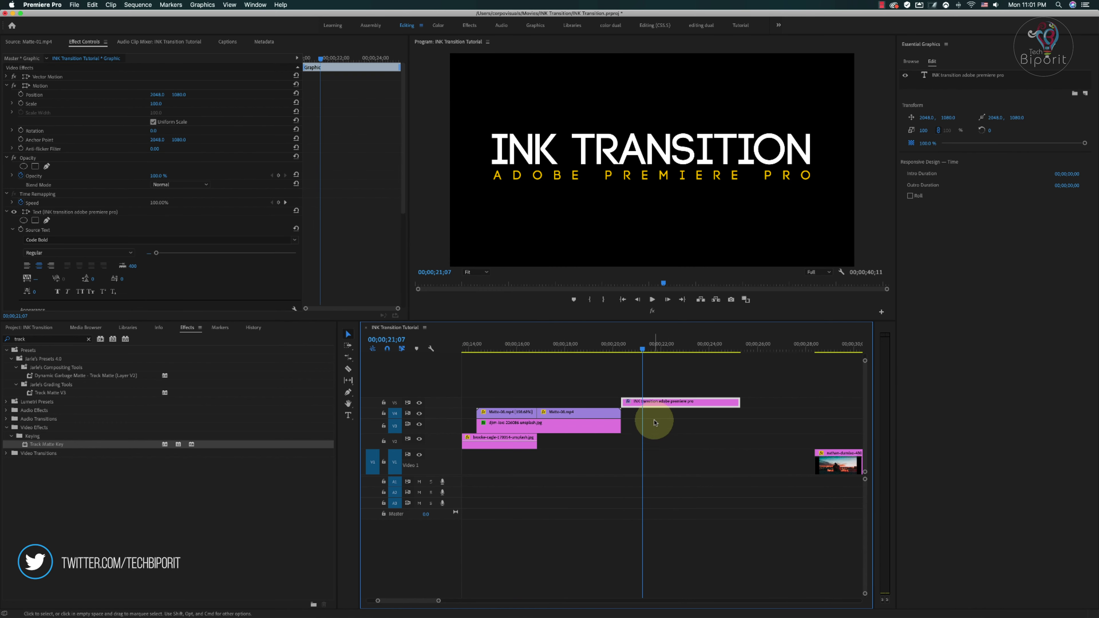
left_click(611, 349)
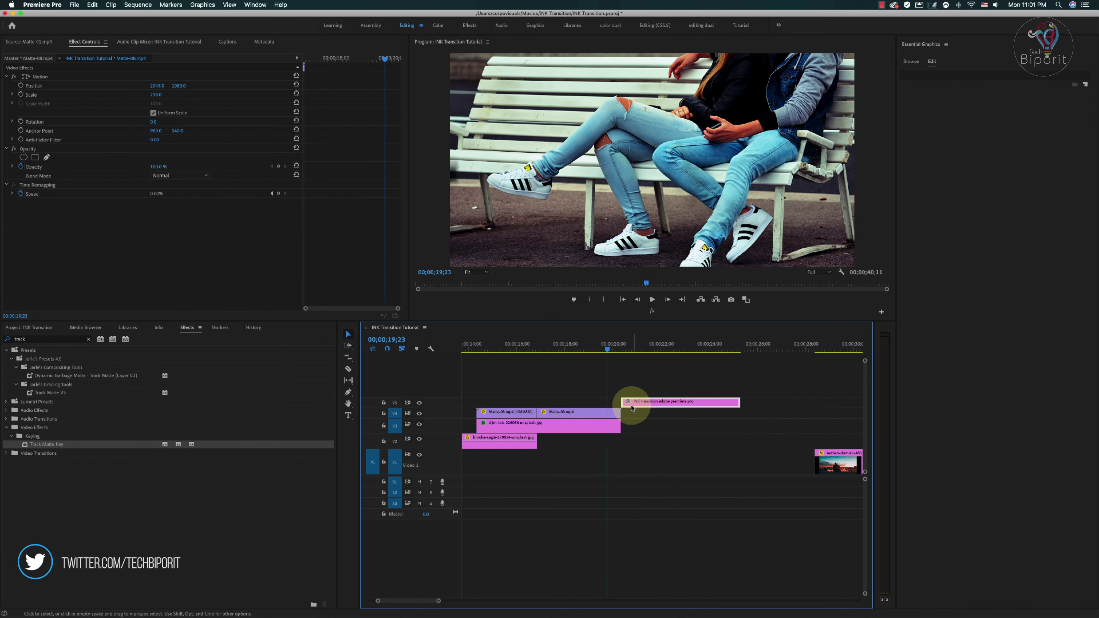
left_click_drag(634, 399, 619, 399)
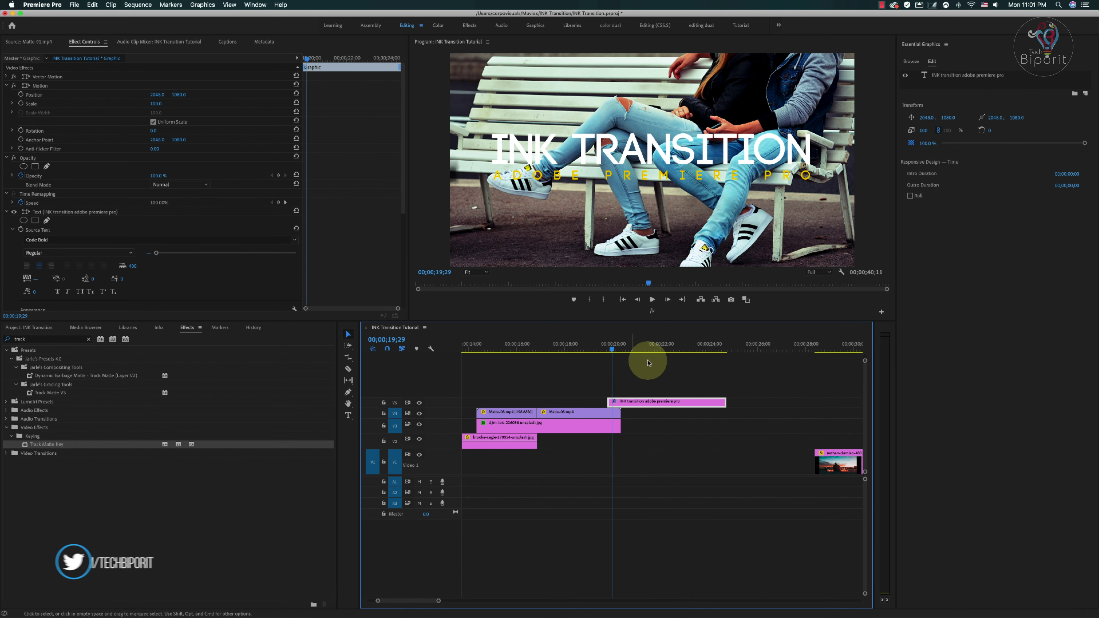
- Turn on a shadow for the title's text layer and adjust its blur
left_click(949, 76)
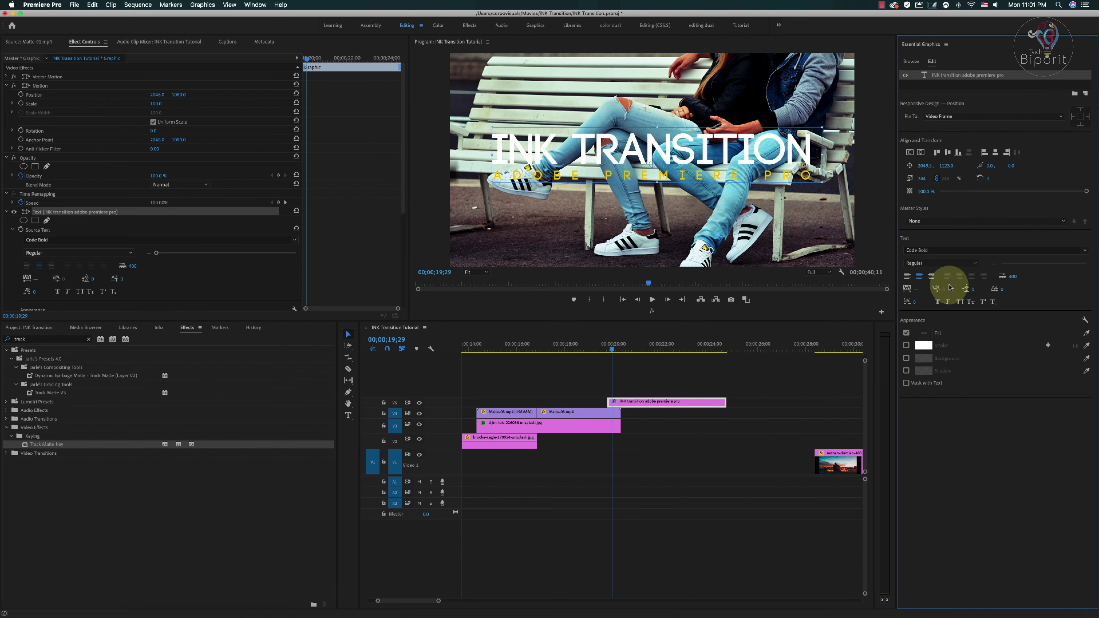
left_click(906, 370)
left_click_drag(978, 438, 1020, 438)
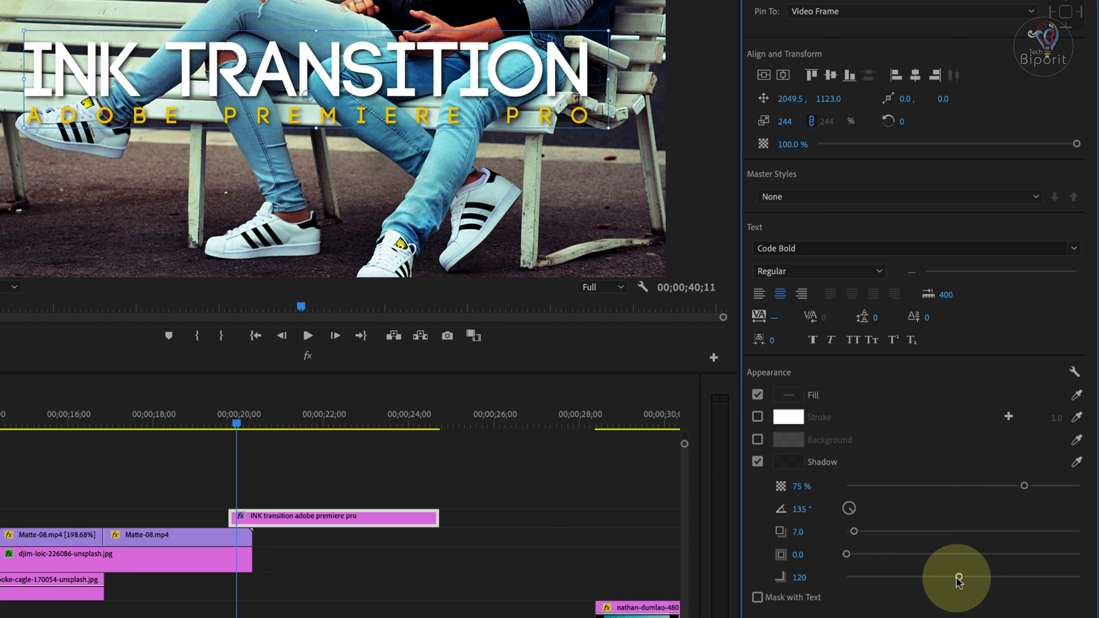
- Set the title shadow to distance 0, size 7.5, blur 141 and 15% opacity
mouse_move(854, 531)
left_mouse_down()
mouse_move(811, 537)
mouse_move(882, 554)
left_mouse_up()
mouse_move(959, 577)
left_mouse_down()
mouse_move(883, 578)
mouse_move(979, 577)
left_mouse_up()
left_click_drag(882, 554, 864, 554)
left_click(885, 485)
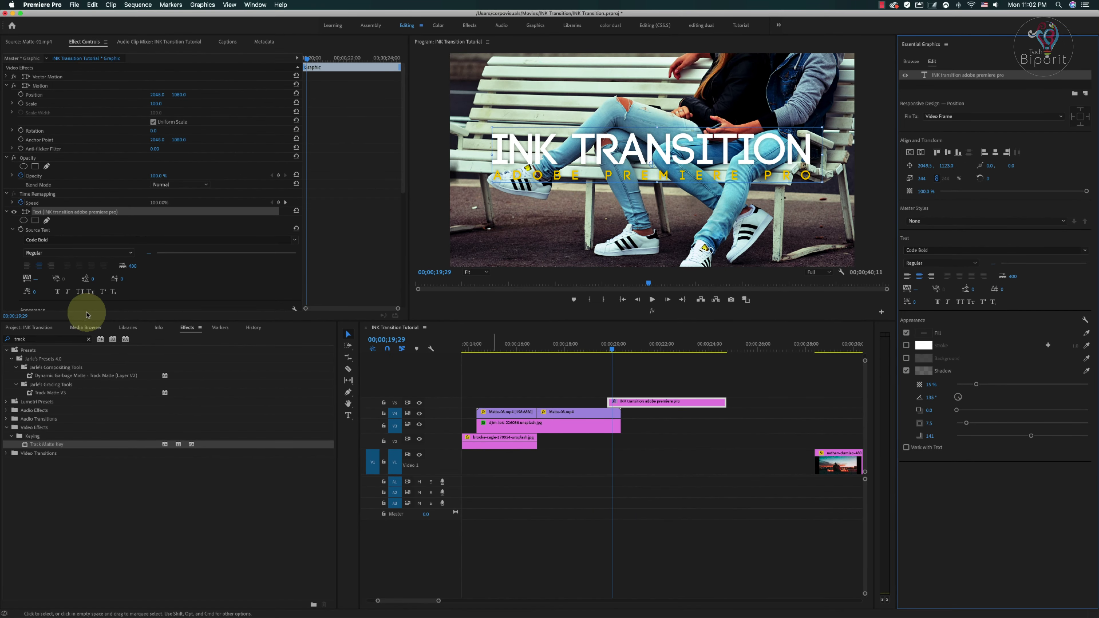
- Drop Matte-09.mp4 from the Project panel onto a new track above the title
left_click(29, 332)
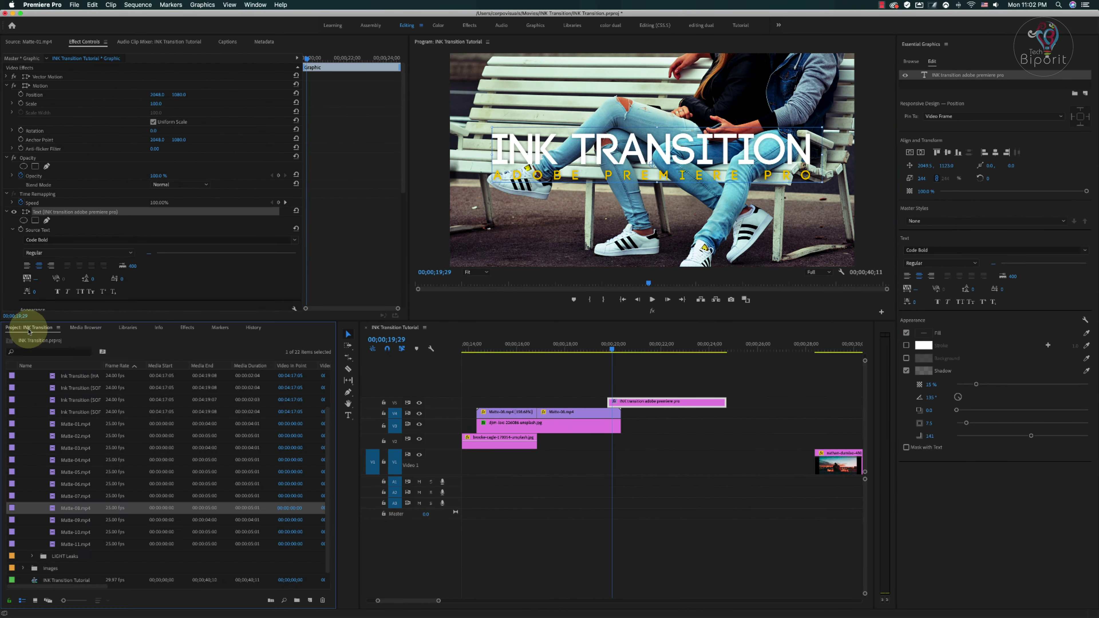
left_click(57, 523)
left_click_drag(57, 523, 610, 392)
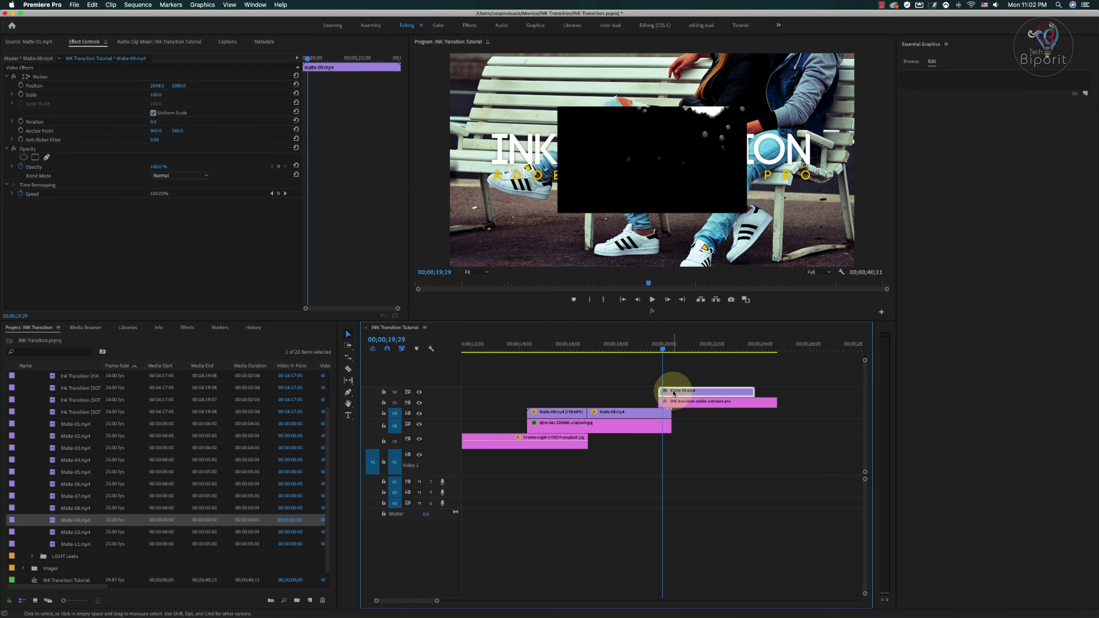
- Scale the Matte-09 ink clip up to about 166% so it covers the frame
key("shift+5")
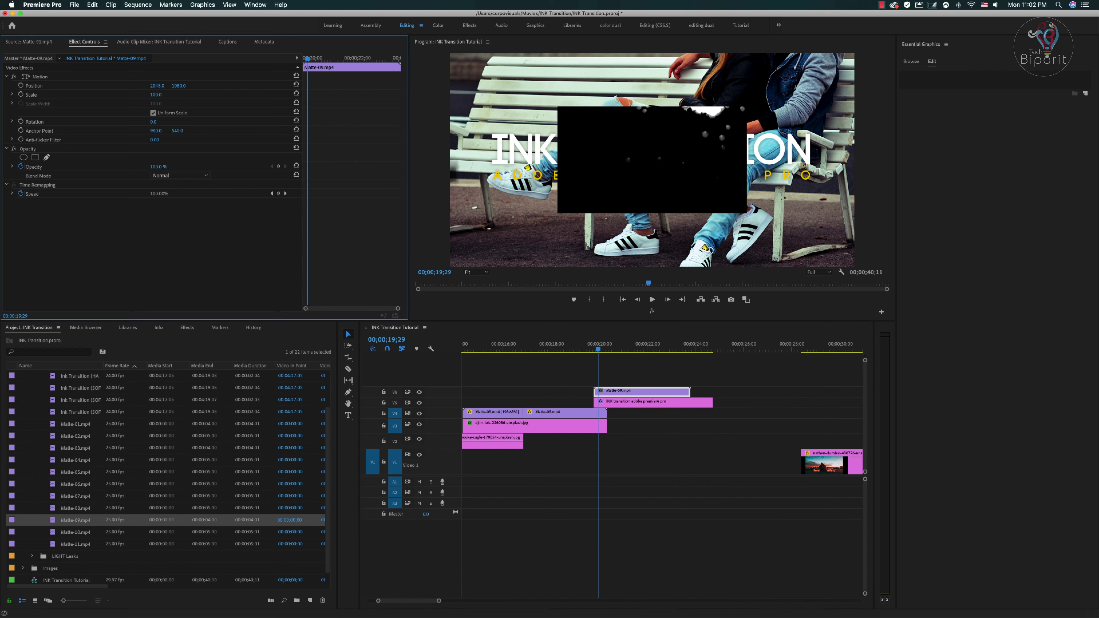
left_click_drag(156, 95, 183, 94)
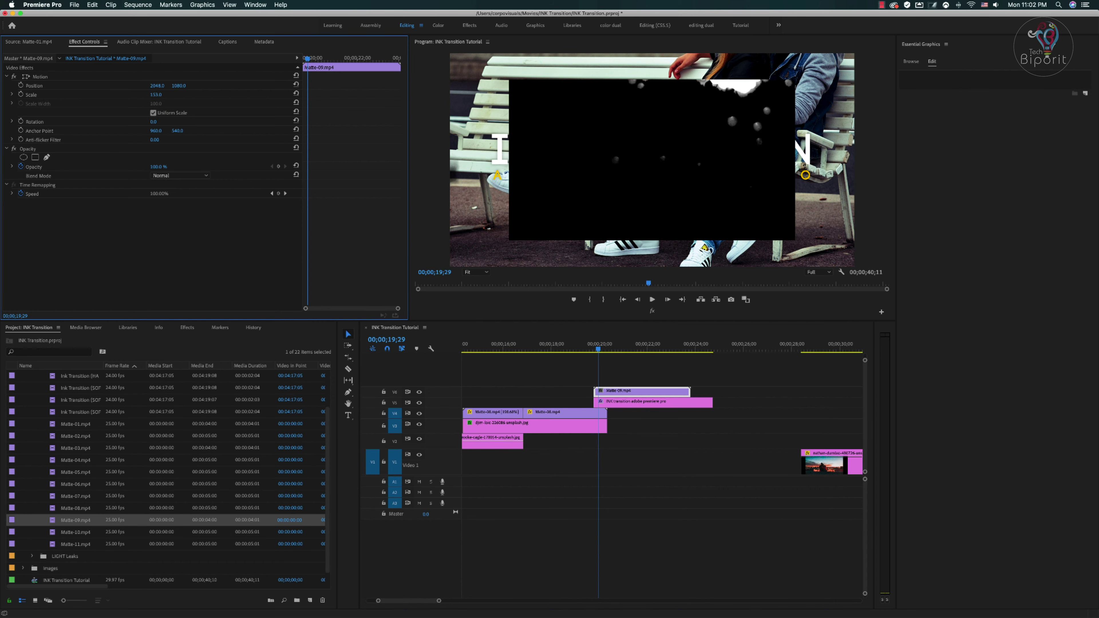
left_click(650, 401)
left_click(186, 328)
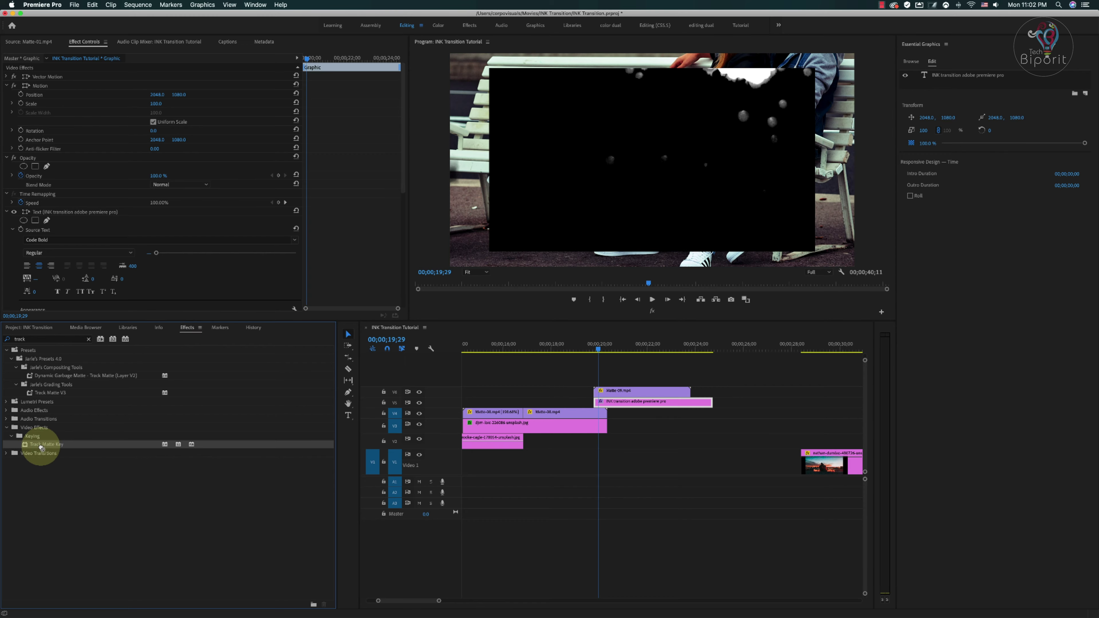
- Apply Track Matte Key to the title with Matte Video 6 and Matte Luma, then preview the reveal
left_click_drag(41, 448, 639, 407)
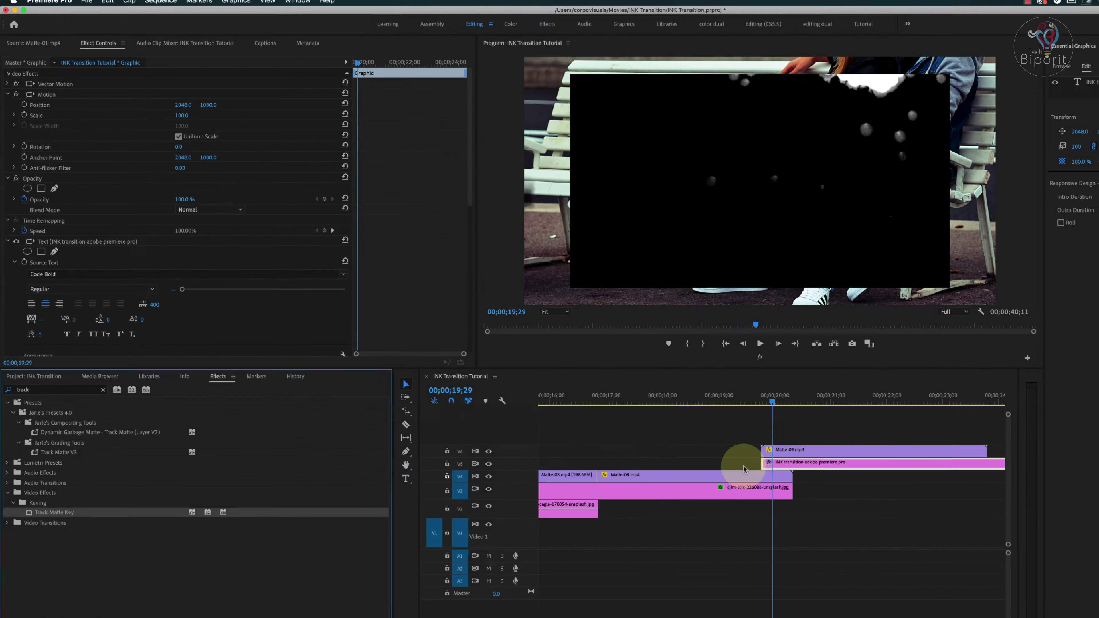
scroll(281, 217, "down", 10)
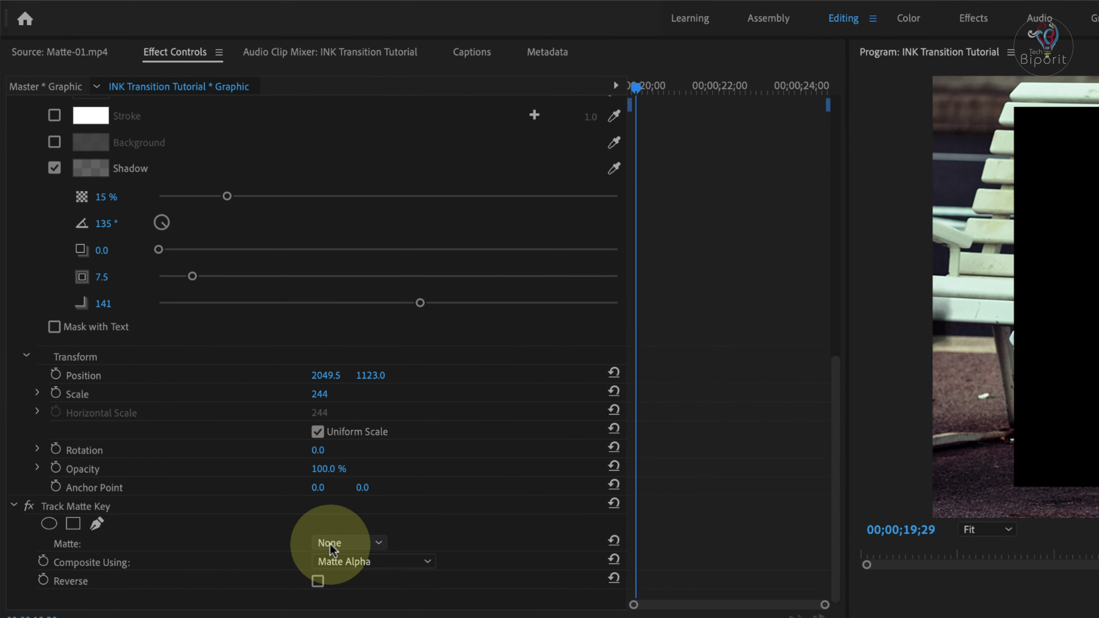
left_click(342, 543)
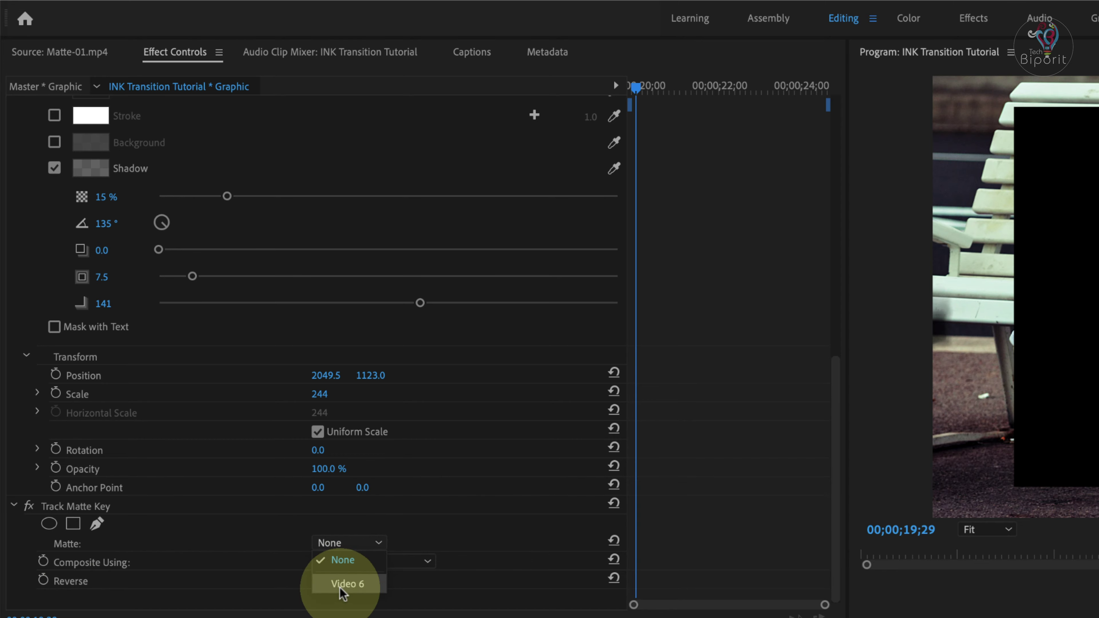
left_click(340, 585)
left_click(389, 562)
left_click(368, 598)
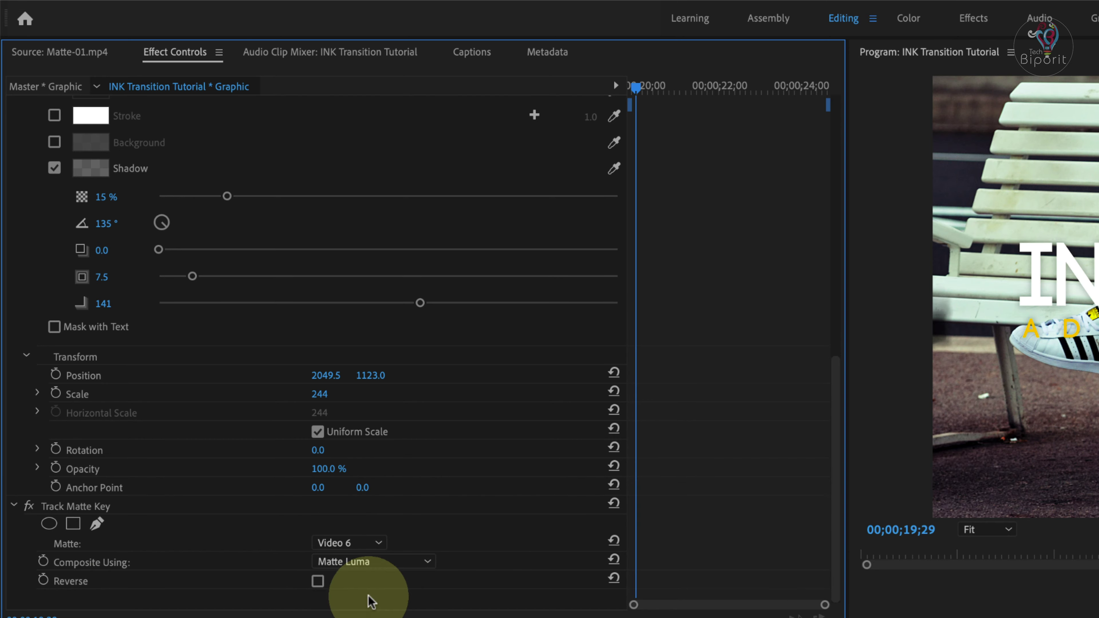
left_click(588, 350)
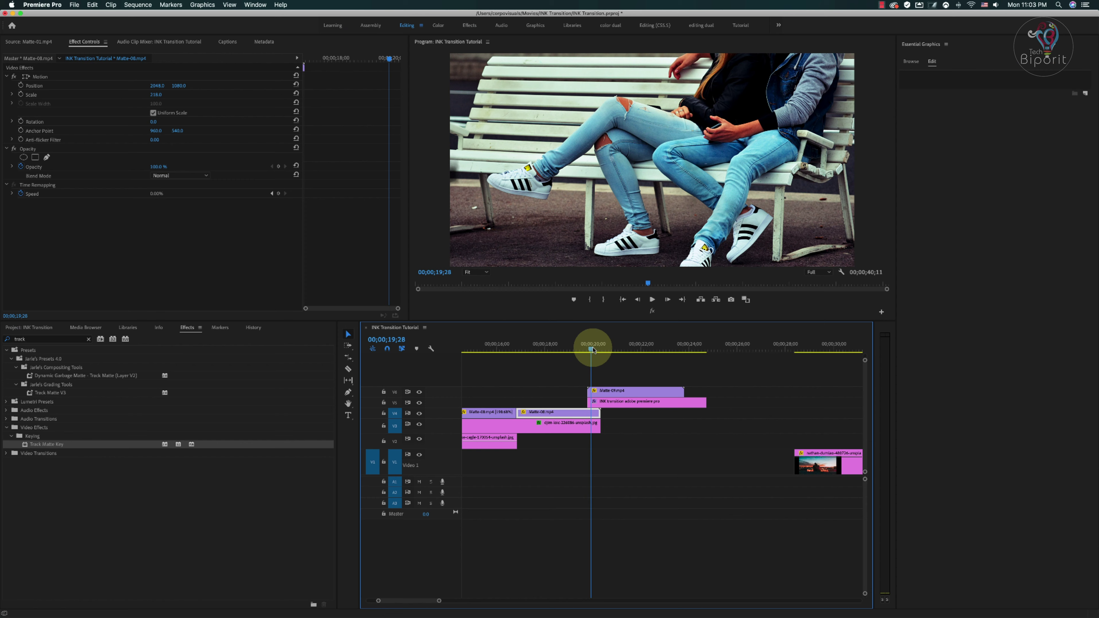
mouse_move(592, 350)
left_mouse_down()
mouse_move(624, 351)
mouse_move(639, 378)
left_mouse_up()
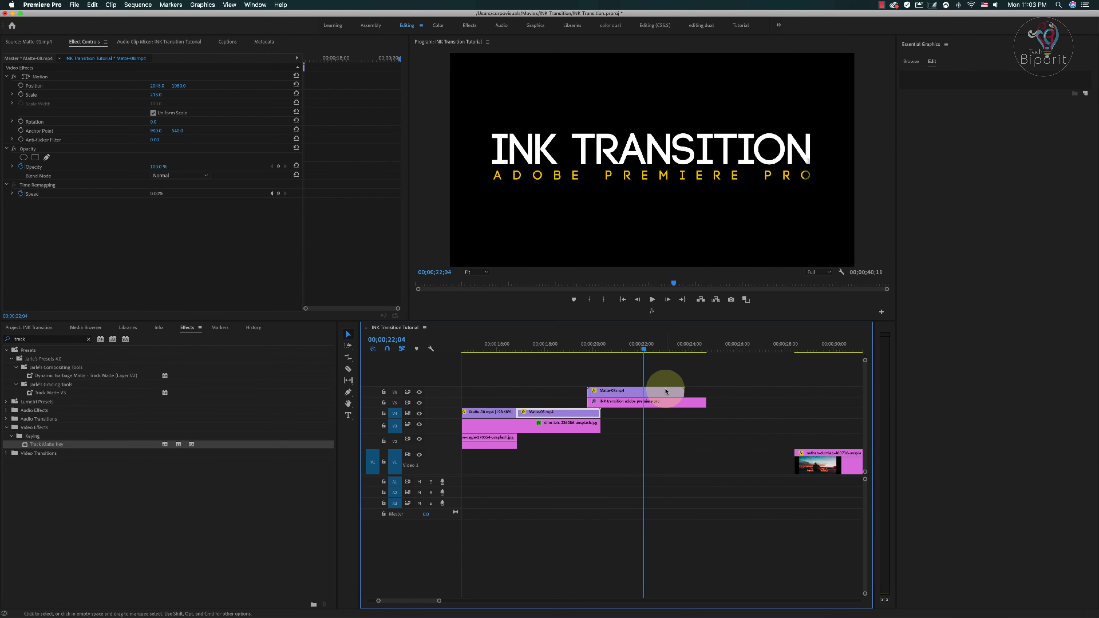
- Rate-stretch the Matte-09 ink clip and play back the ink reveal
key("r")
left_click_drag(664, 389, 654, 391)
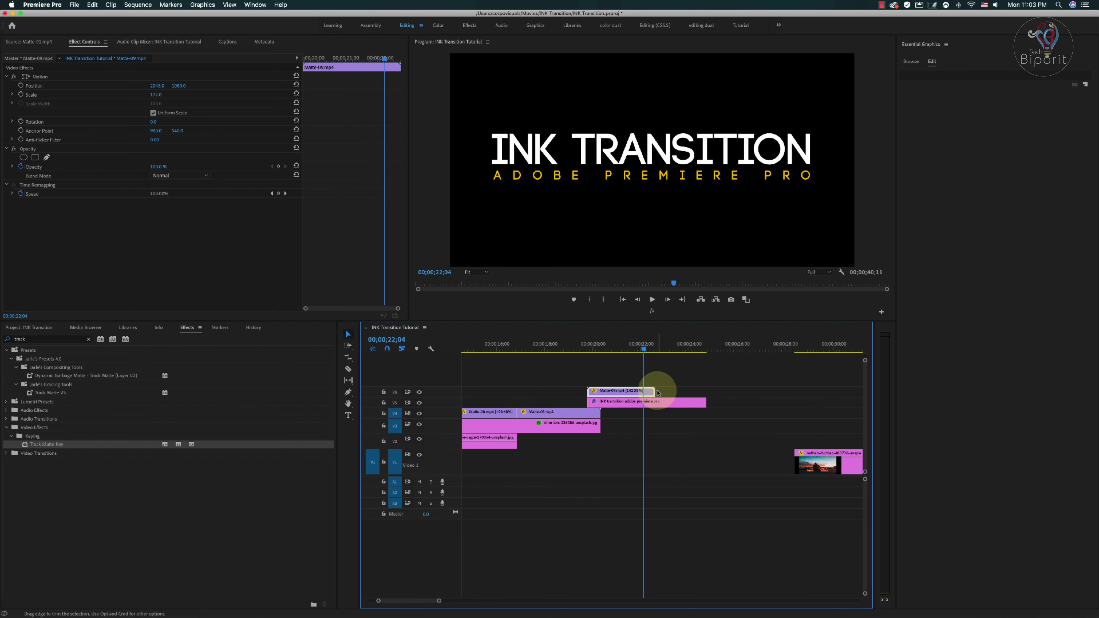
scroll(657, 392, "left", 2)
mouse_move(727, 372)
left_mouse_down()
mouse_move(694, 400)
mouse_move(595, 403)
left_mouse_up()
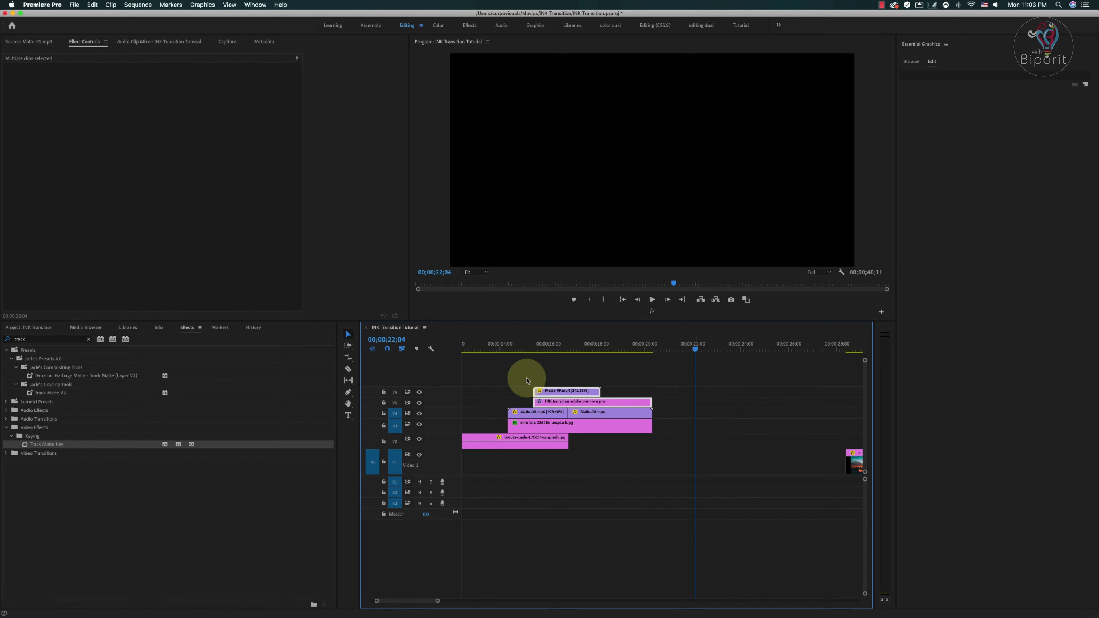
left_click(525, 347)
key("space")
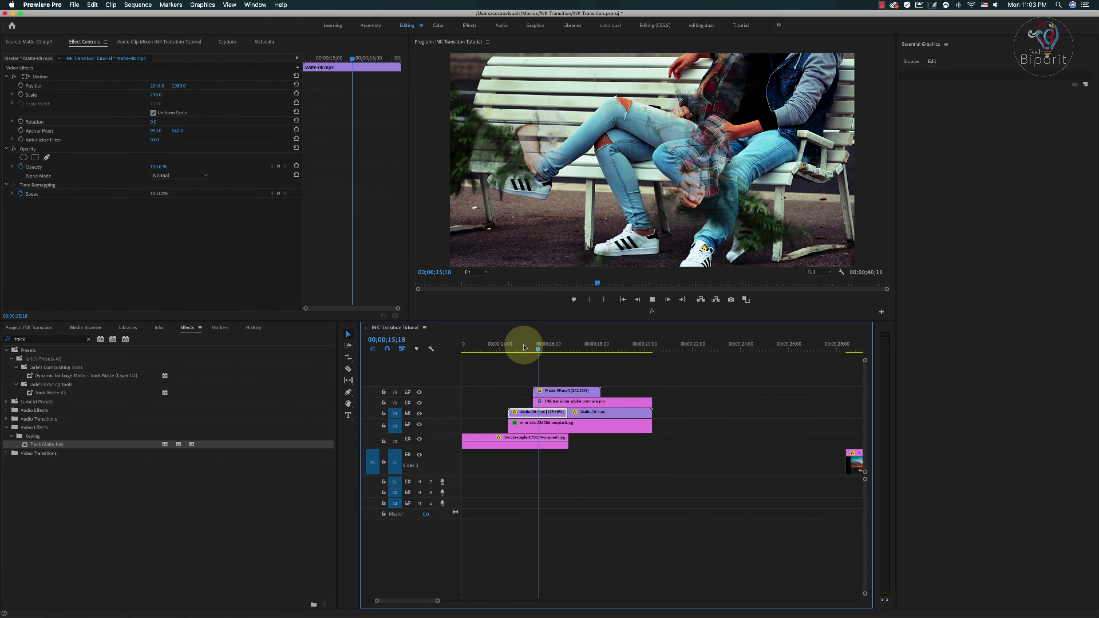
left_click(601, 412)
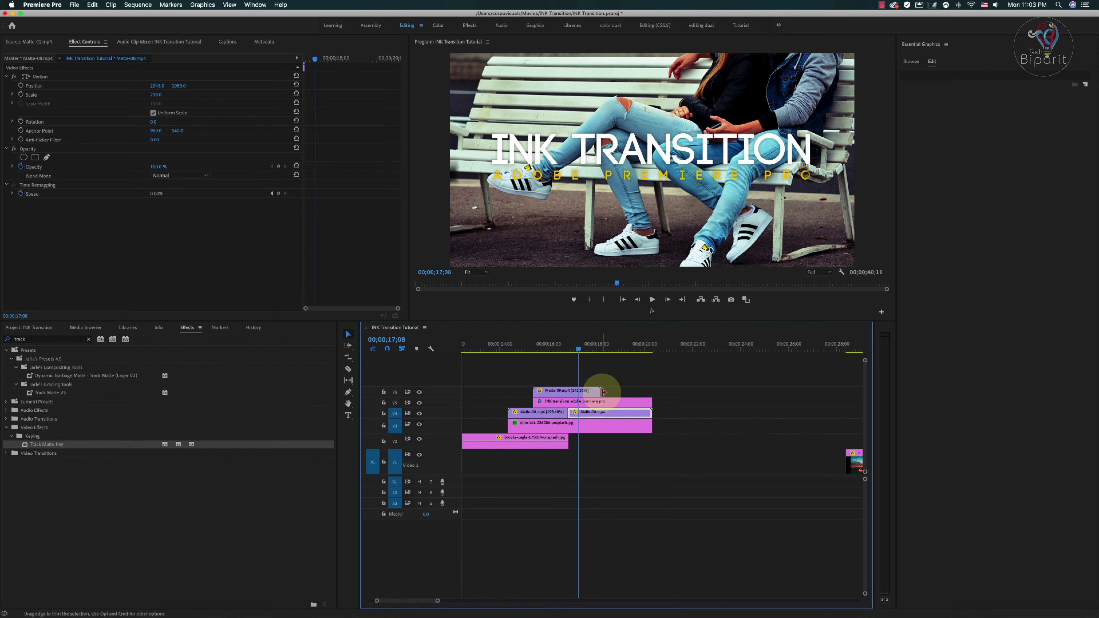
- Shorten Matte-09 so the ink reveal plays faster, then replay it from about 15;00
left_click(582, 392)
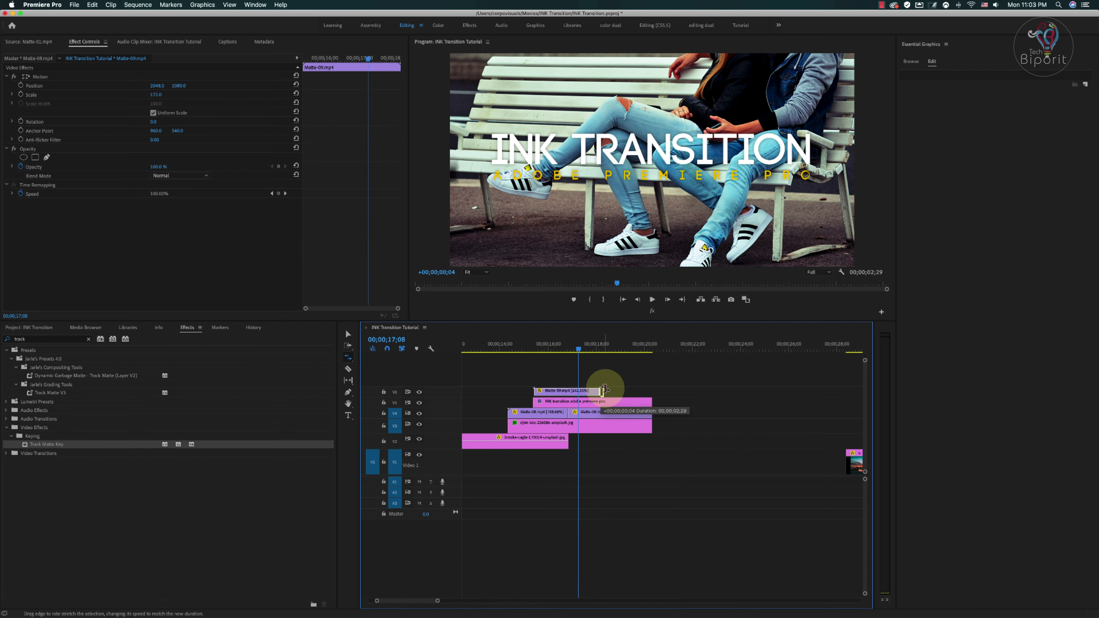
left_click_drag(623, 389, 624, 390)
left_click(523, 345)
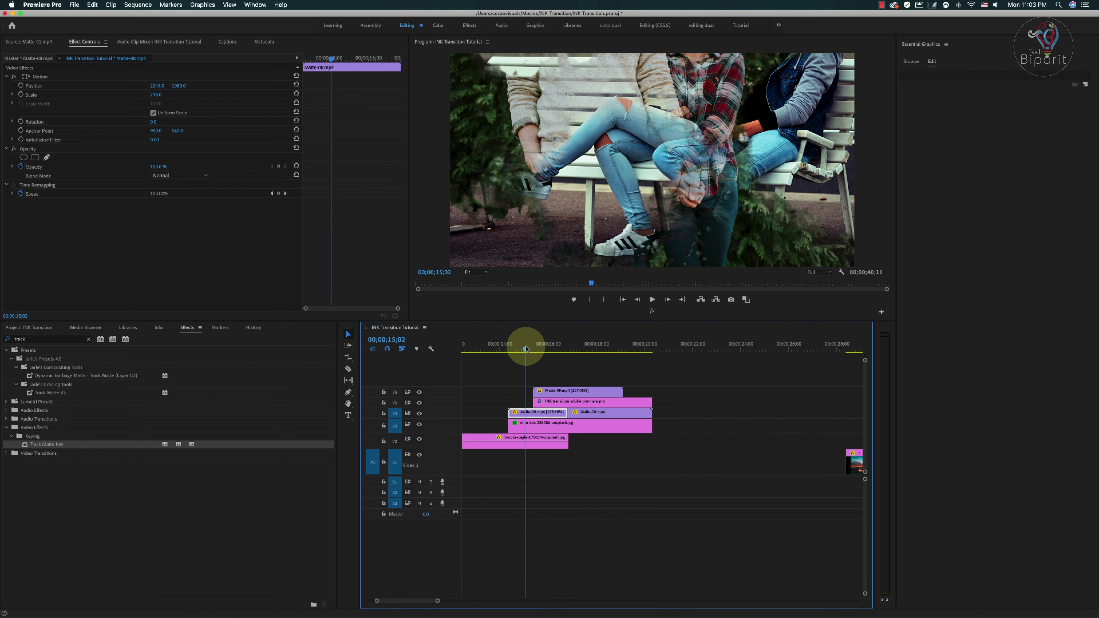
key("space")
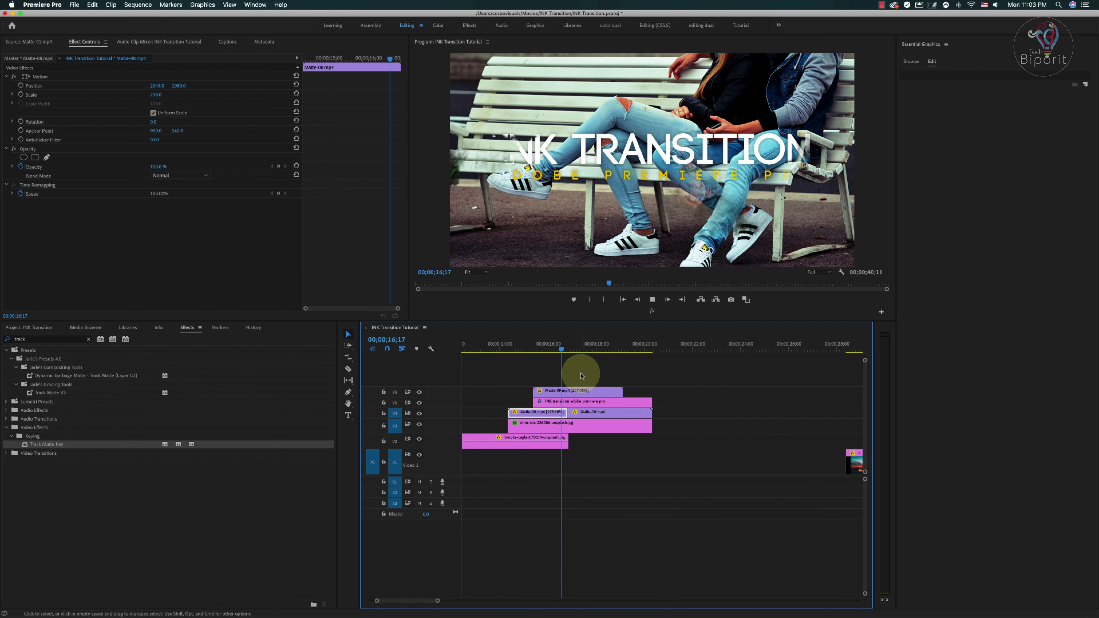
- Move the title and Matte-09 clips earlier to overlap more of the bench photo's end
mouse_move(593, 377)
left_mouse_down()
mouse_move(536, 407)
mouse_move(553, 407)
left_mouse_up()
left_click(504, 344)
key("space")
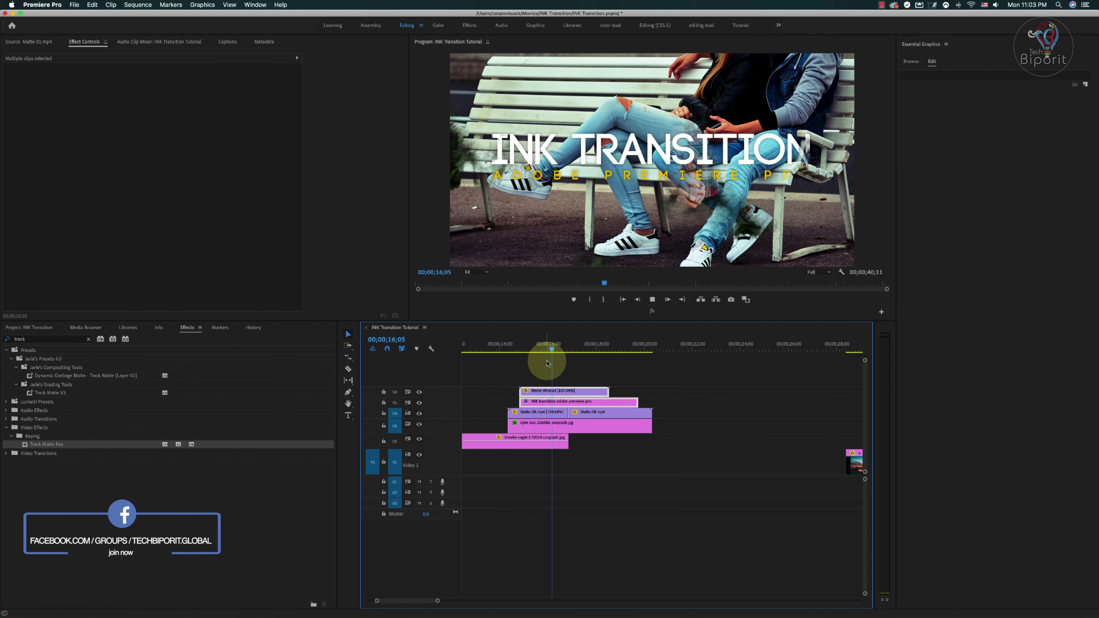
left_click(597, 384)
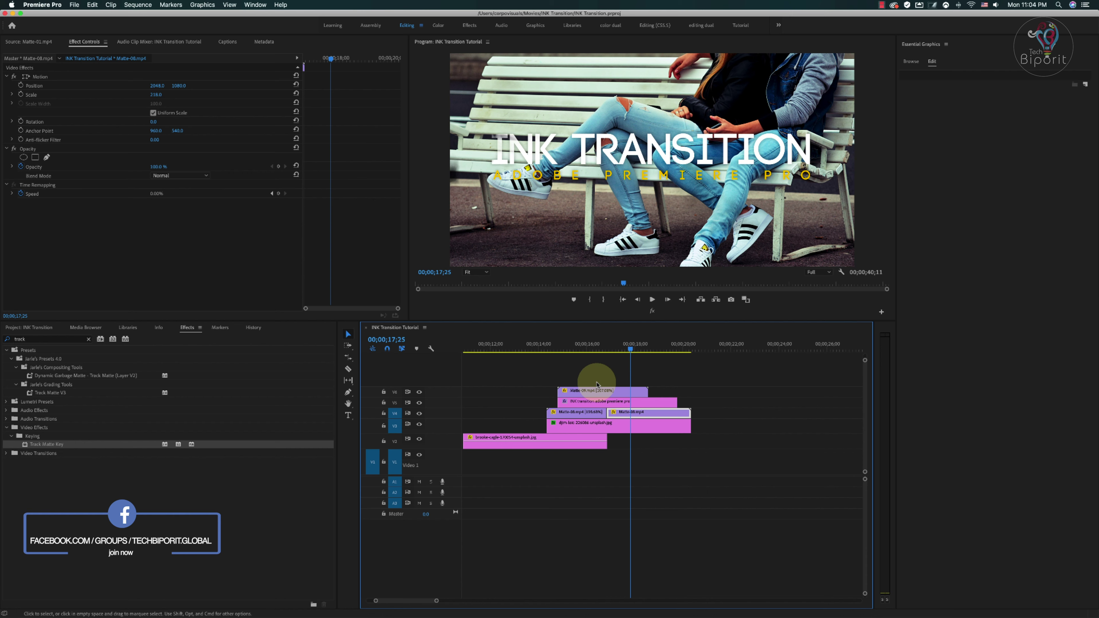
scroll(597, 384, "up", 2)
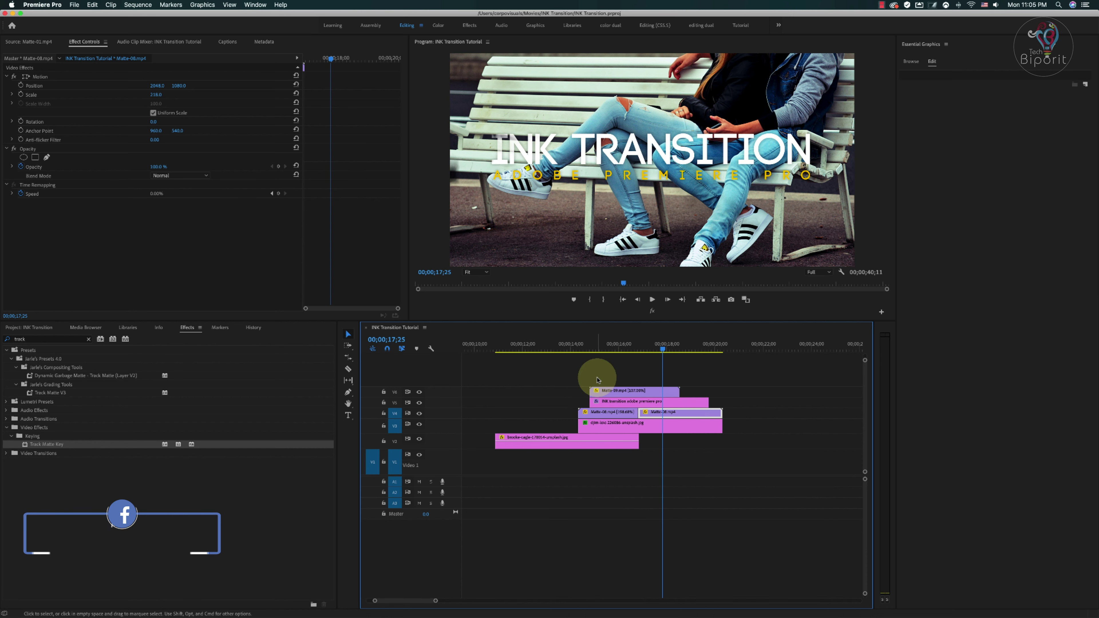
- Collapse the INK Transition bin and expand the LIGHT Leaks folder in the Project panel
left_click(34, 329)
left_click(31, 388)
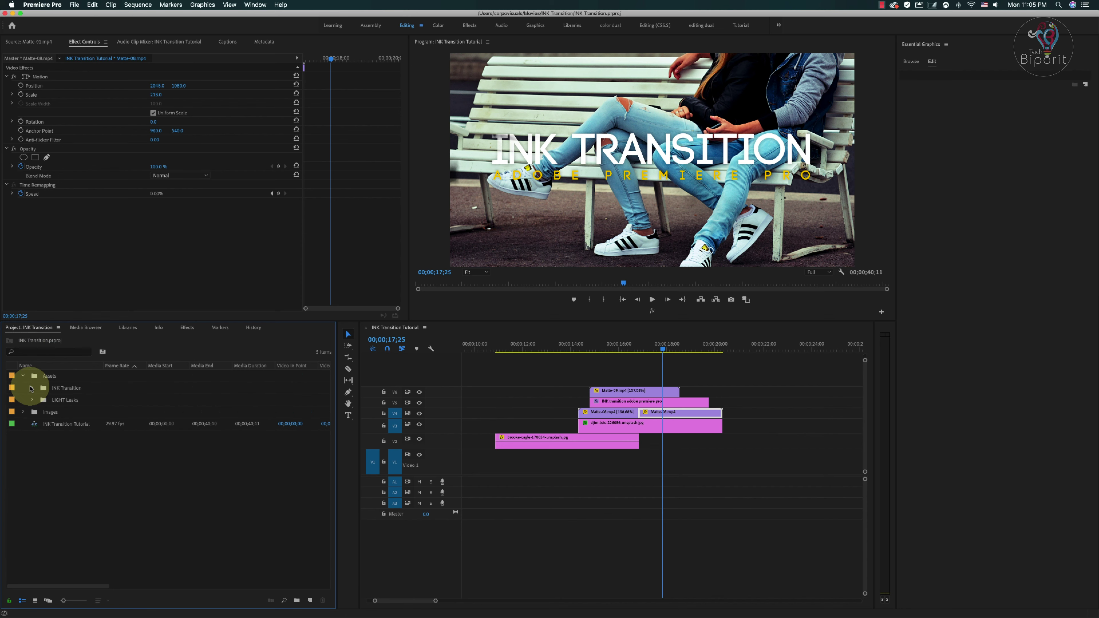
left_click(32, 400)
left_click(60, 400)
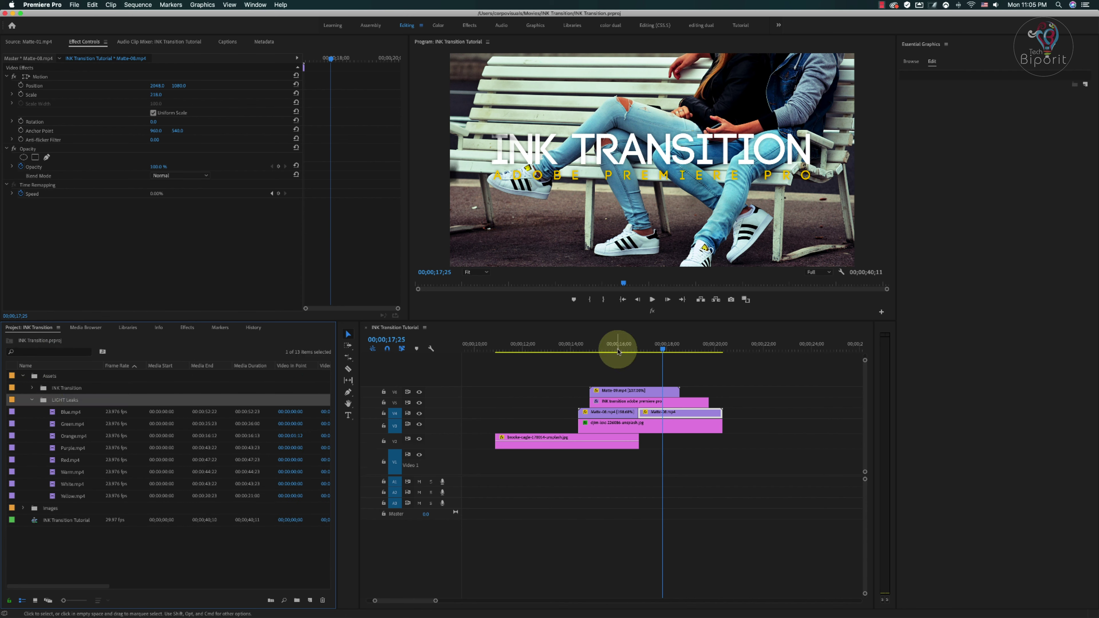
- Nest the INK TRANSITION title and its Matte-09 clip into a sequence named T1
left_click_drag(619, 350, 657, 357)
key("=")
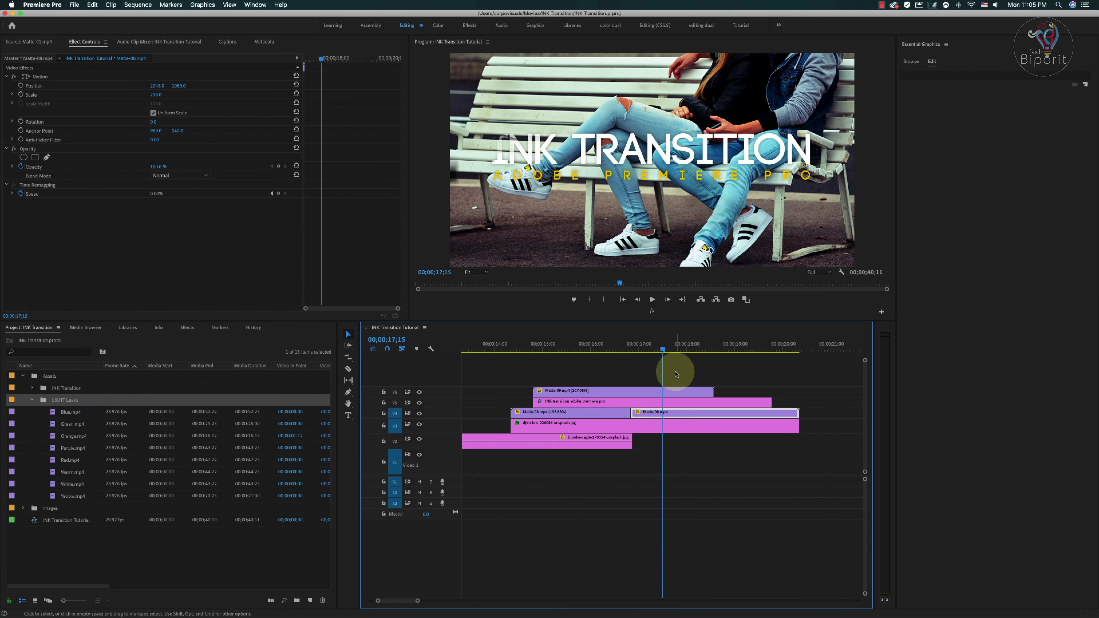
left_click_drag(698, 373, 611, 405)
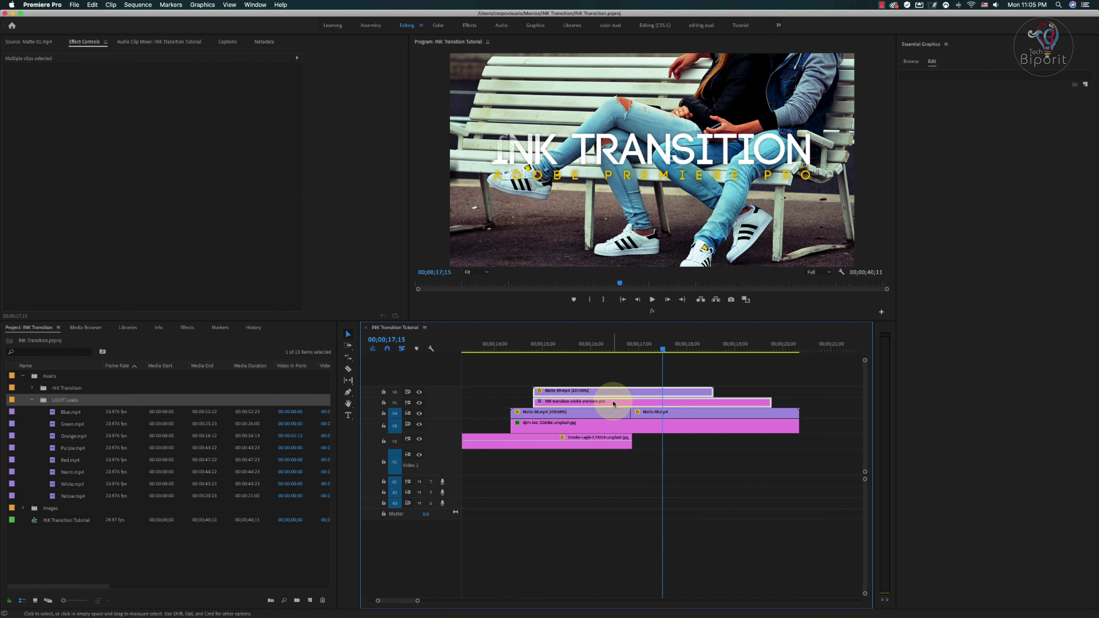
right_click(614, 404)
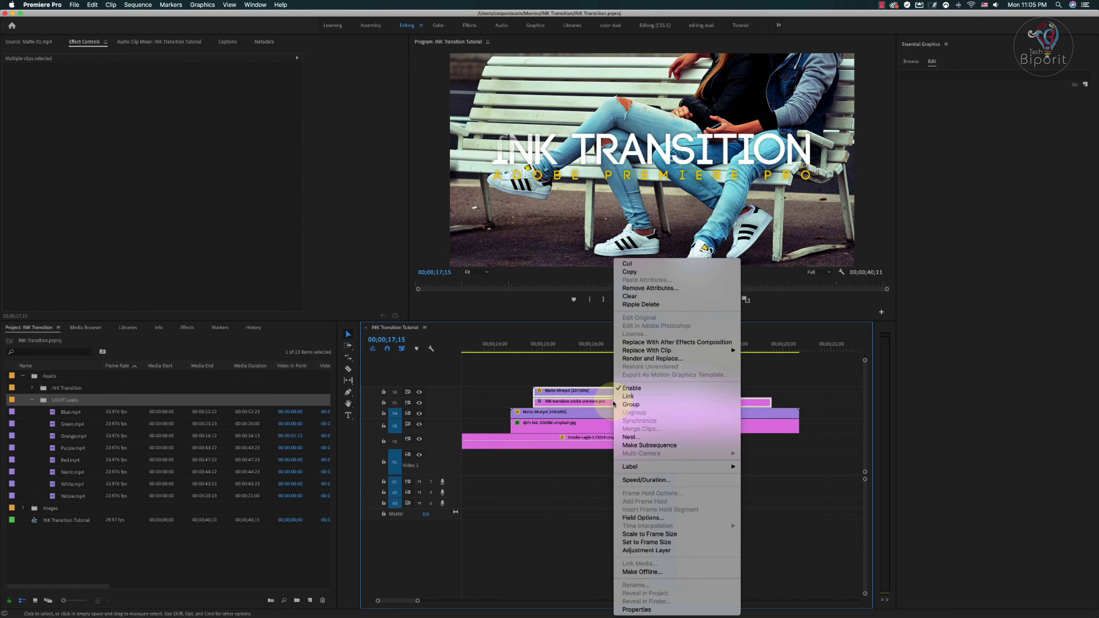
left_click(650, 438)
type("T1")
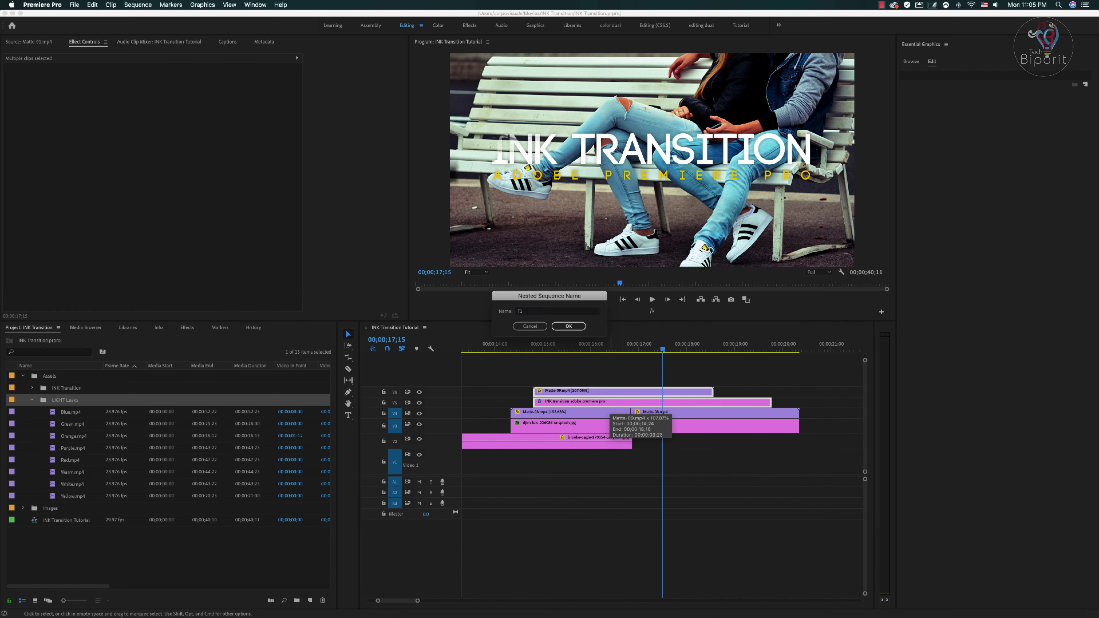
key("Return")
left_click(555, 405)
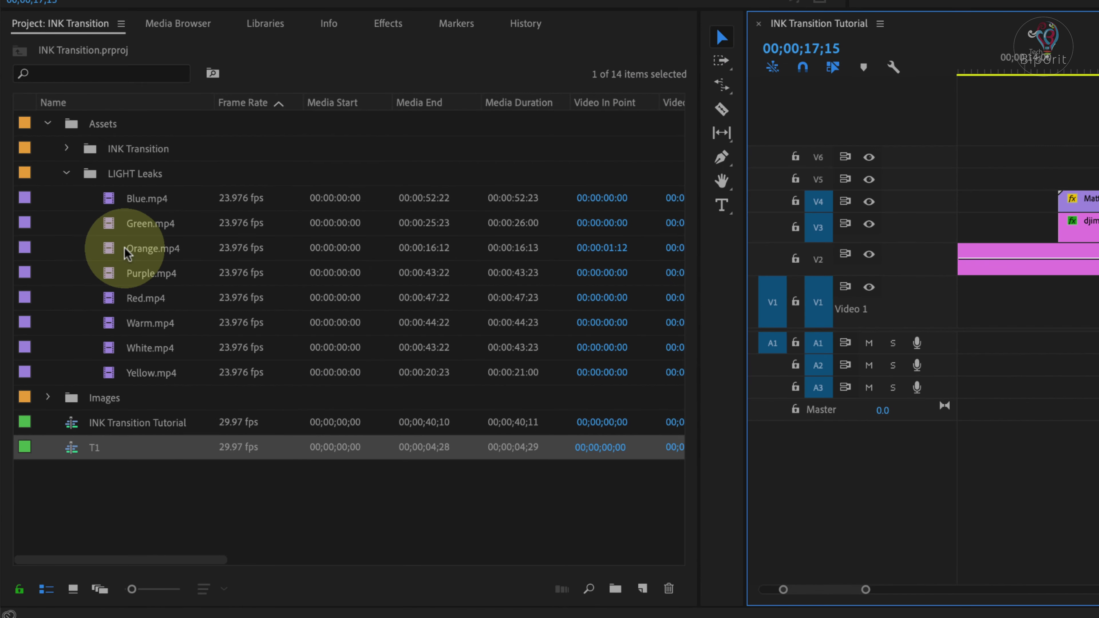
- Add Orange.mp4 above the photos at scale 216, Screen blend mode and 10% opacity
left_click(107, 255)
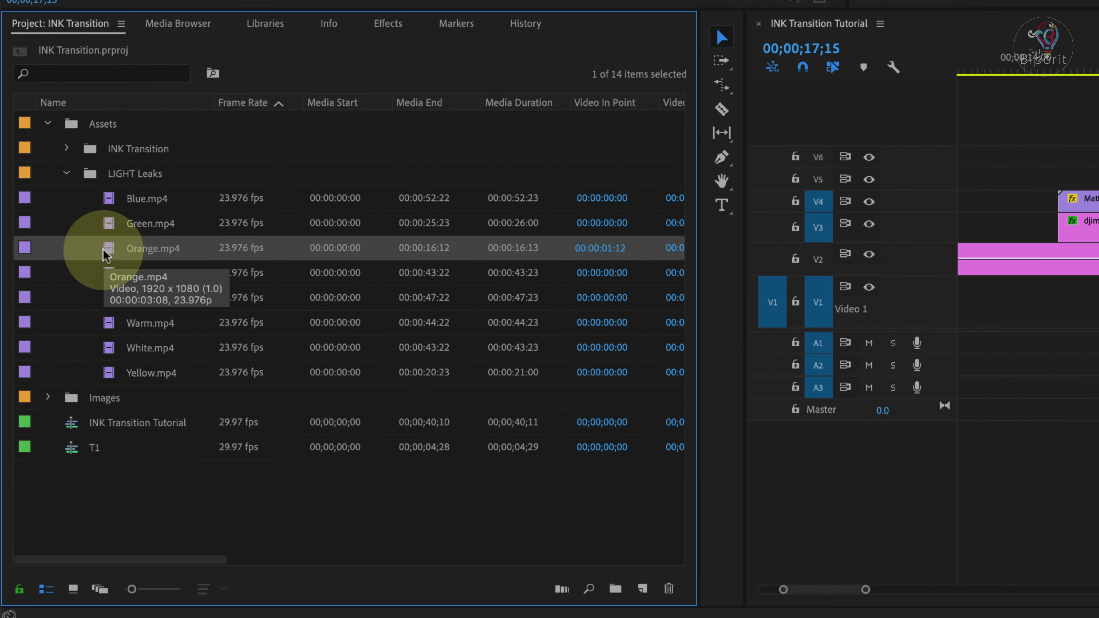
left_click_drag(107, 254, 427, 176)
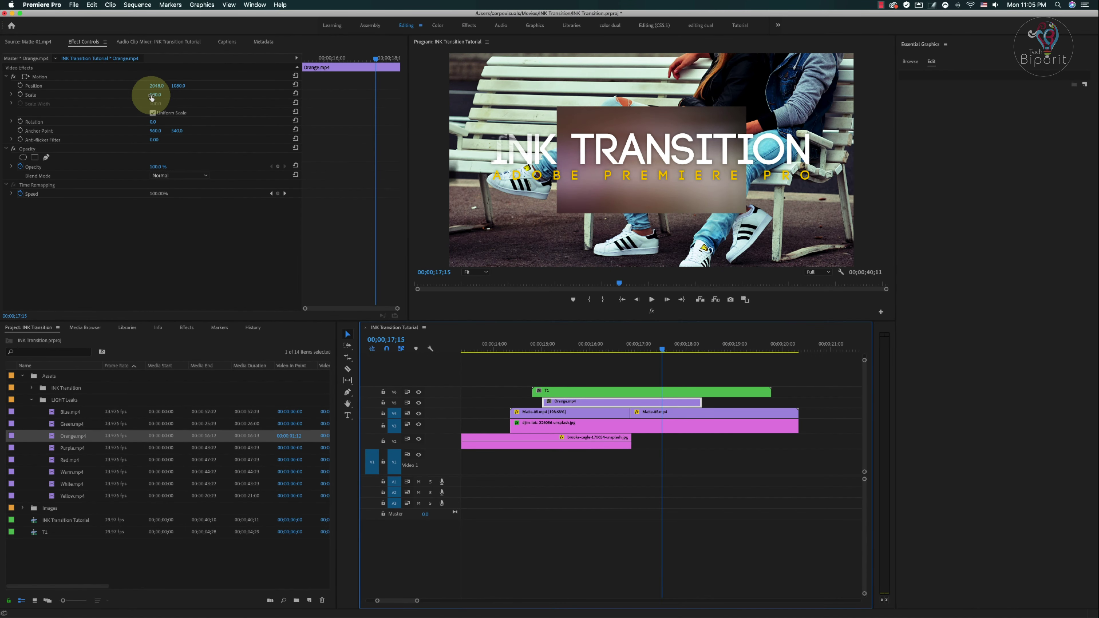
left_click_drag(151, 97, 199, 98)
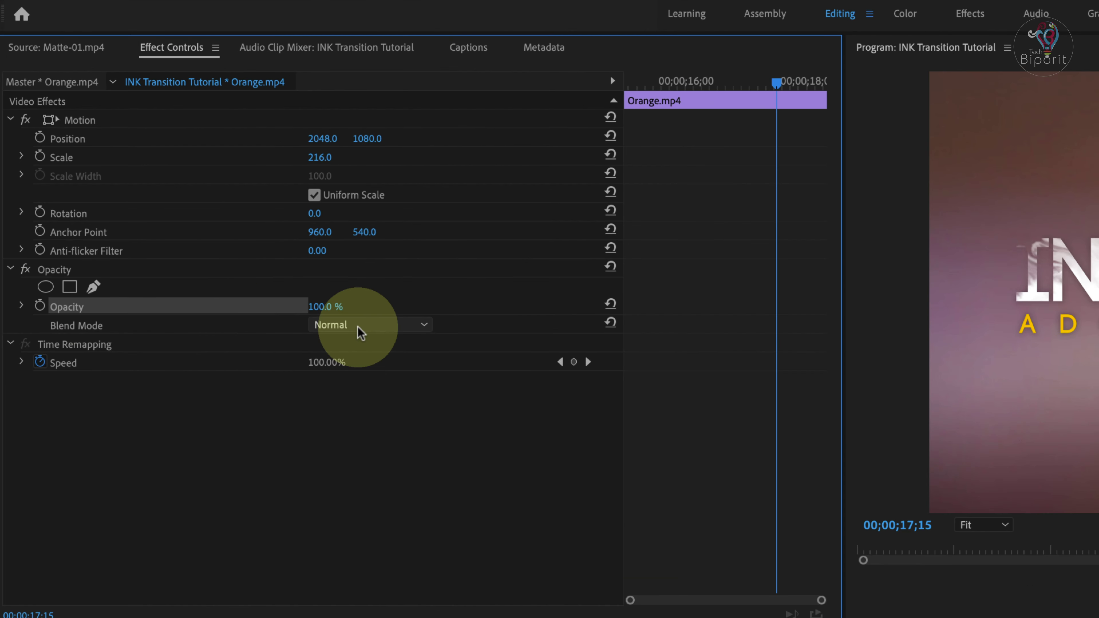
left_click(174, 176)
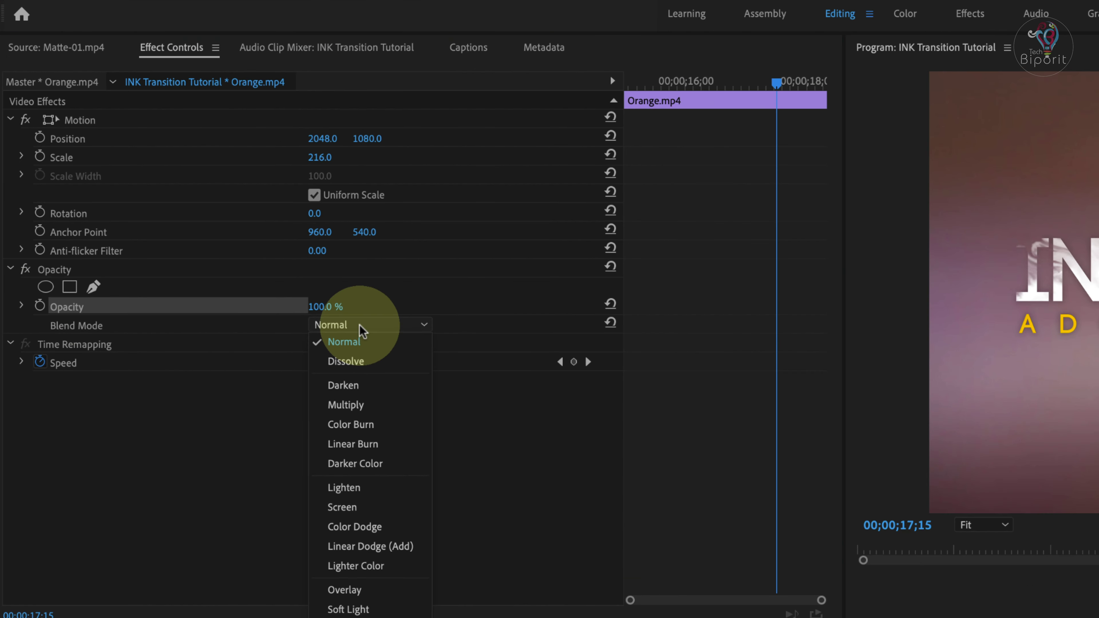
left_click(351, 508)
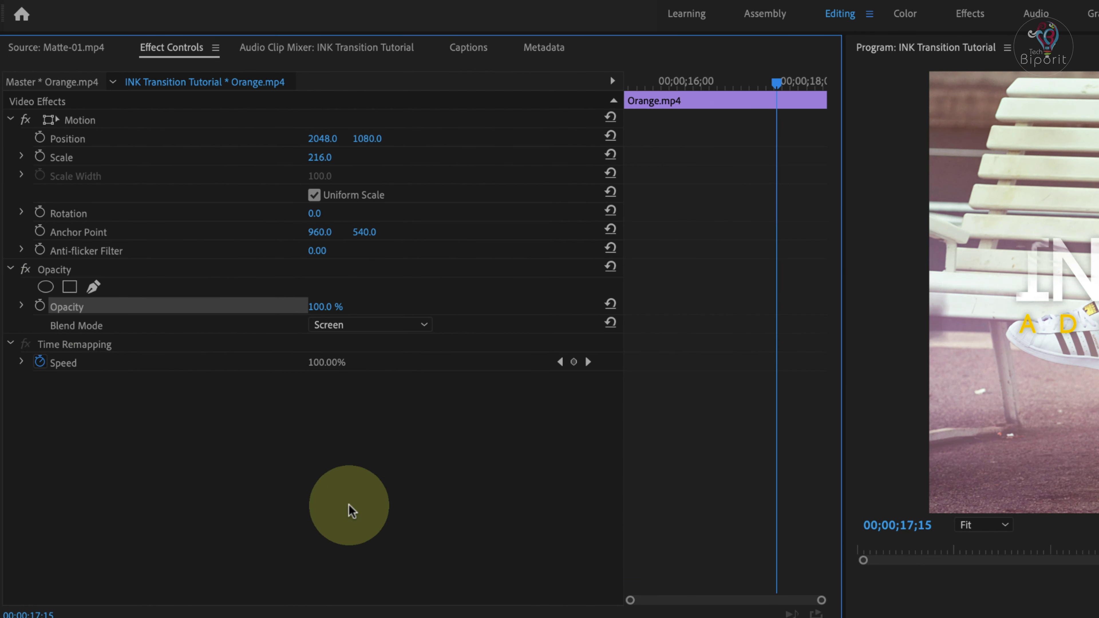
left_click(325, 307)
type("10")
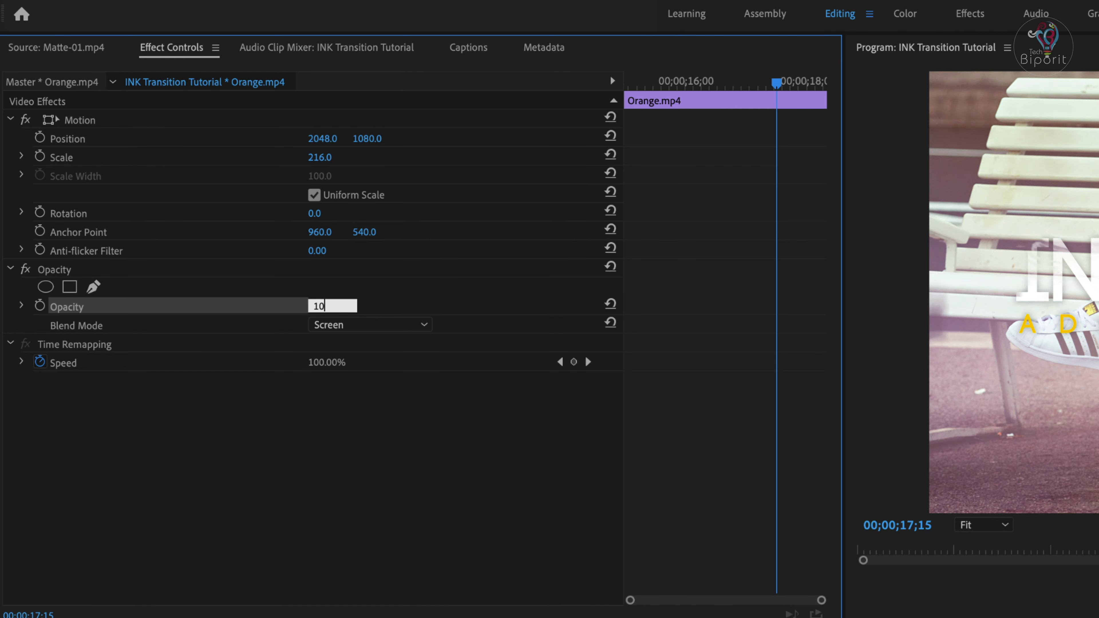
key("Return")
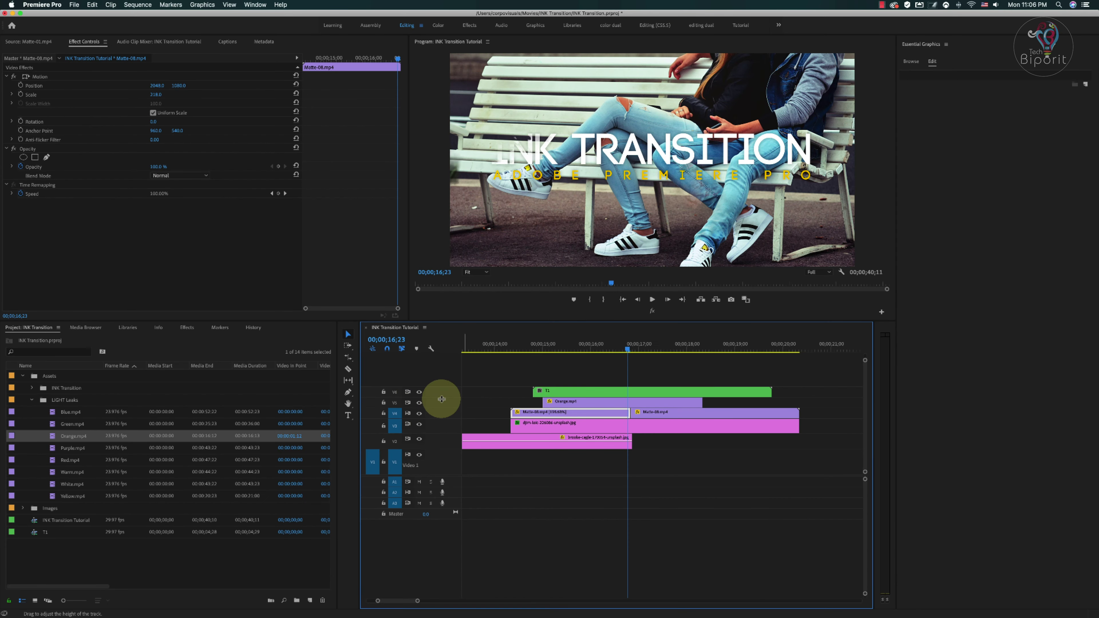
- Make the V5 track taller, shift the Orange clip slightly earlier, and preview
left_click_drag(441, 398, 448, 373)
left_click(561, 391)
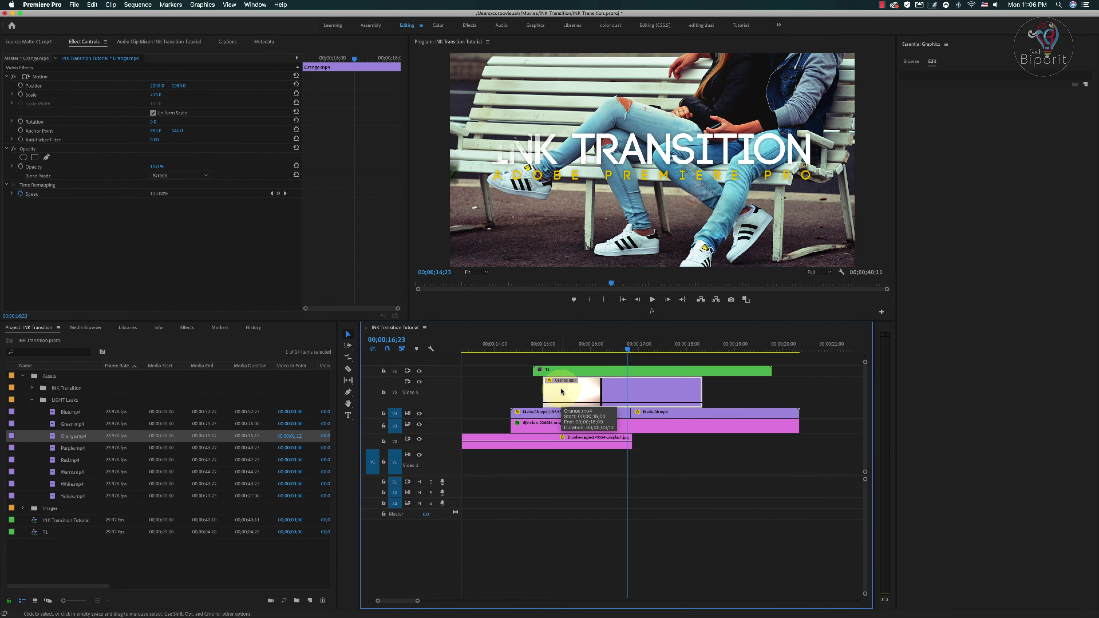
left_click_drag(574, 391, 562, 395)
left_click(520, 346)
key("space")
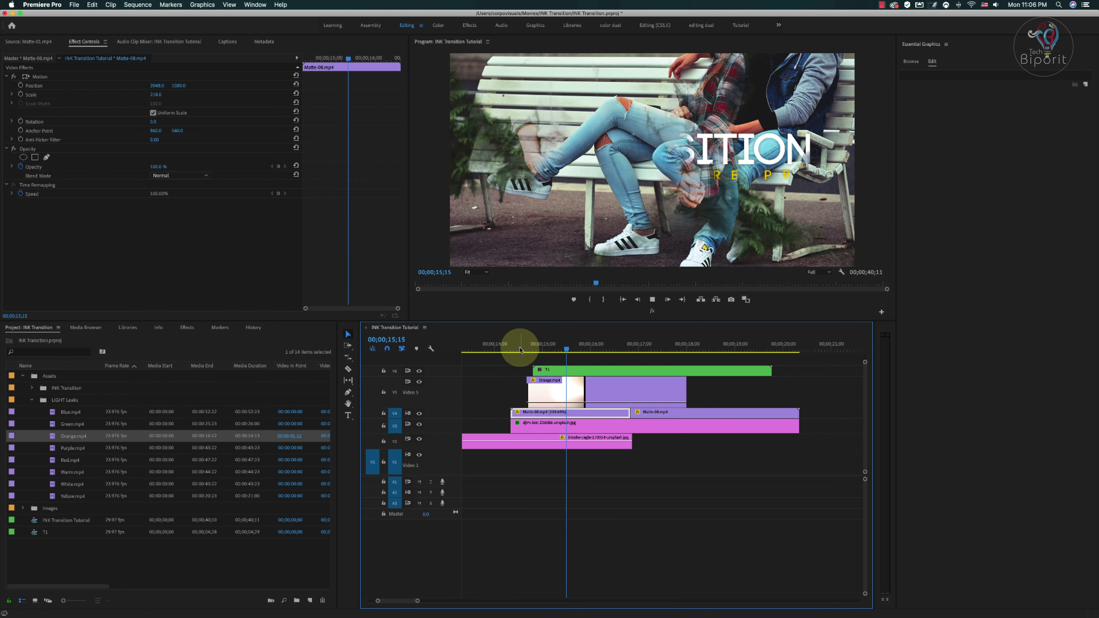
key("space")
- Keyframe the Orange clip's opacity at 0% at its start so it fades up to 10%
left_click(643, 454)
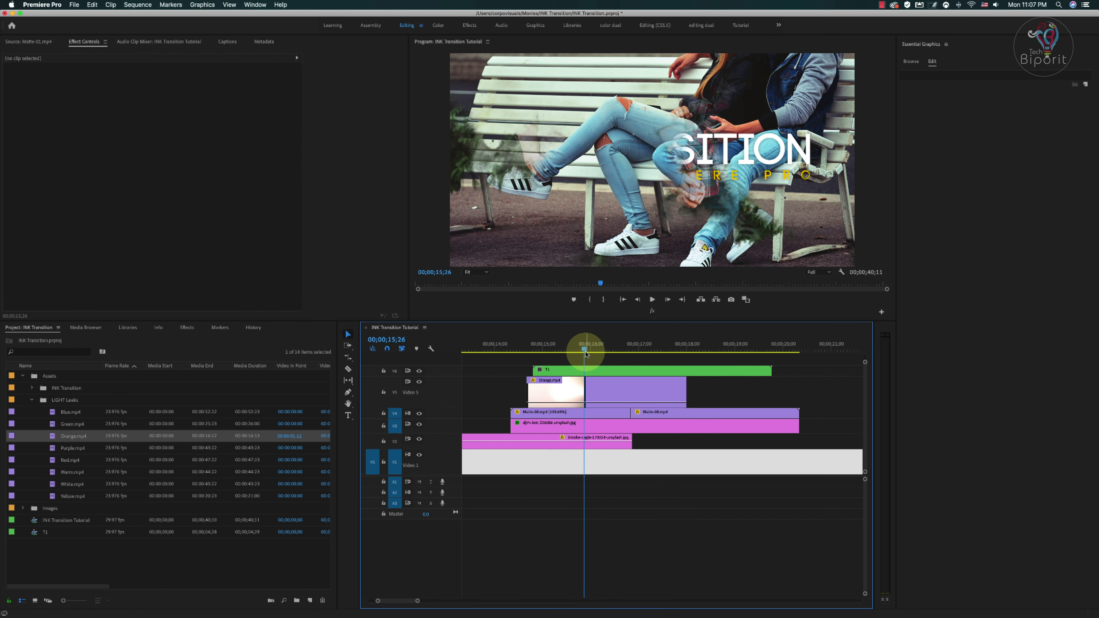
left_click(574, 391)
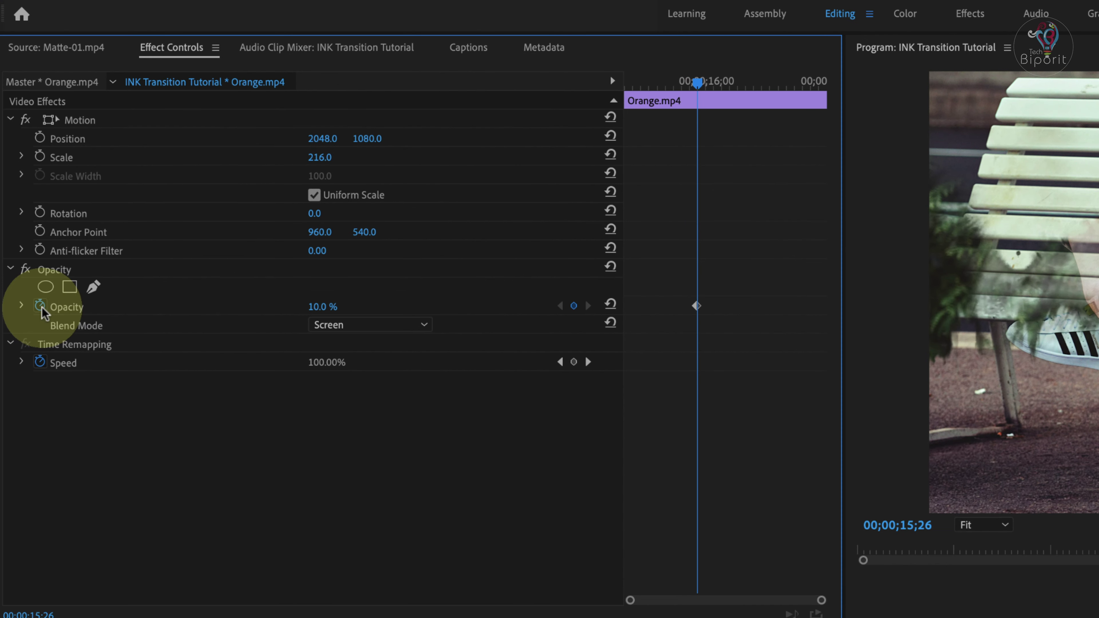
left_click(21, 167)
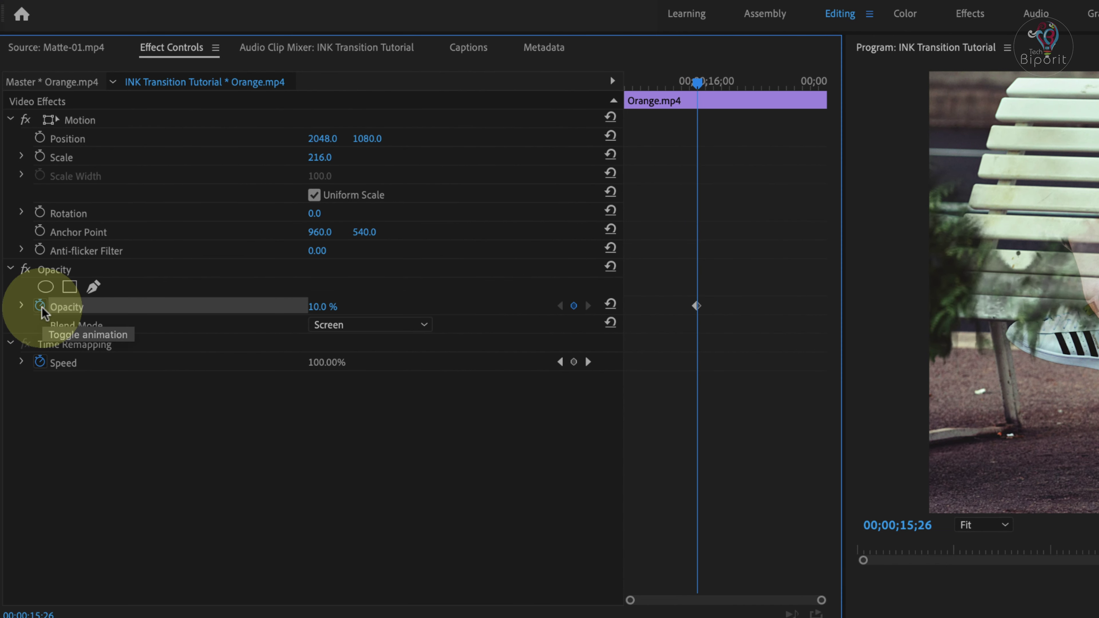
left_click_drag(698, 82, 611, 102)
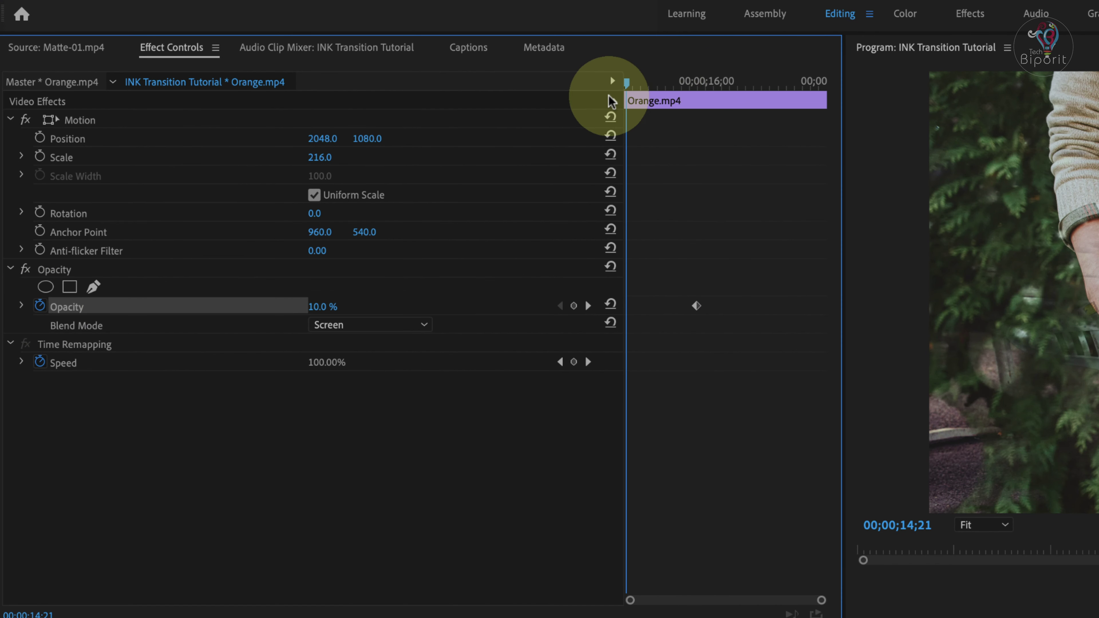
left_click(331, 305)
type("0")
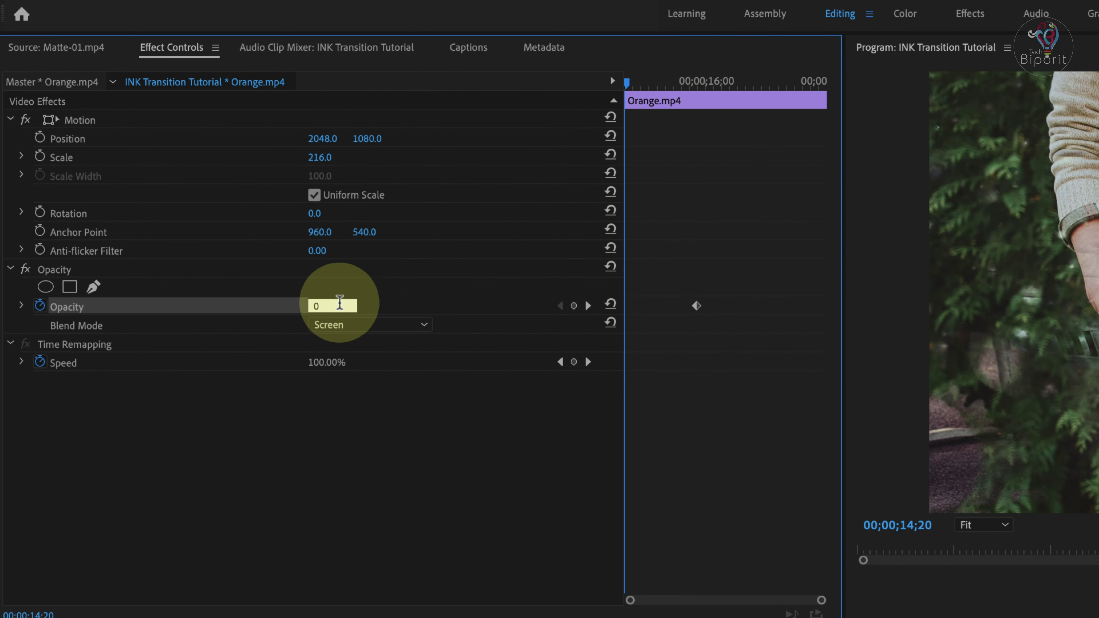
key("Return")
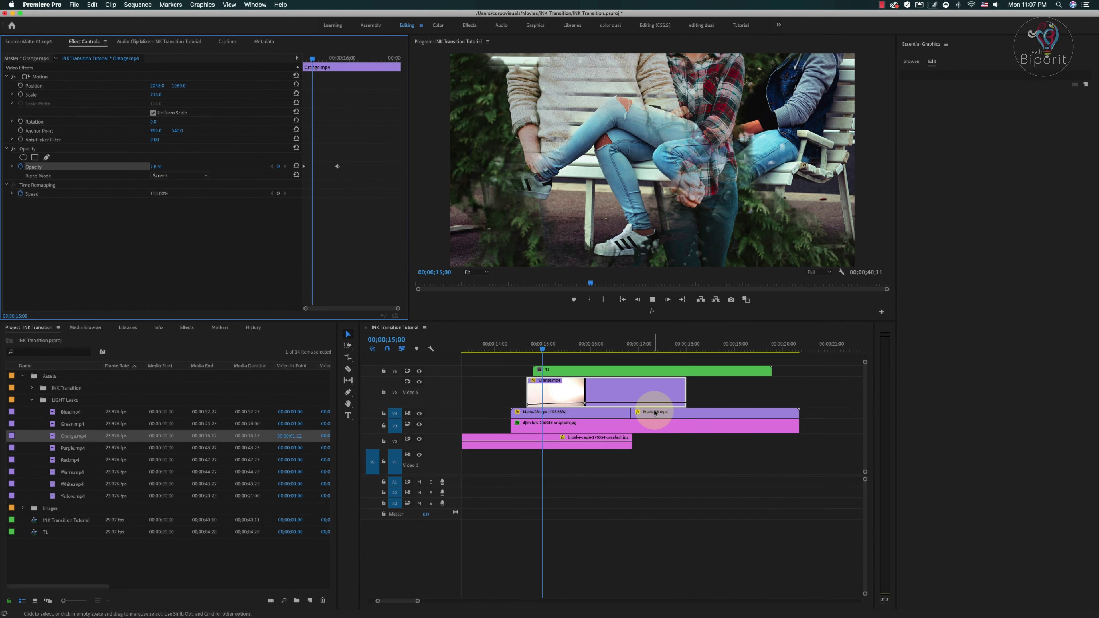
- Extend the Orange clip to the end of the matte clips while previewing the fade-in
key("space")
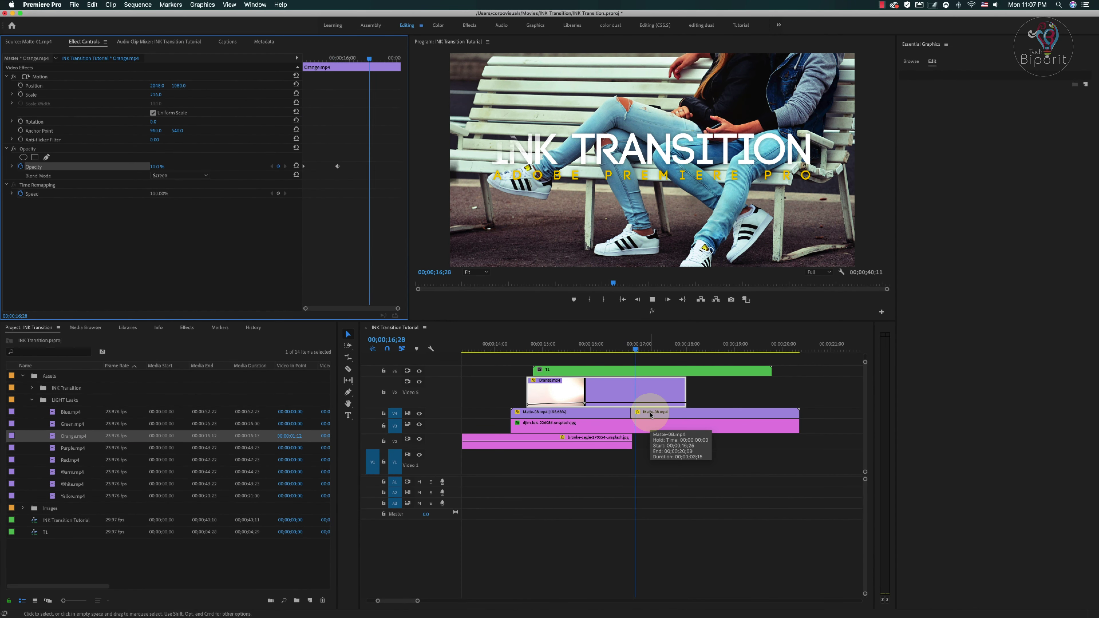
left_click_drag(686, 391, 788, 394)
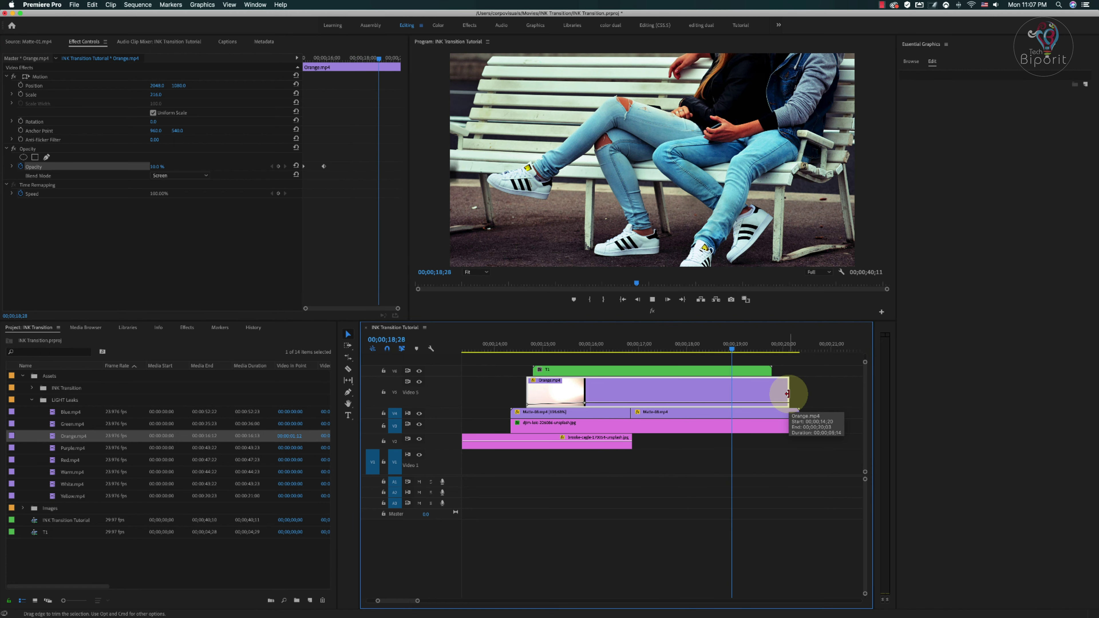
left_click(695, 349)
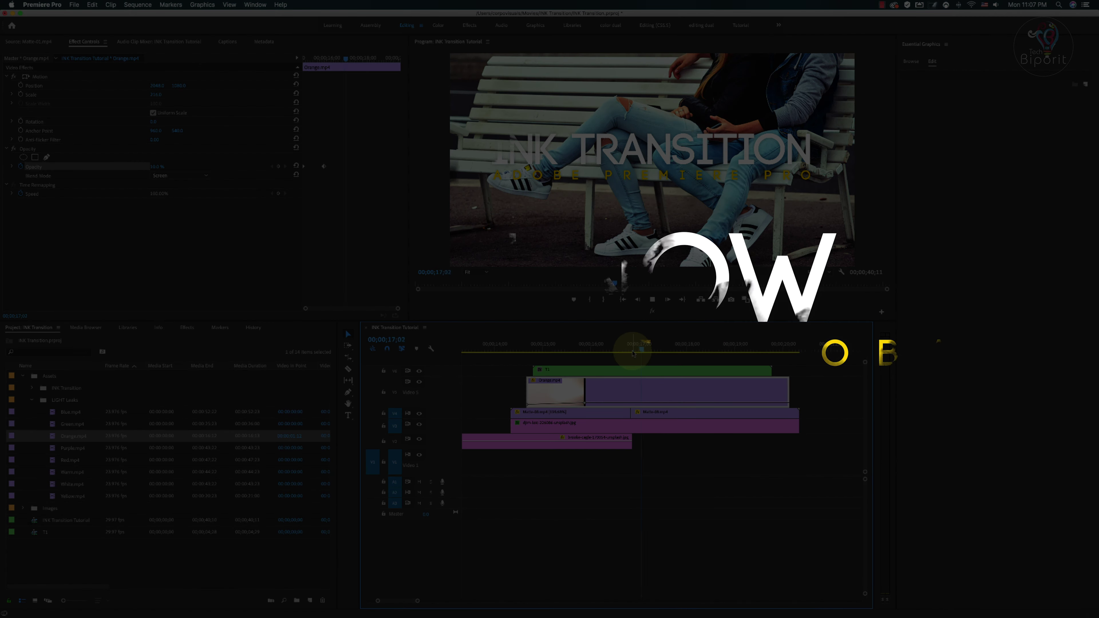